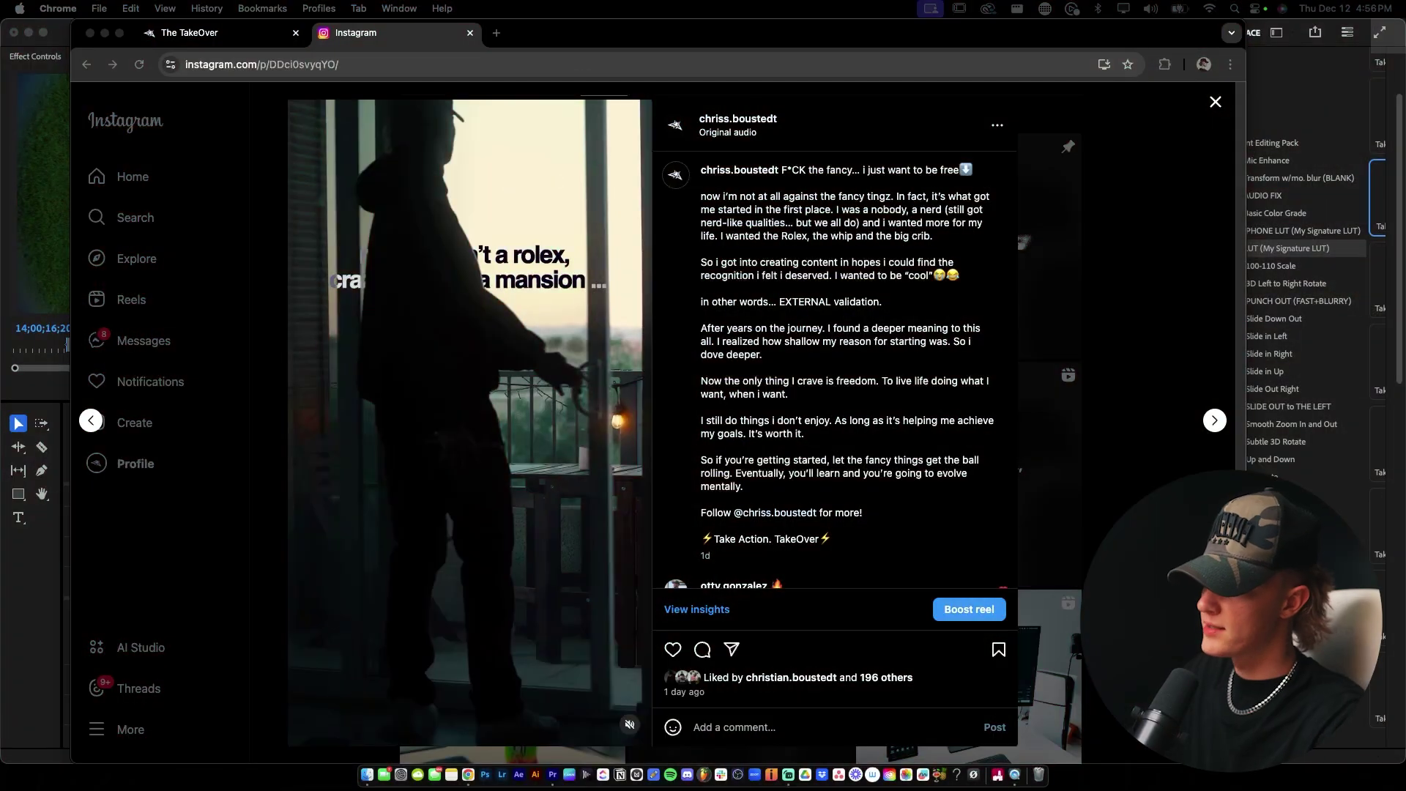
Copy the web address of the open Instagram reel
click(382, 65)
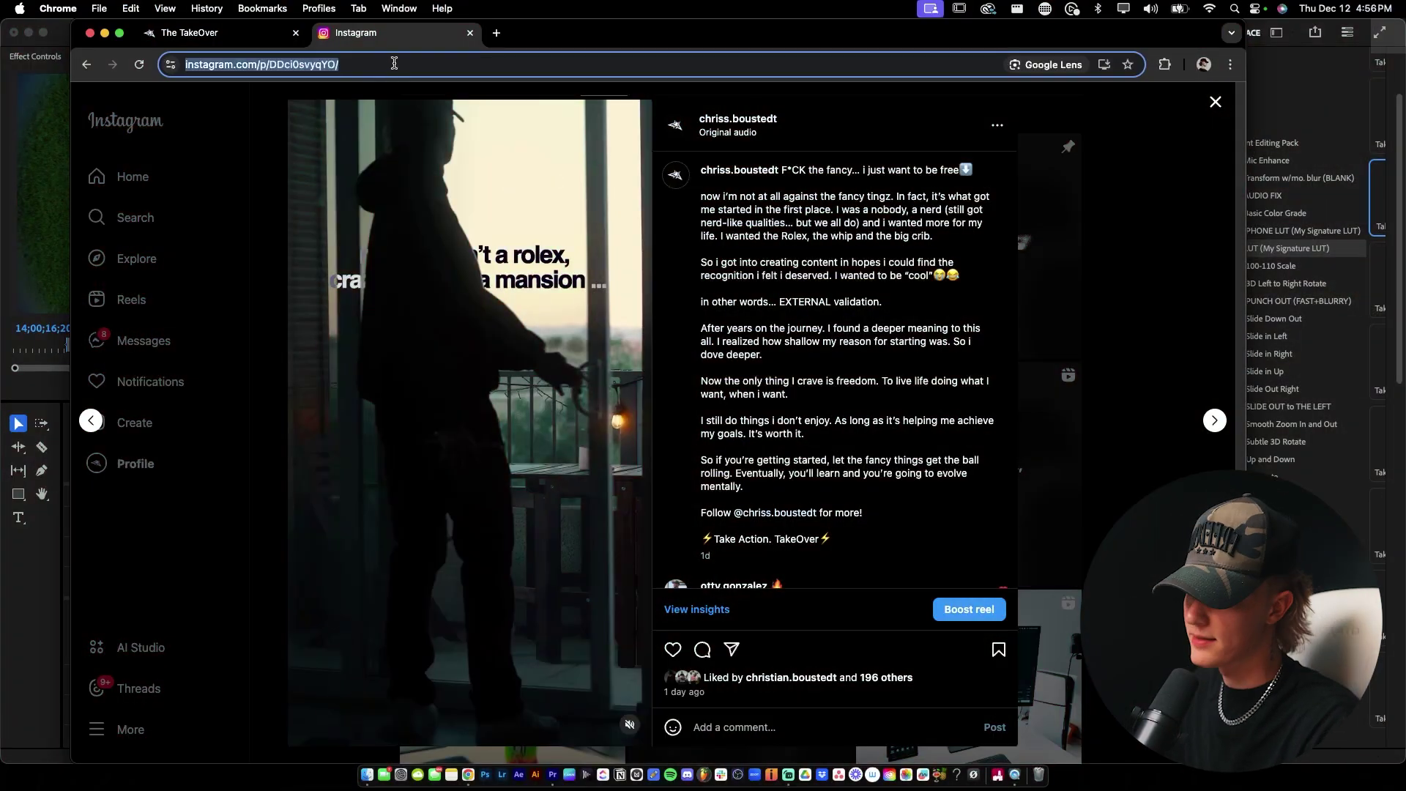
click(423, 193)
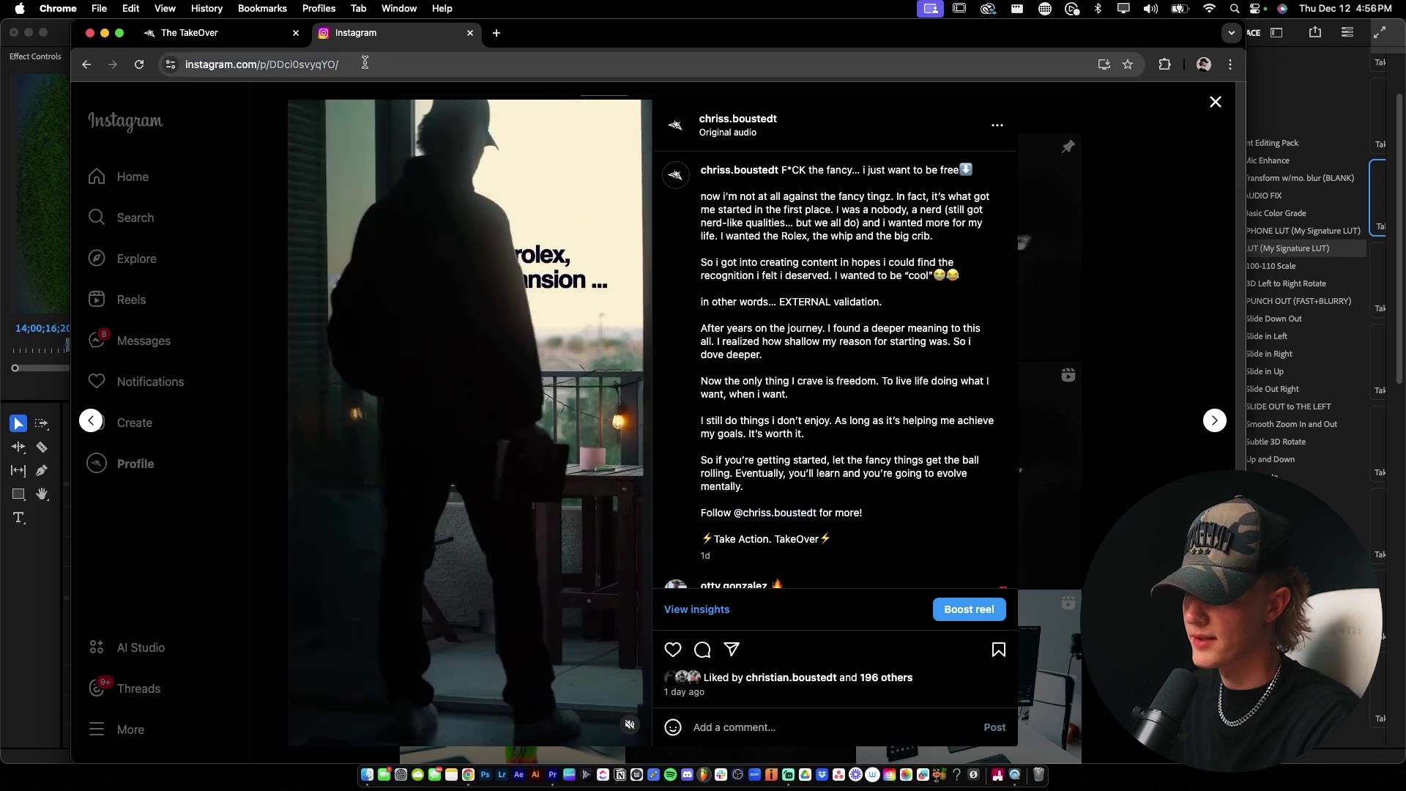
click(364, 64)
key(super+c)
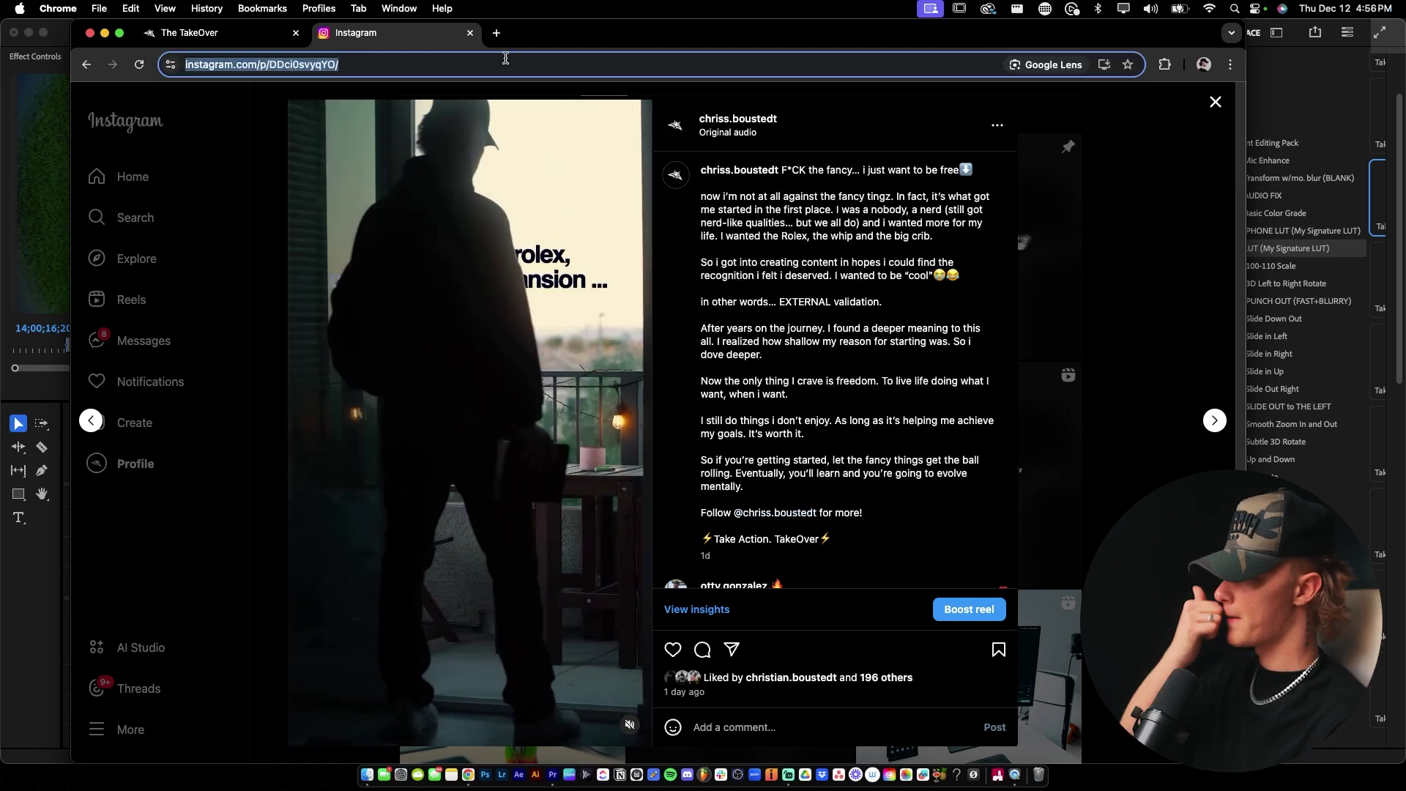
click(480, 152)
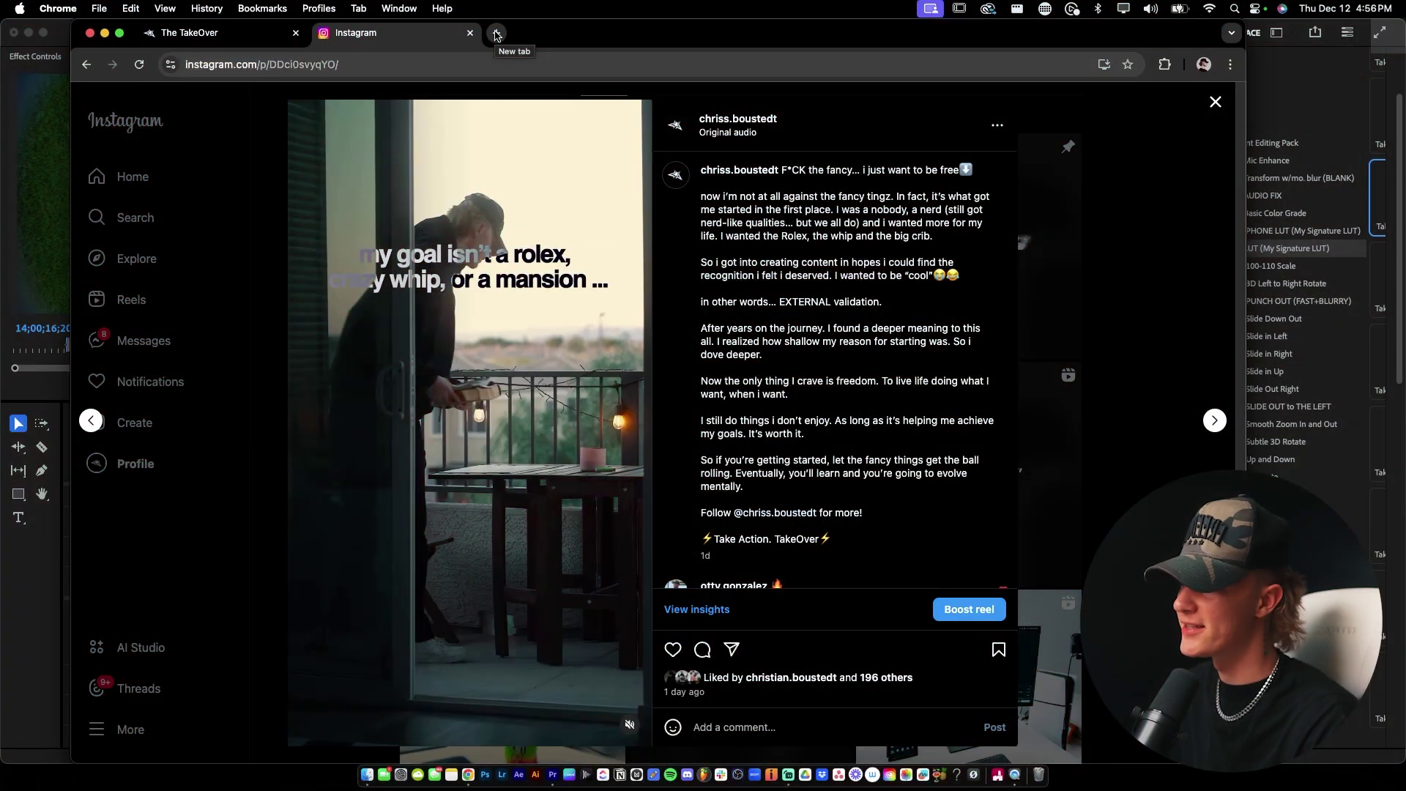
Open the bookmarked Instagram Reels downloader in a new tab, submit the copied reel link and download the video
click(496, 33)
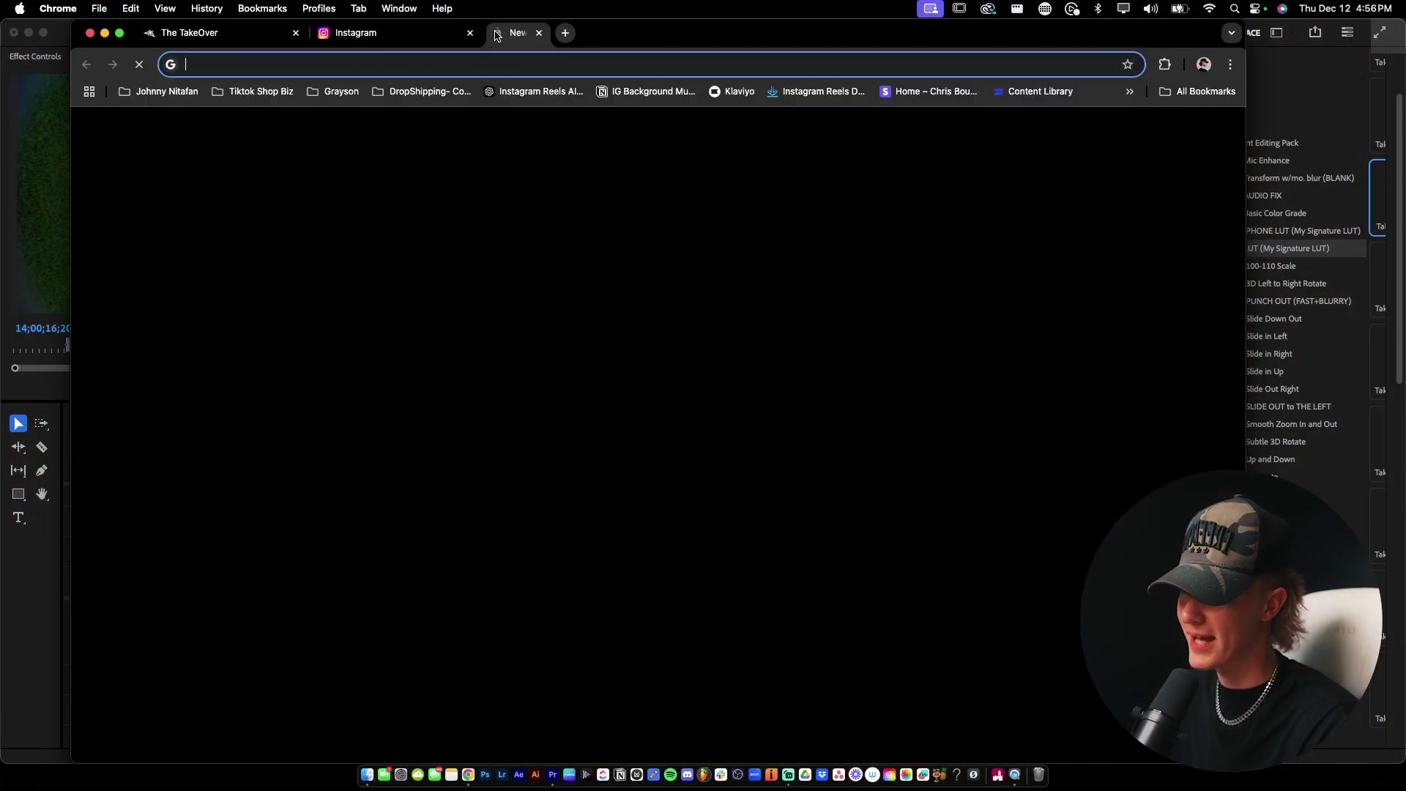
click(790, 92)
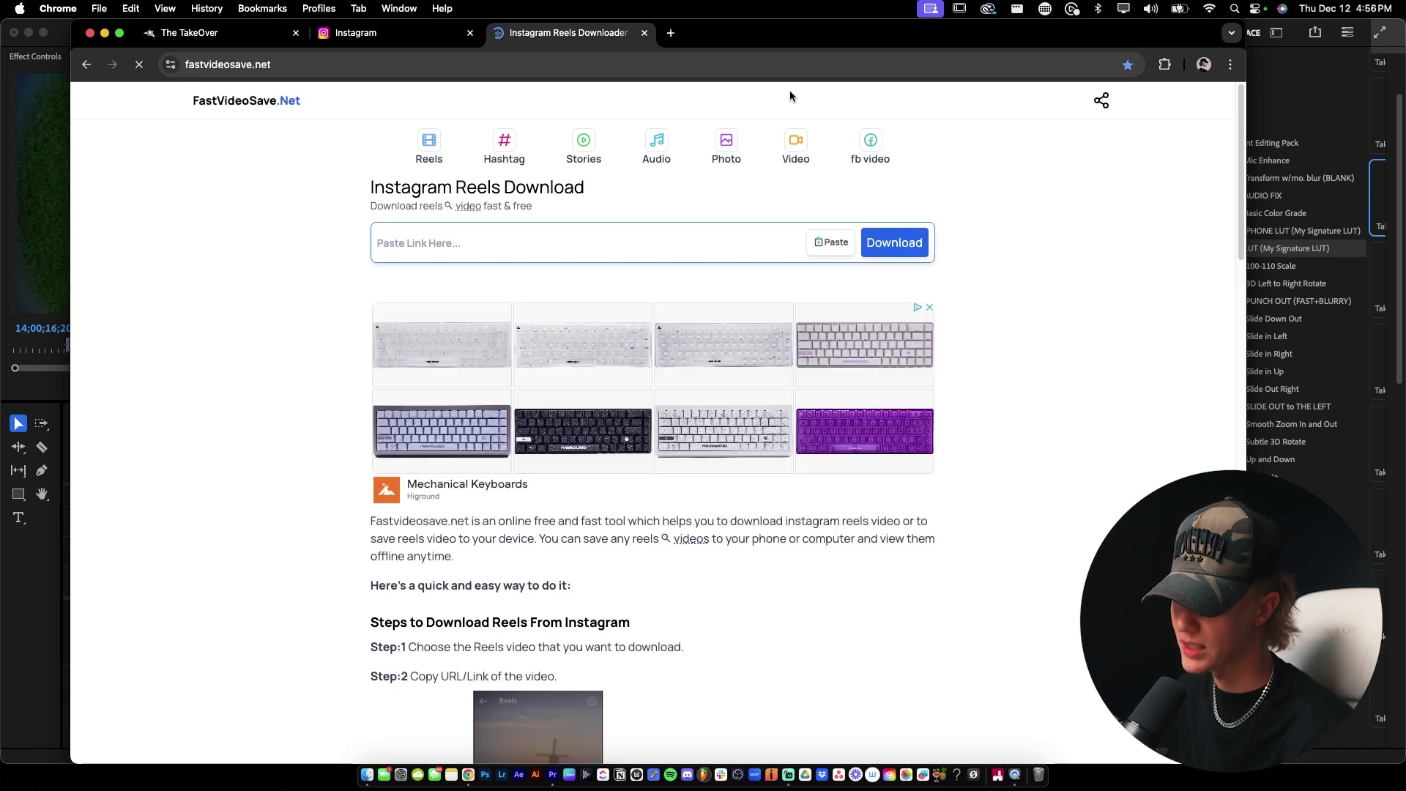
click(672, 243)
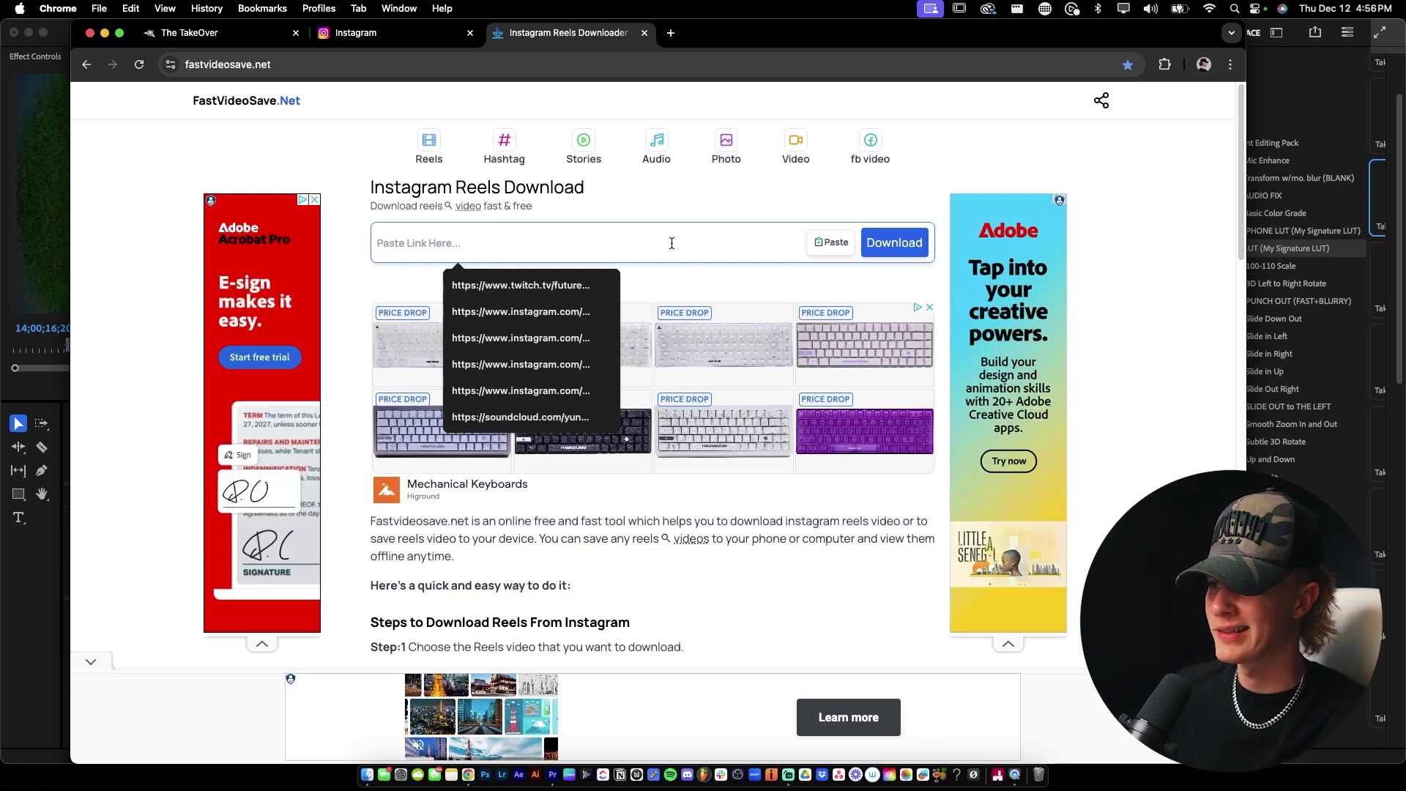
key(super+v)
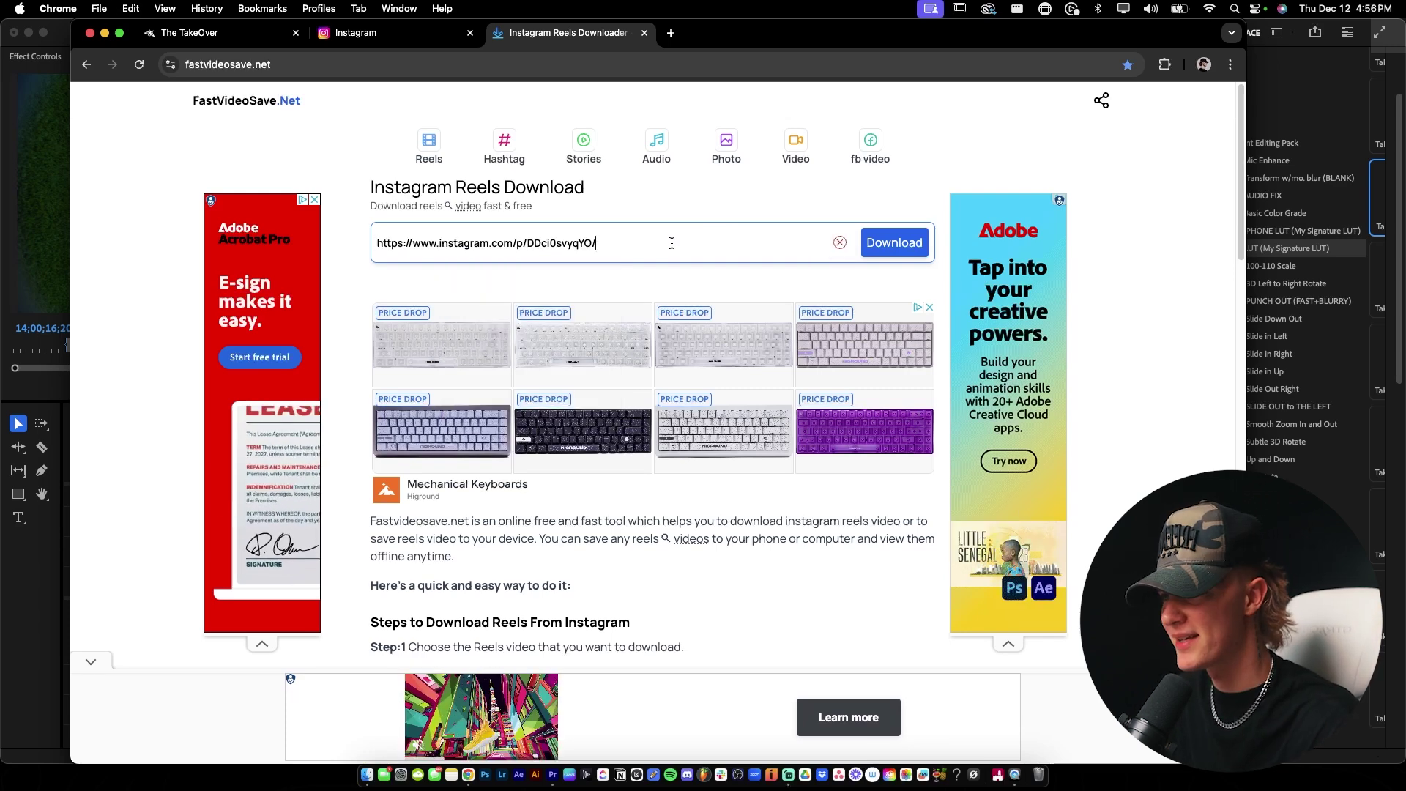
key(Return)
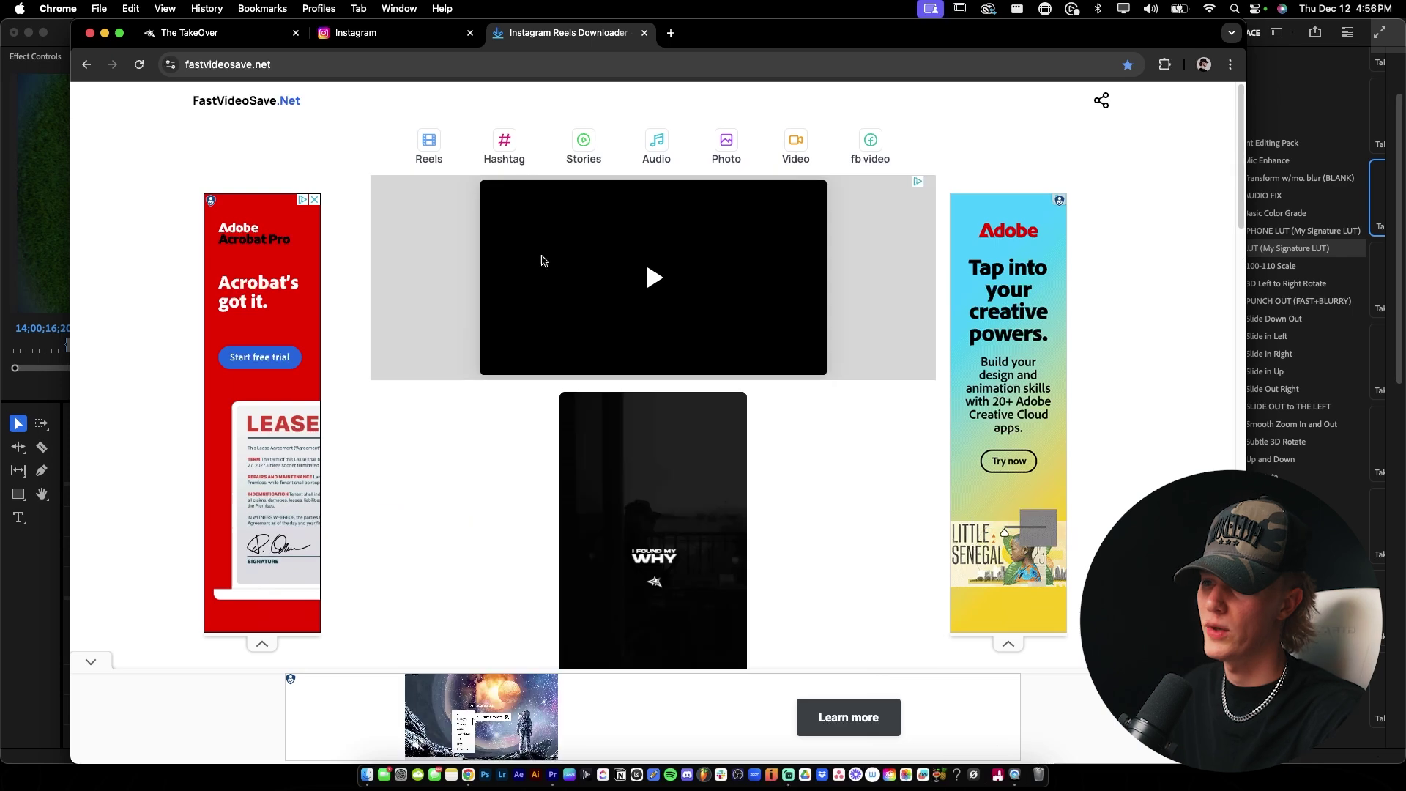
click(636, 459)
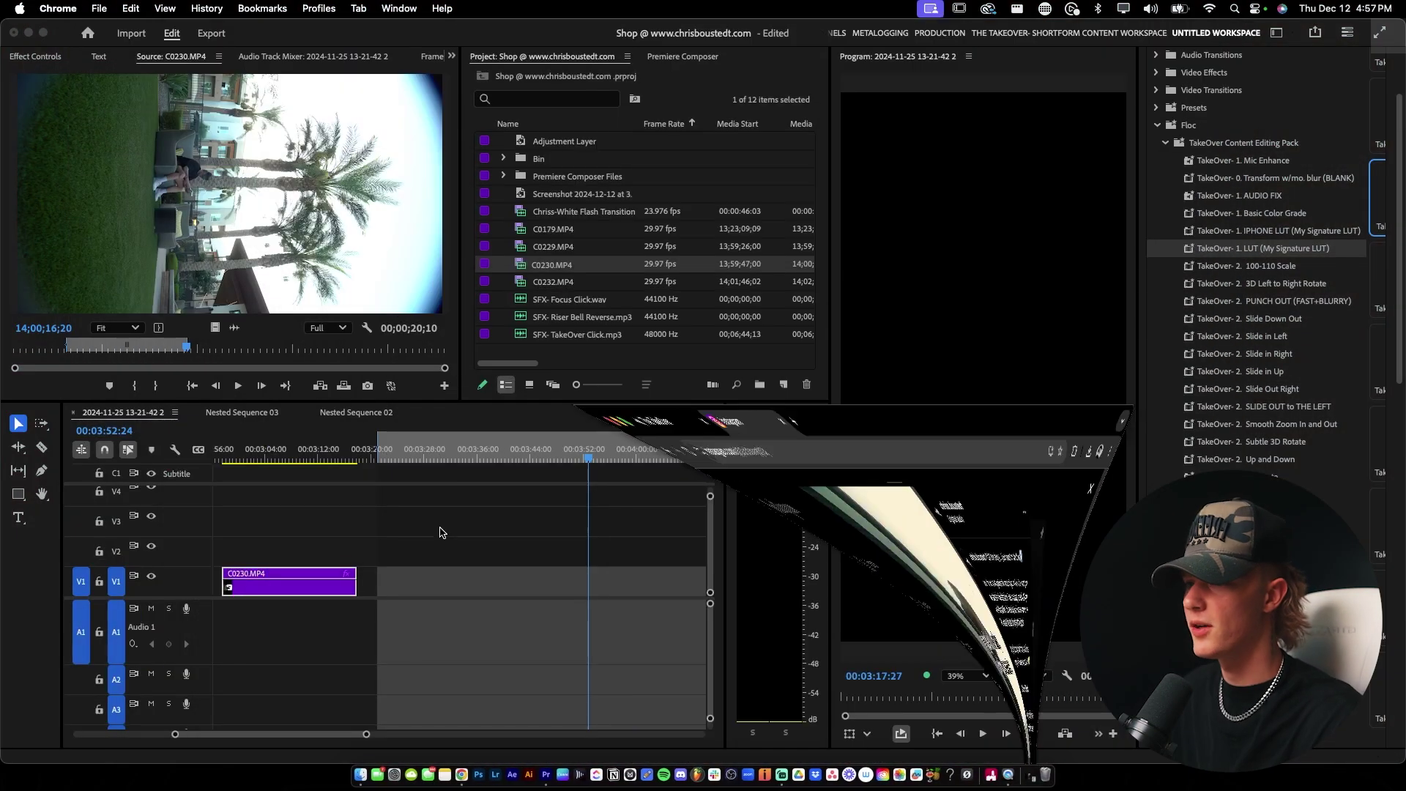
Switch to Premiere Pro, import Video-695.mp4 from Downloads and place it on V1 after the C0230.MP4 clip
key(super+i)
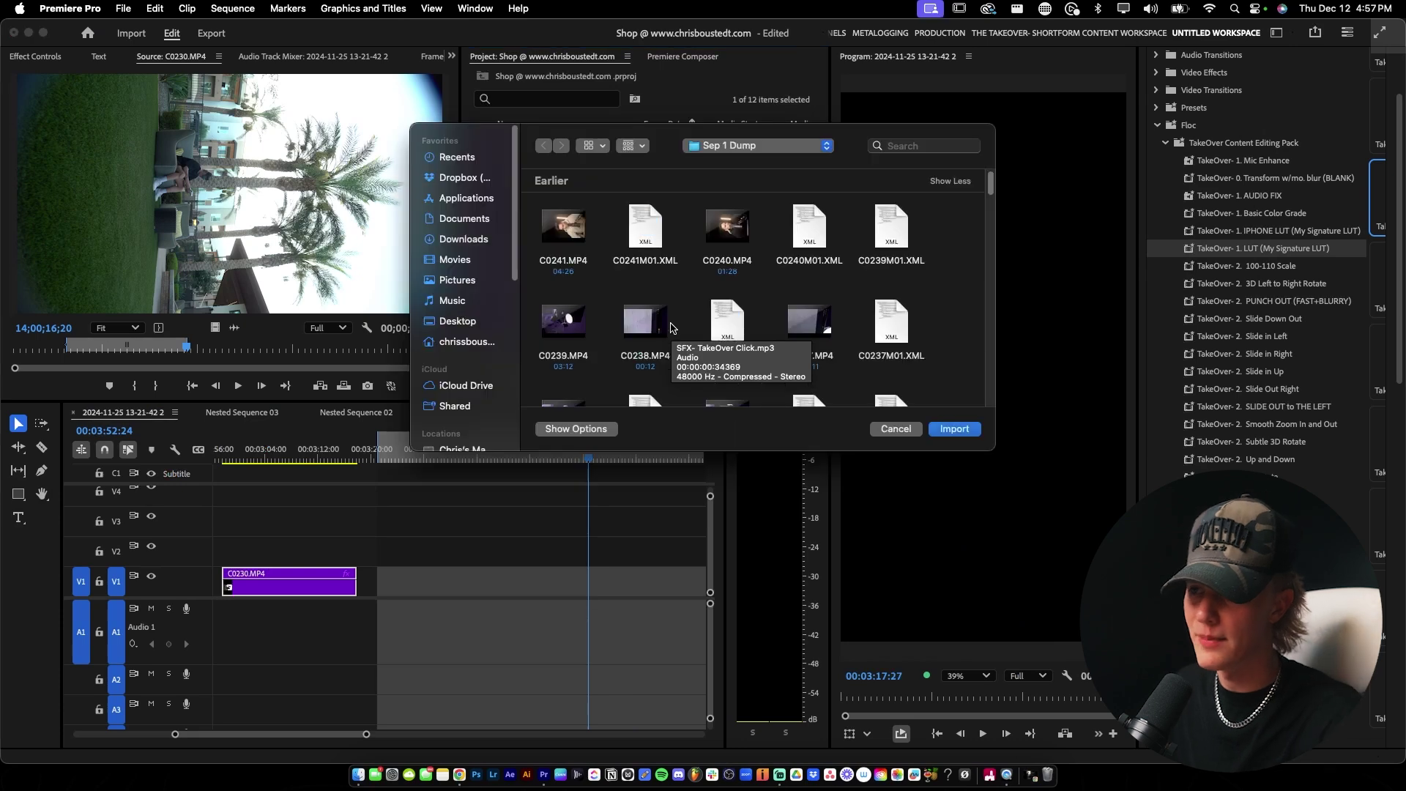
click(464, 238)
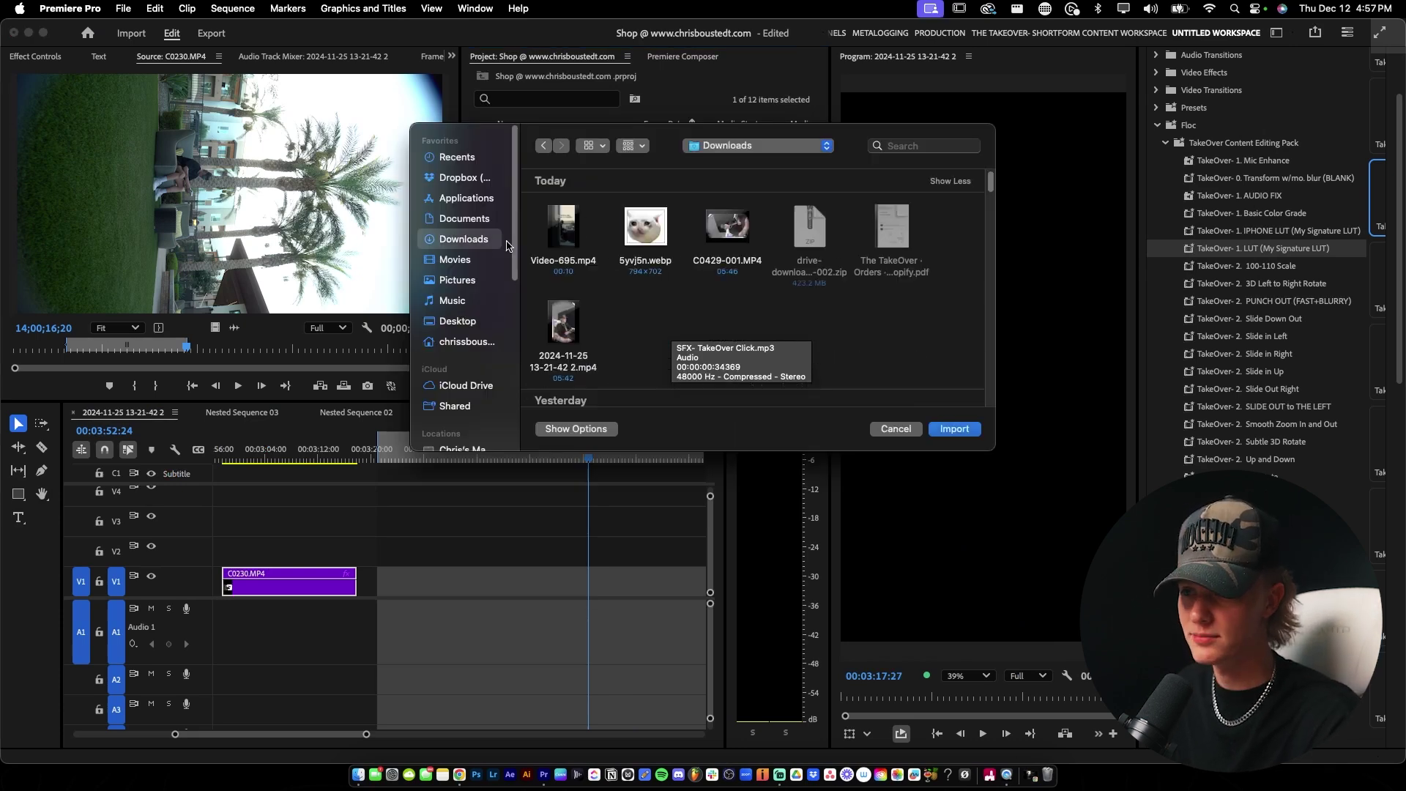
double_click(602, 314)
drag(578, 300, 387, 605)
Preview the start of the imported reel clip and set the sequence's in/out range to span the whole clip
drag(412, 457, 377, 458)
key(space)
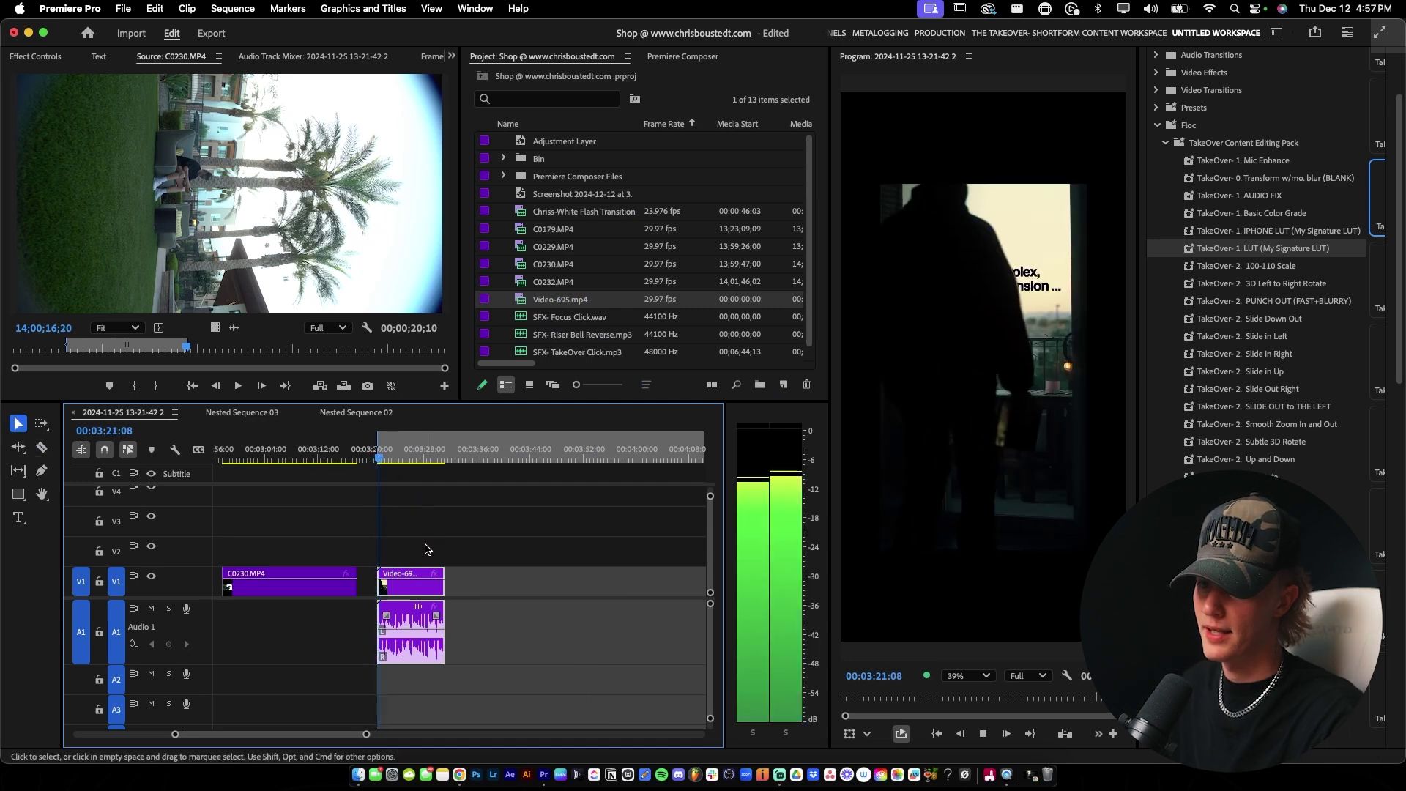
key(space)
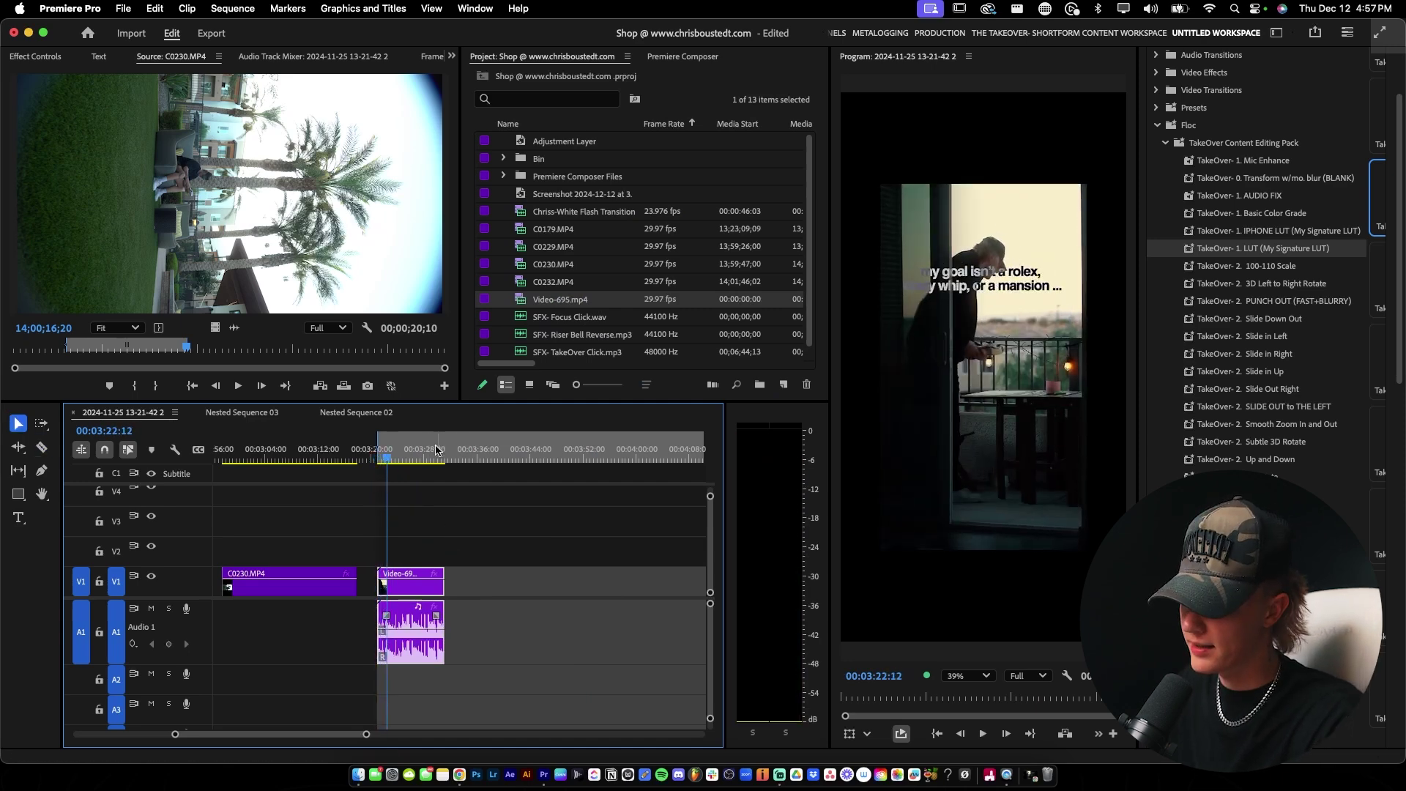
click(436, 450)
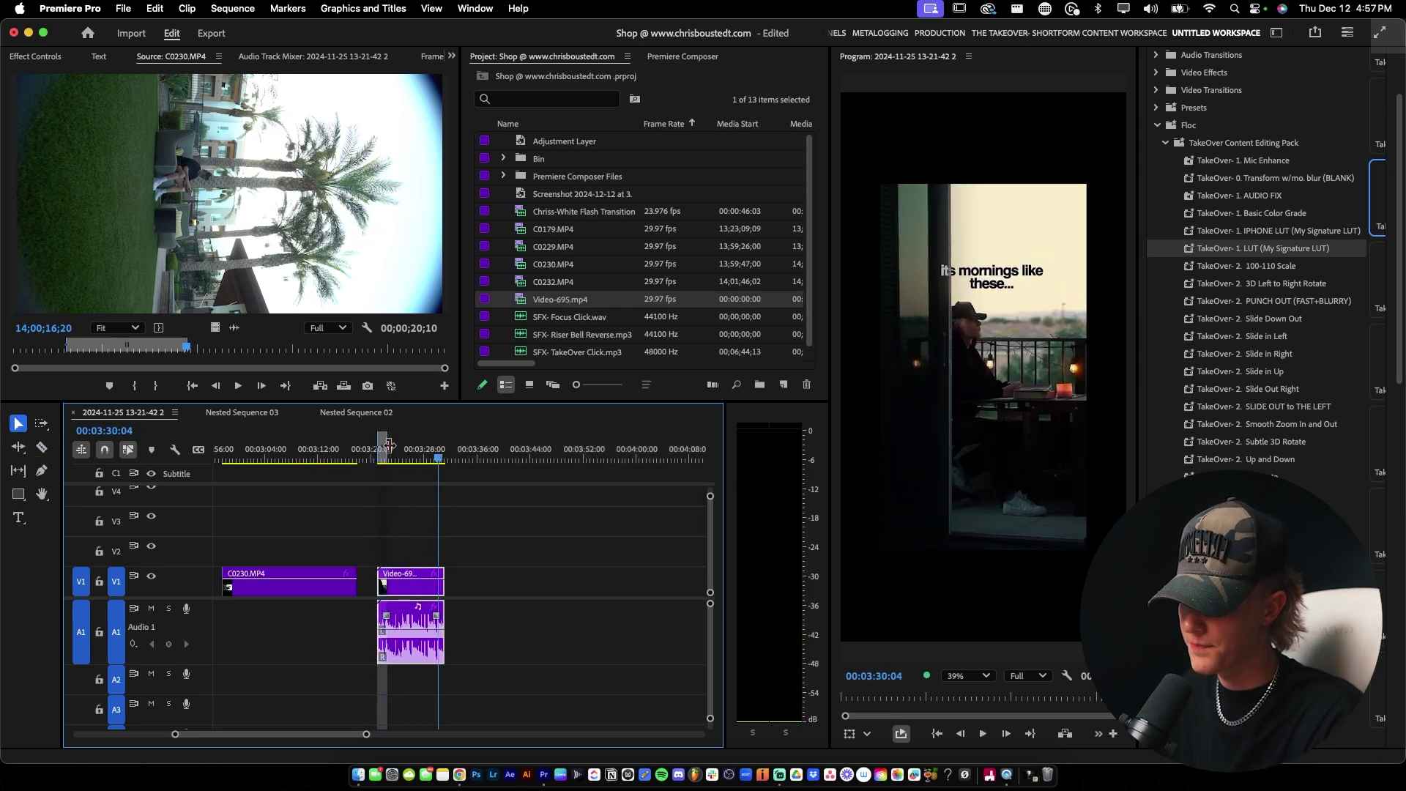
drag(388, 445, 449, 452)
Apply Scale to Frame Size to the reel clip and play parts of it to check the framing
right_click(414, 580)
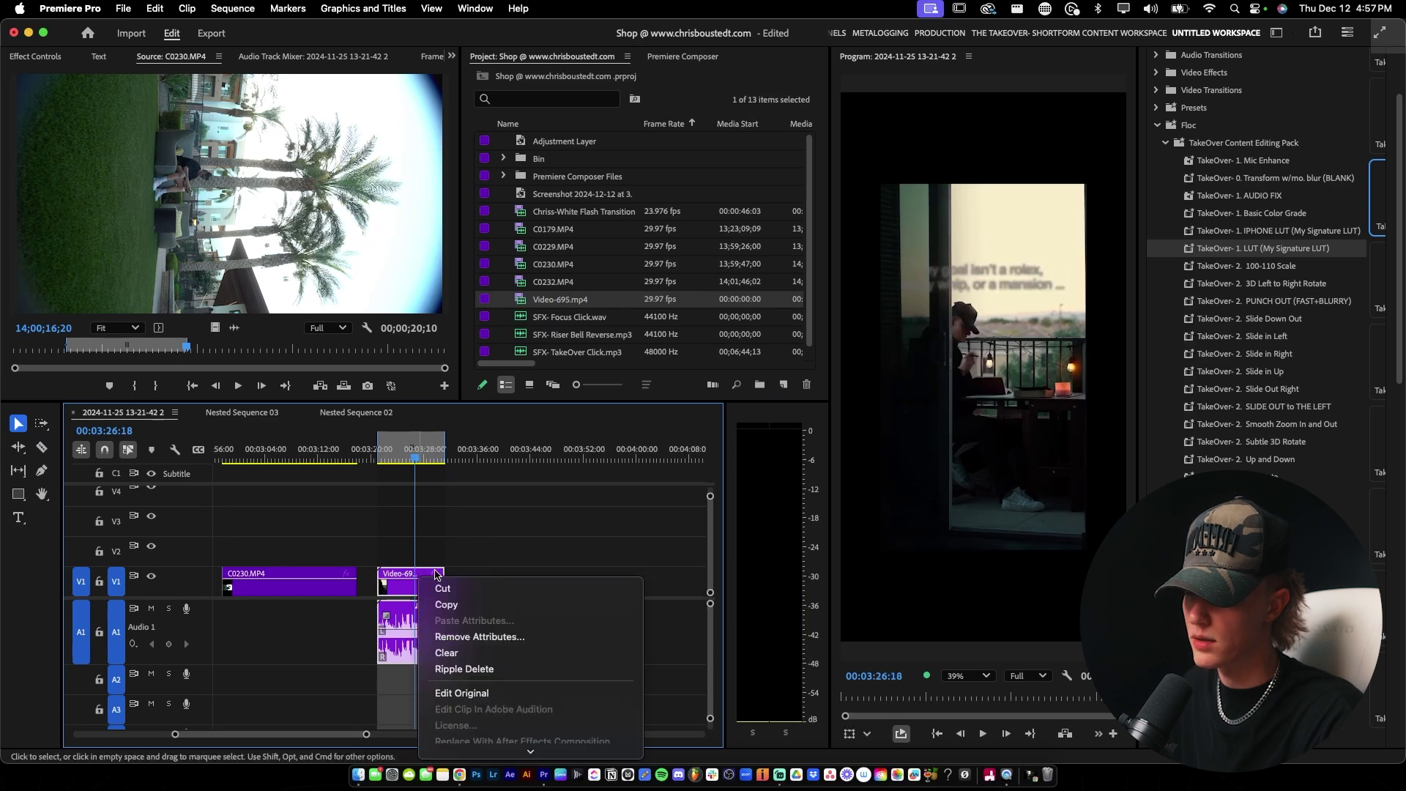
scroll(483, 626, down, 4)
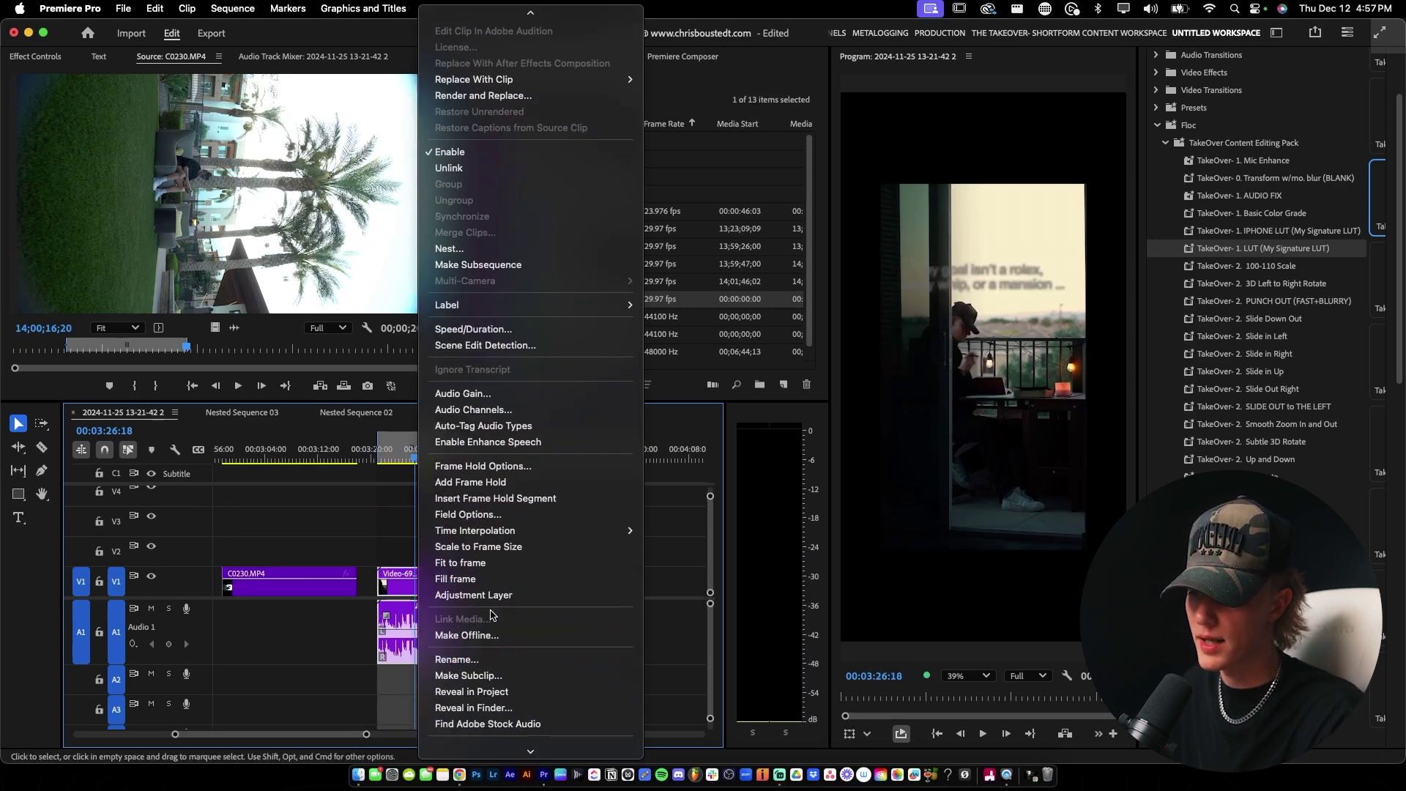
click(489, 547)
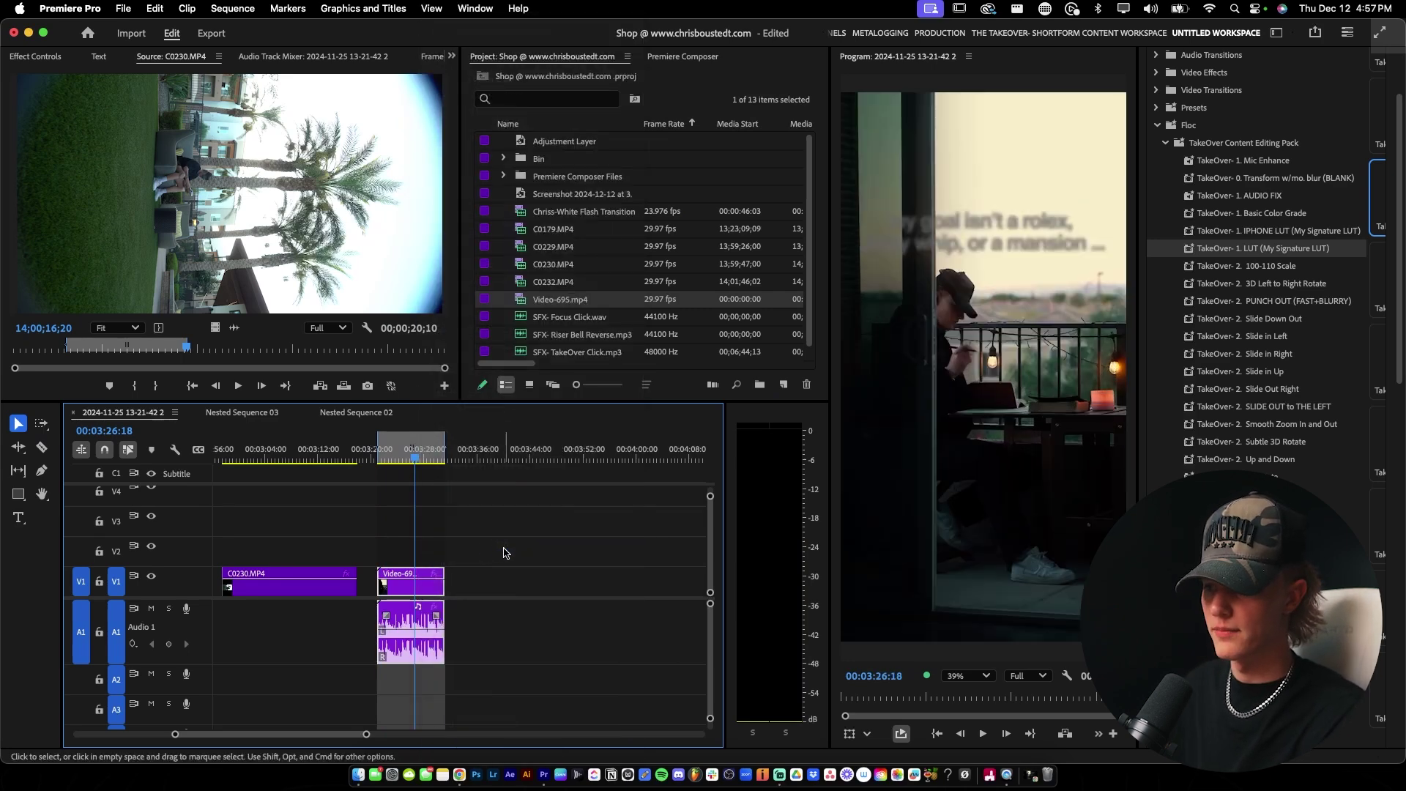
key(space)
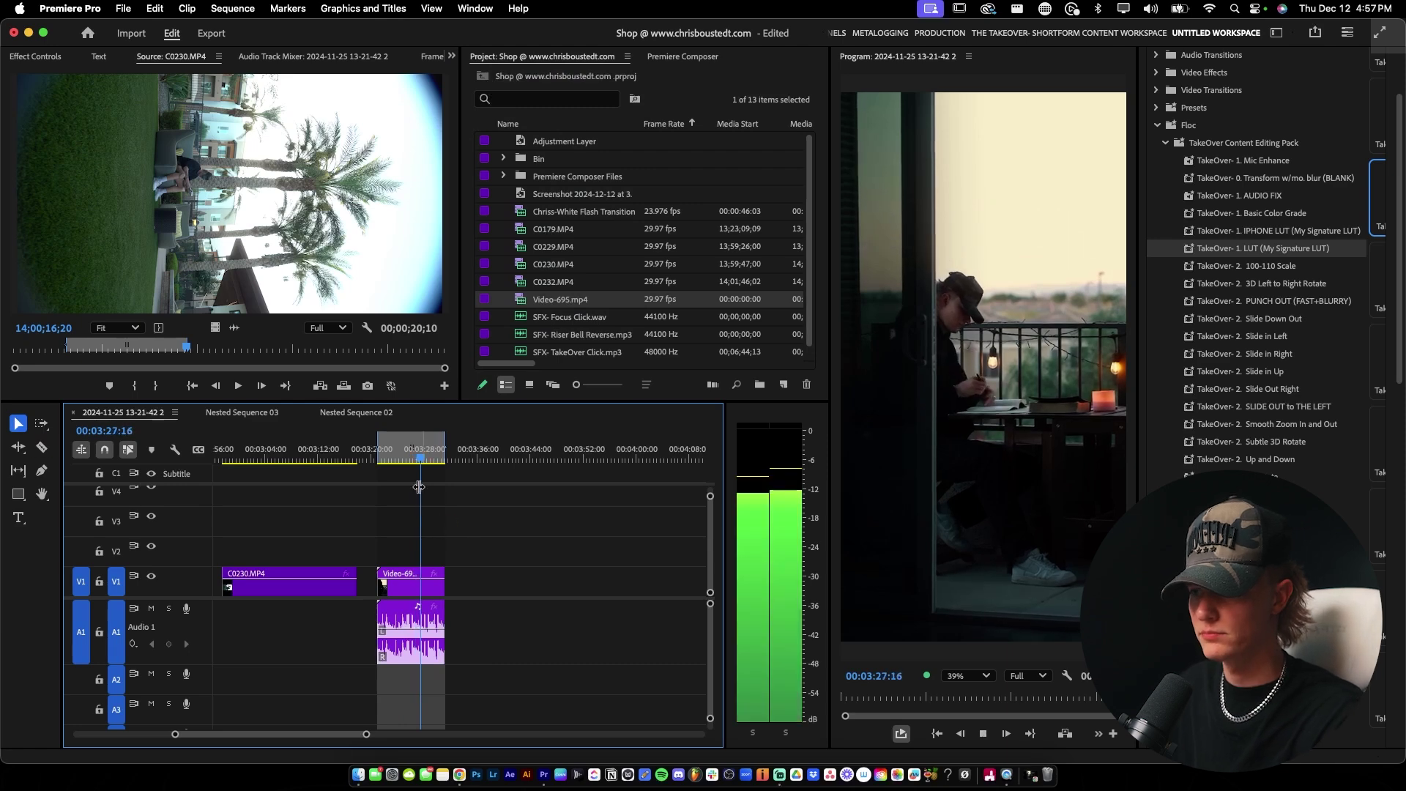
key(space)
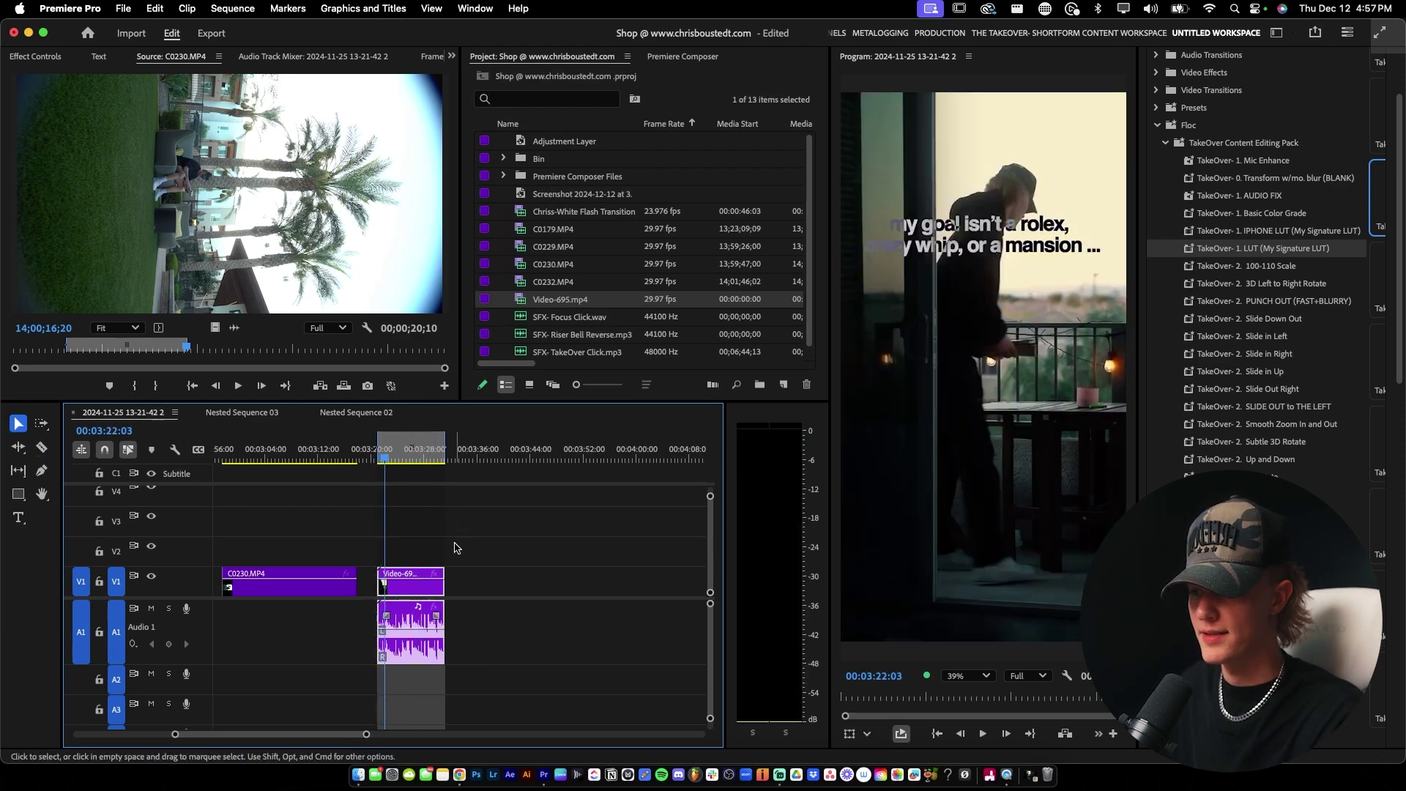
key(space)
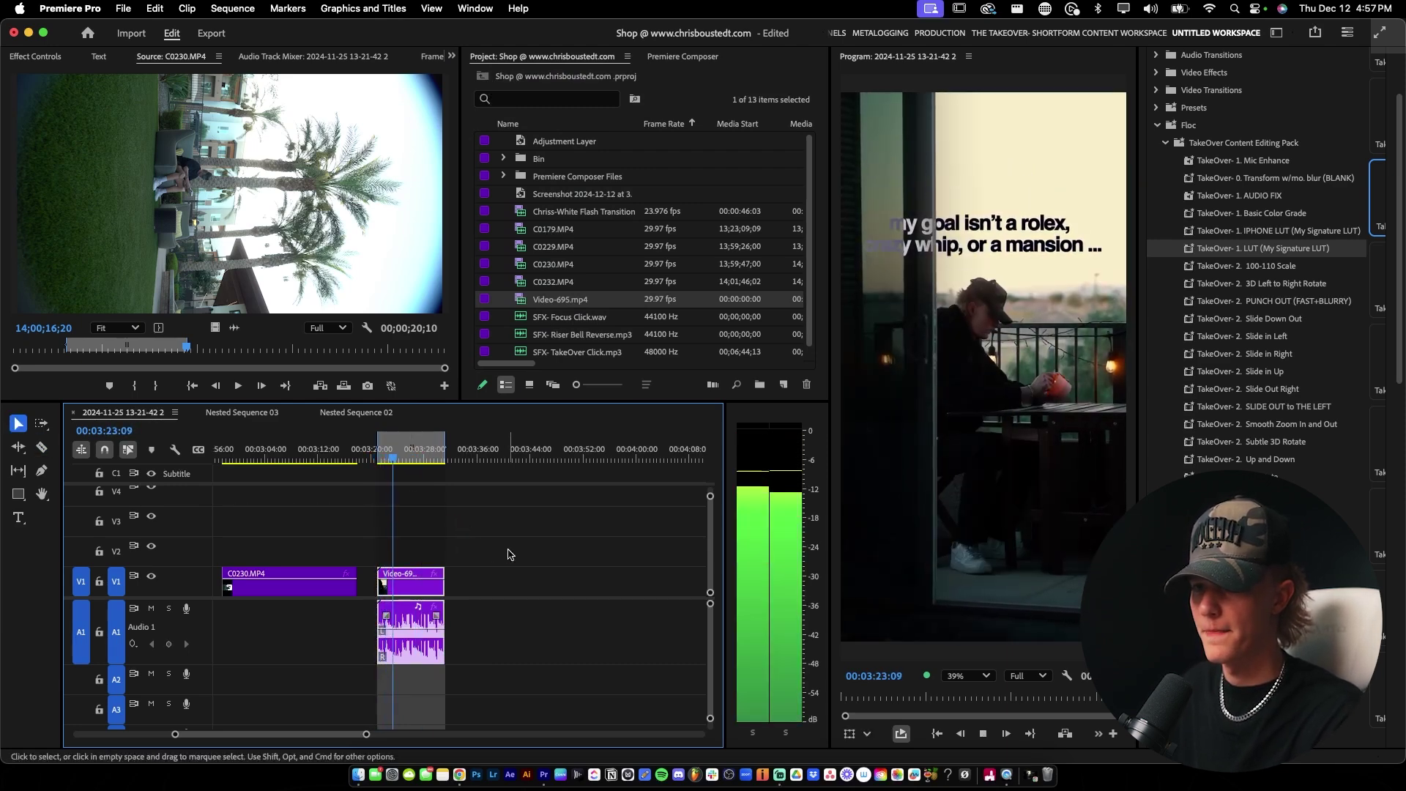
key(space)
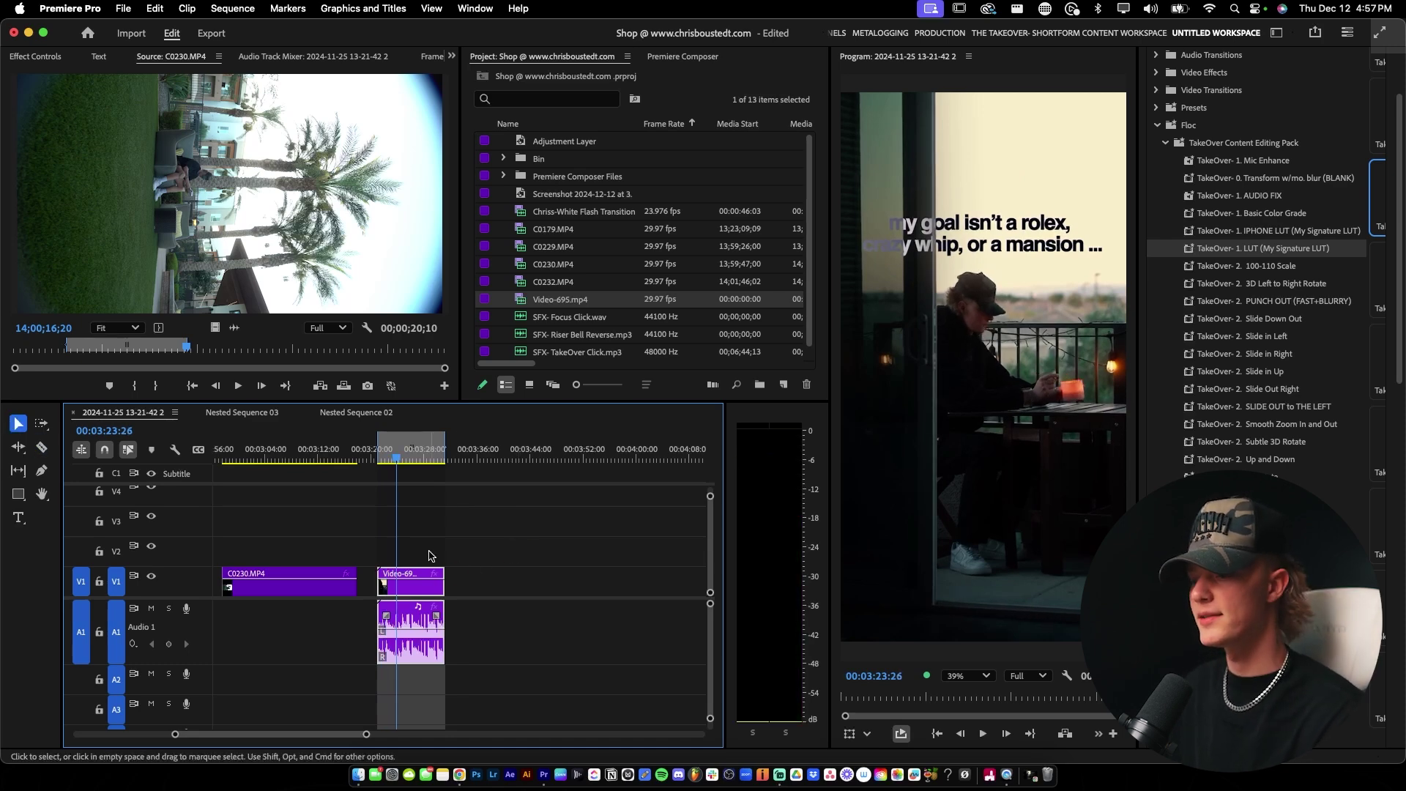
Run Scene Edit Detection on the reel clip with a cut applied at each detected cut point
right_click(407, 568)
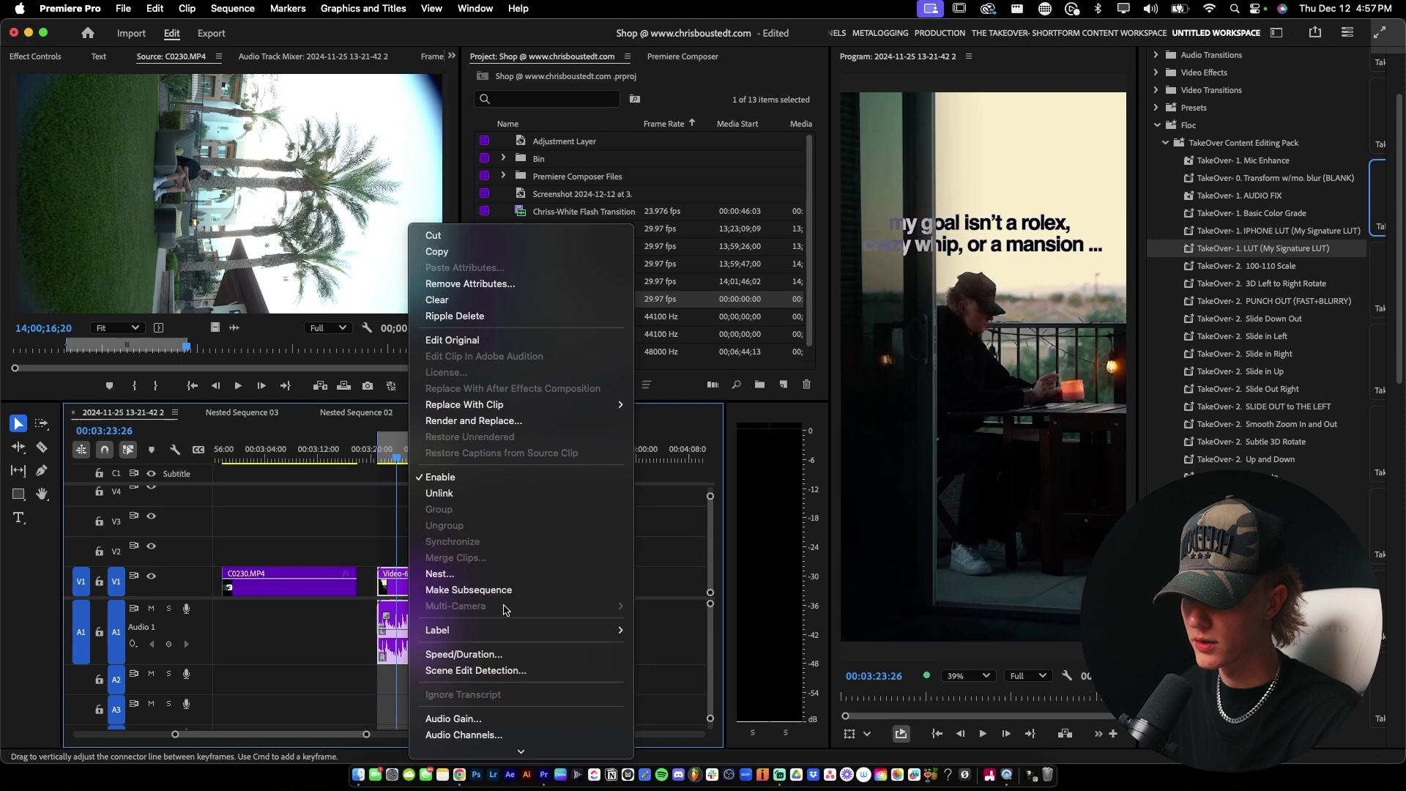
scroll(546, 591, down, 3)
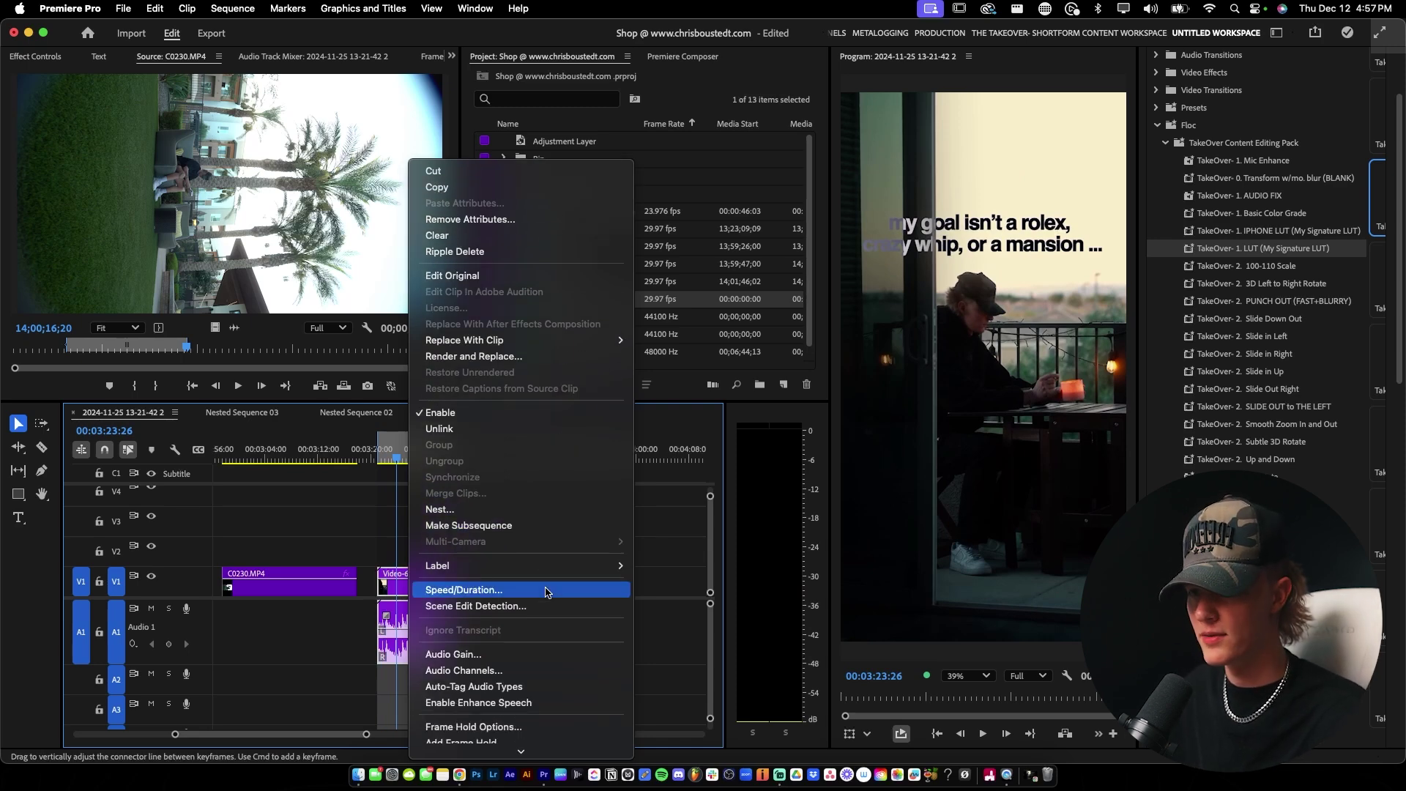
scroll(546, 591, down, 10)
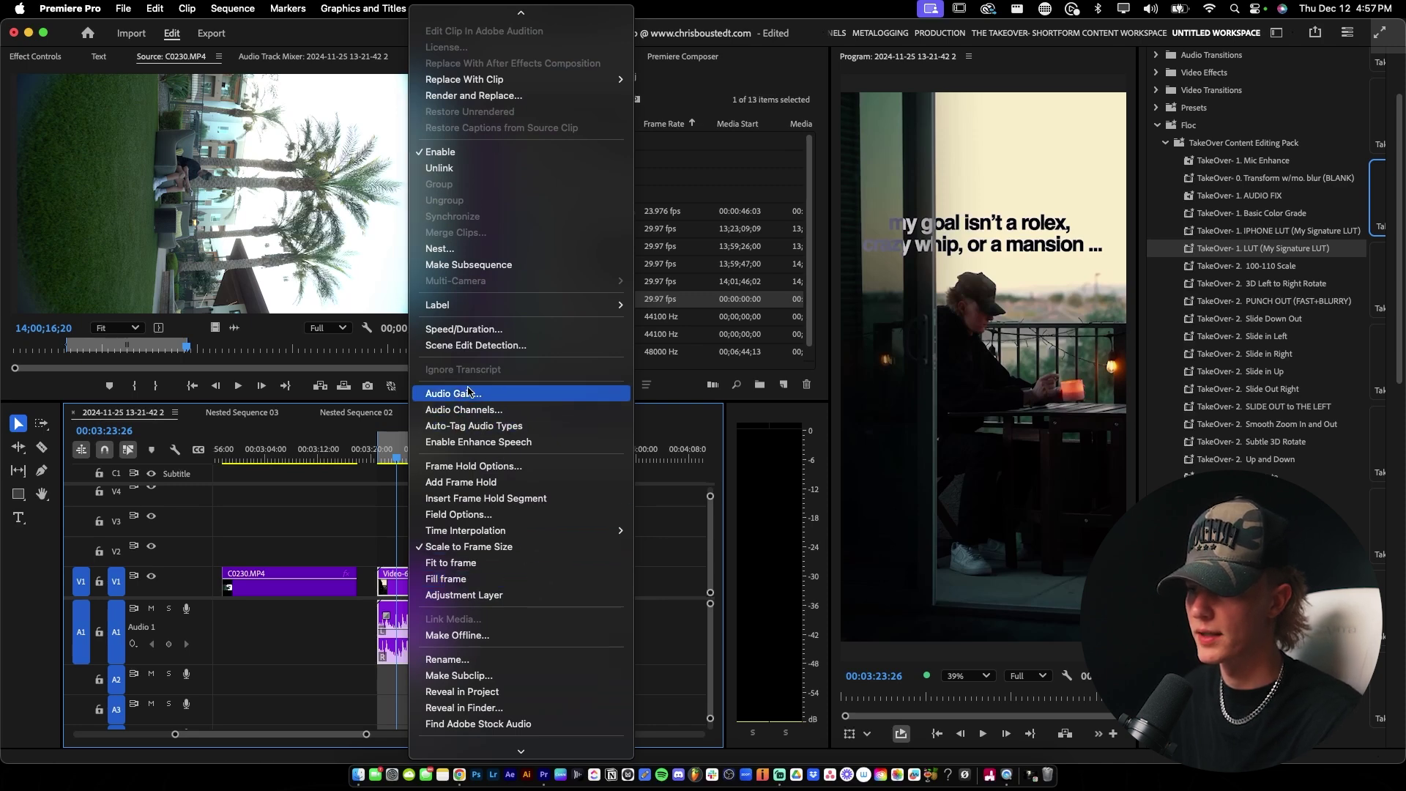
click(485, 353)
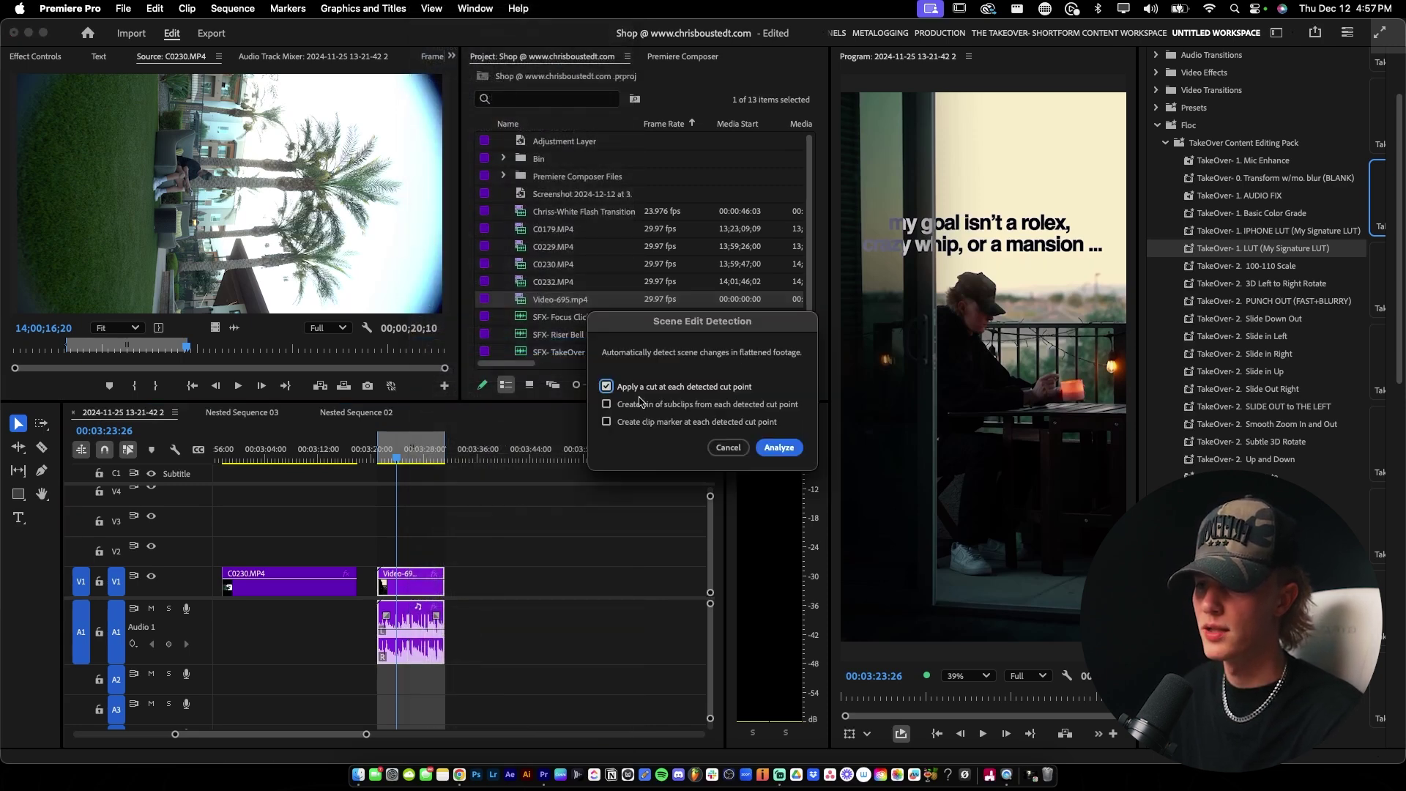
click(779, 447)
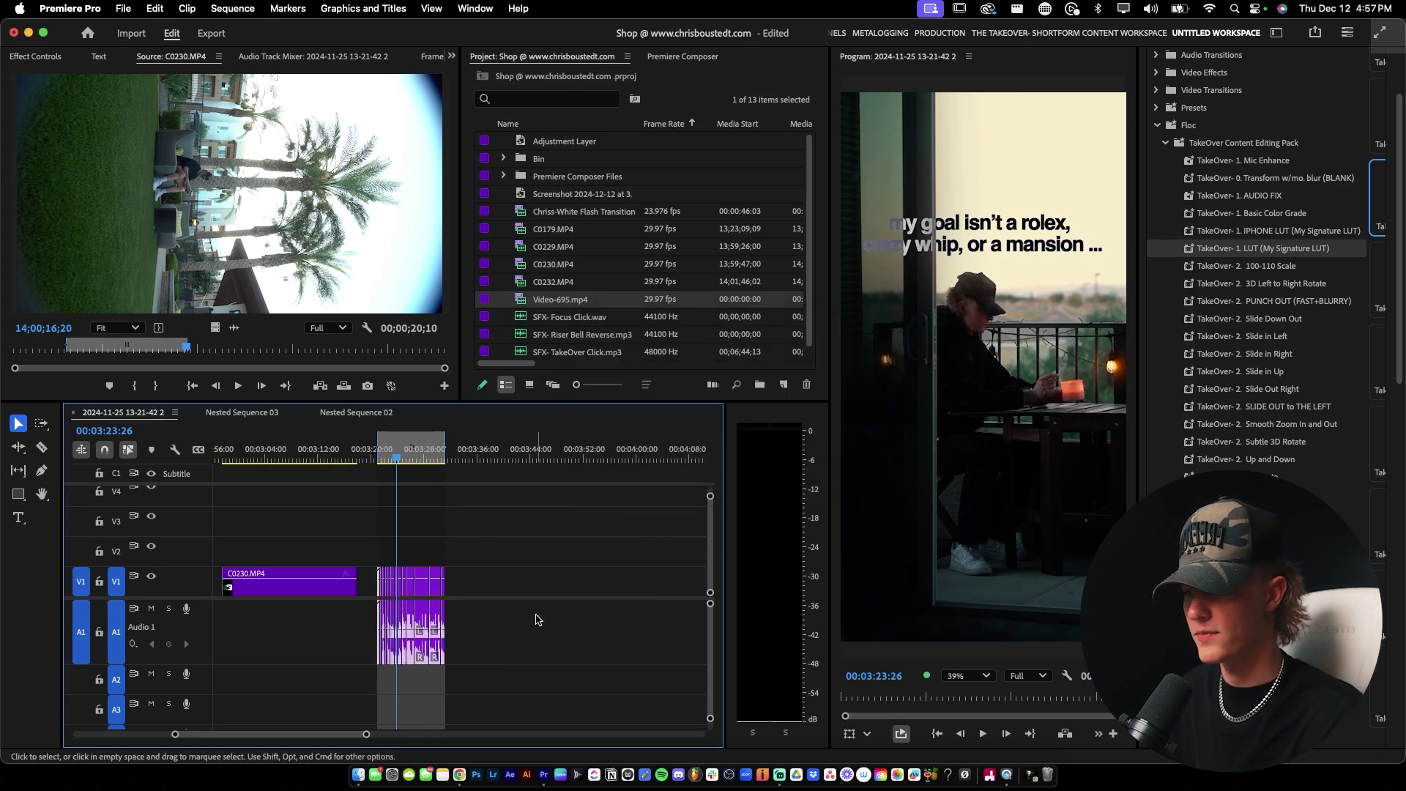
Play the split reel from its start to its end and compare the detected cuts with the scene changes
key(=)
drag(315, 457, 320, 457)
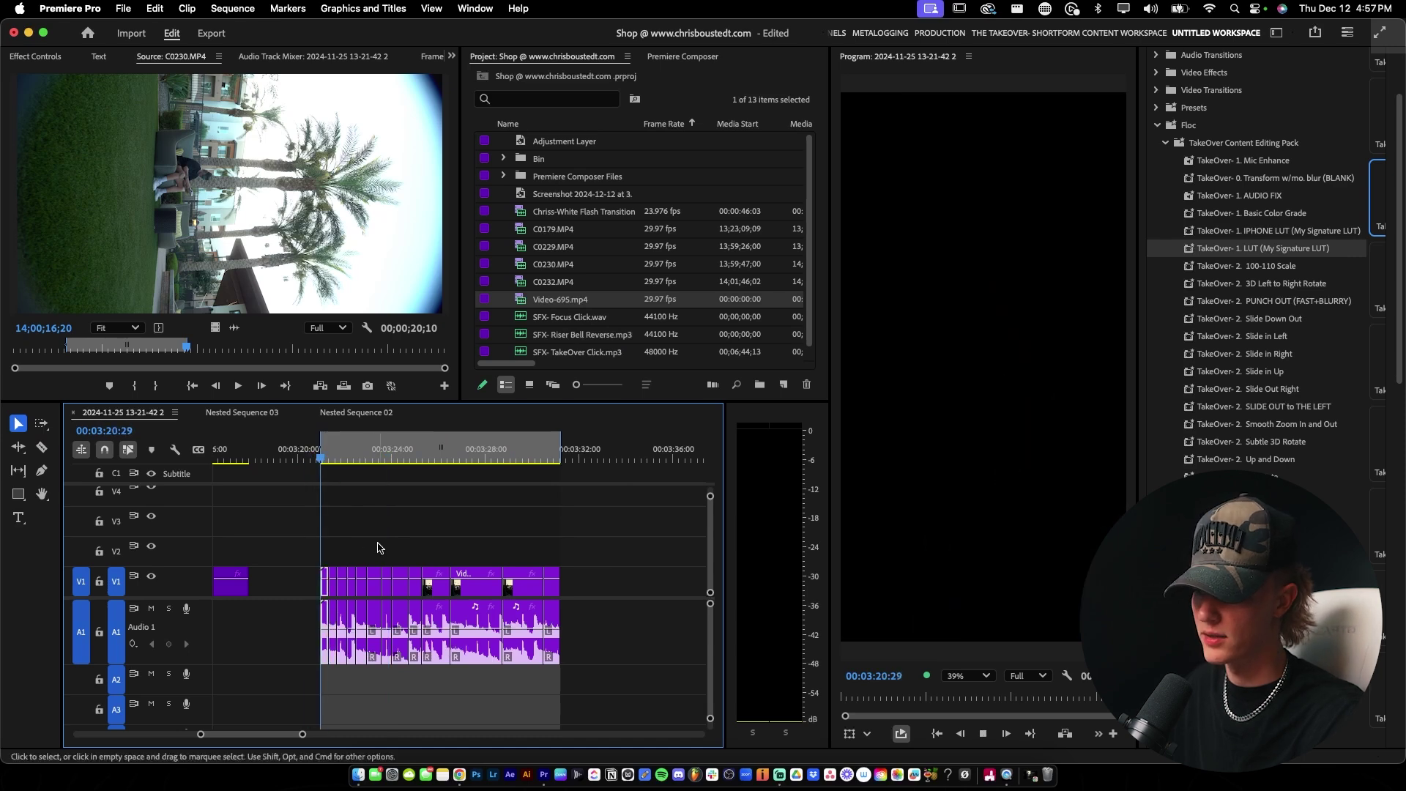
key(space)
key(space)
scroll(334, 584, up, 2)
key(space)
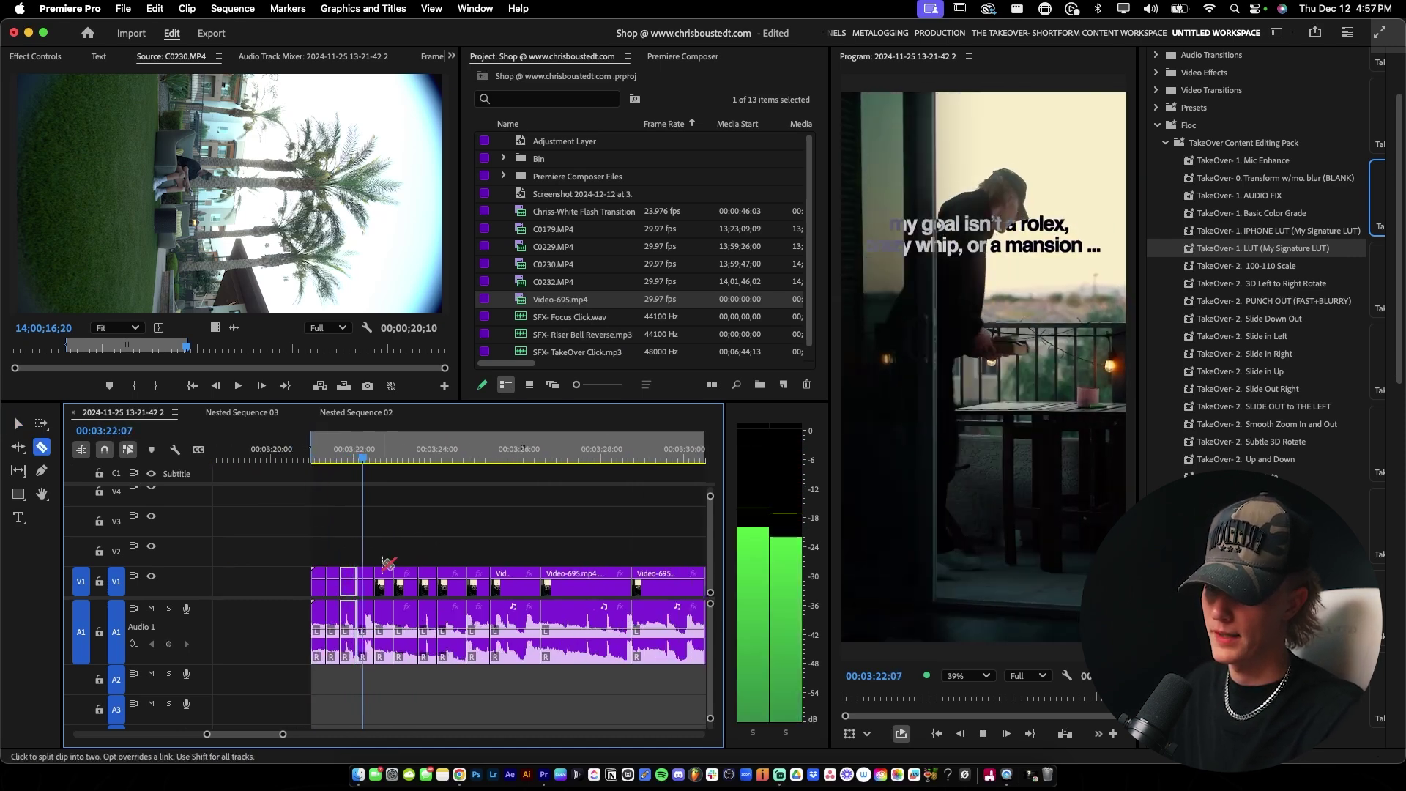
key(minus)
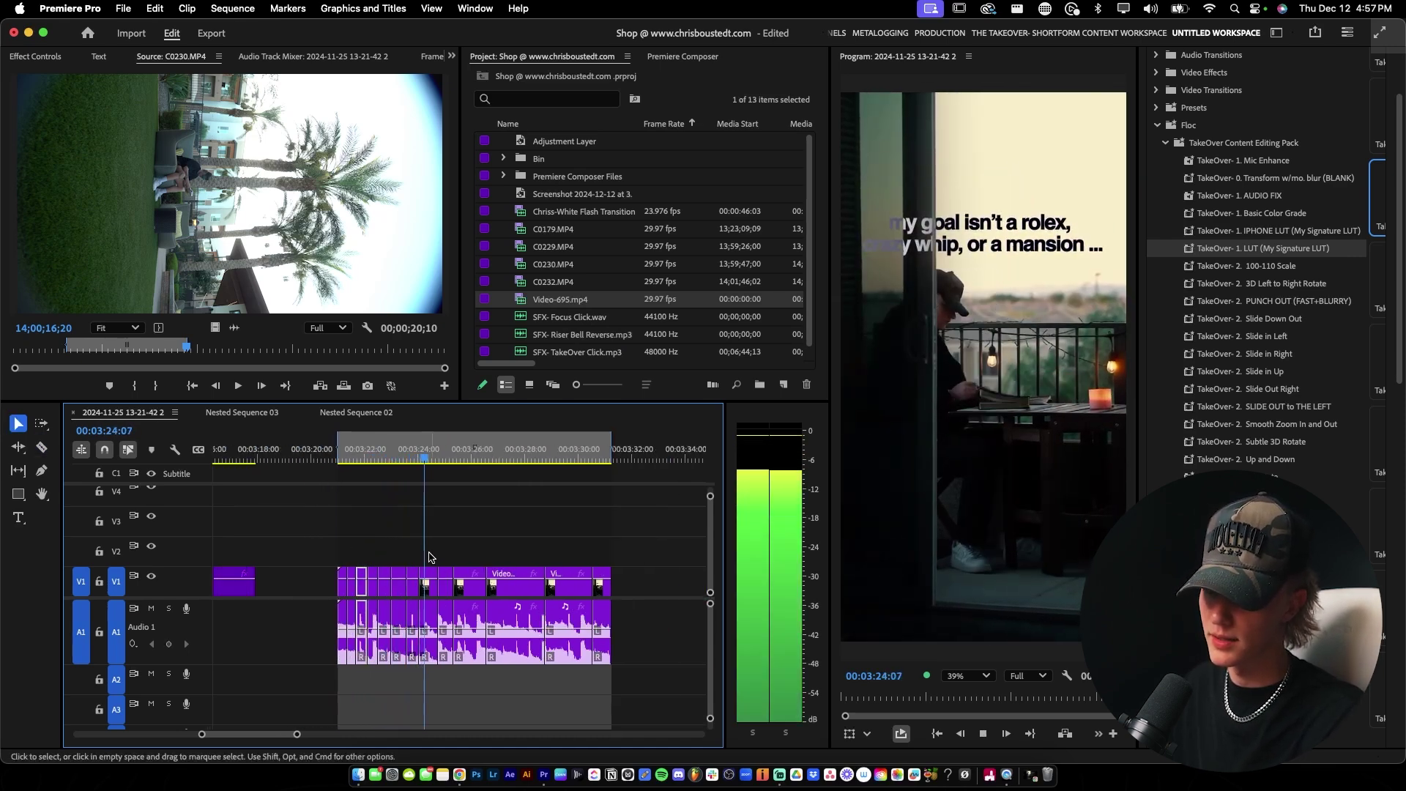
key(minus)
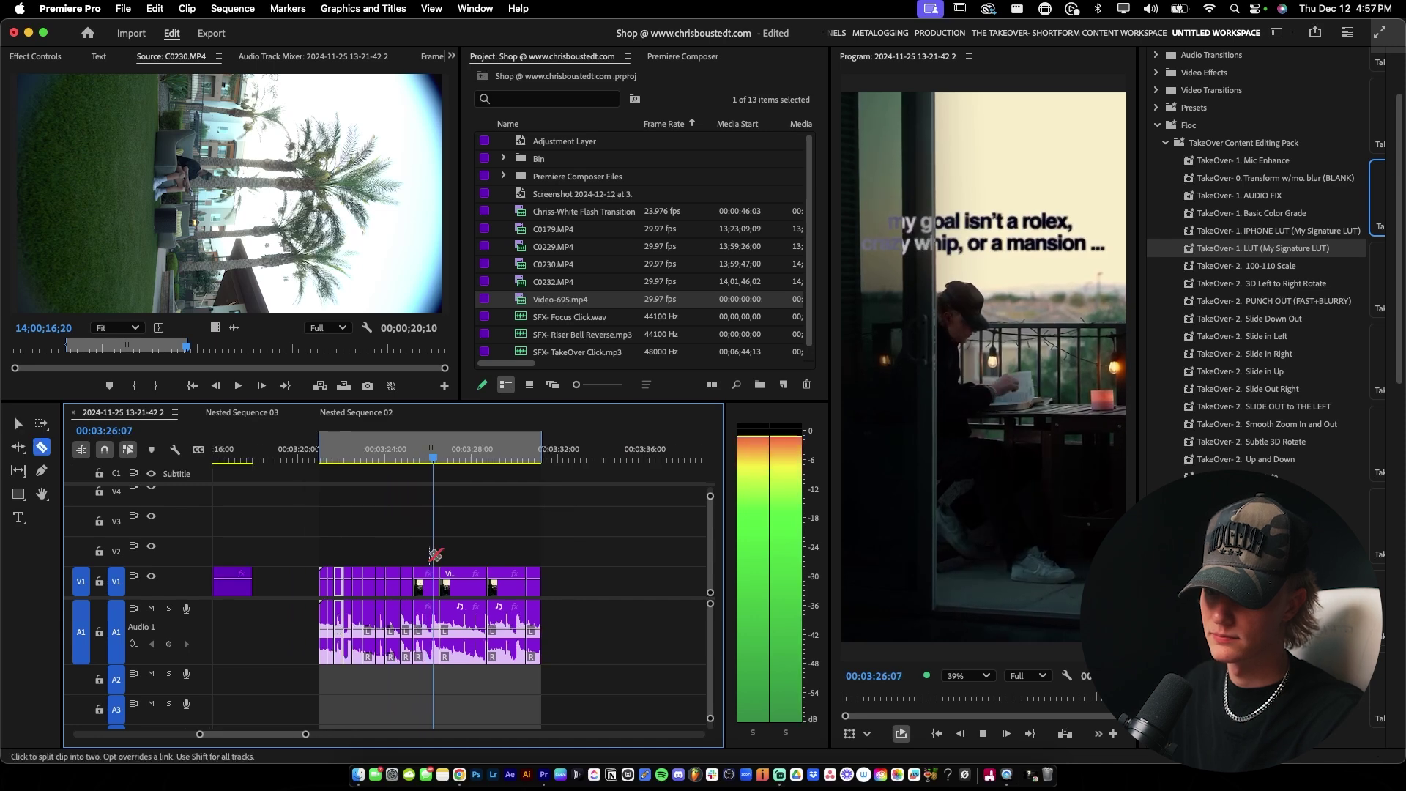
key(minus)
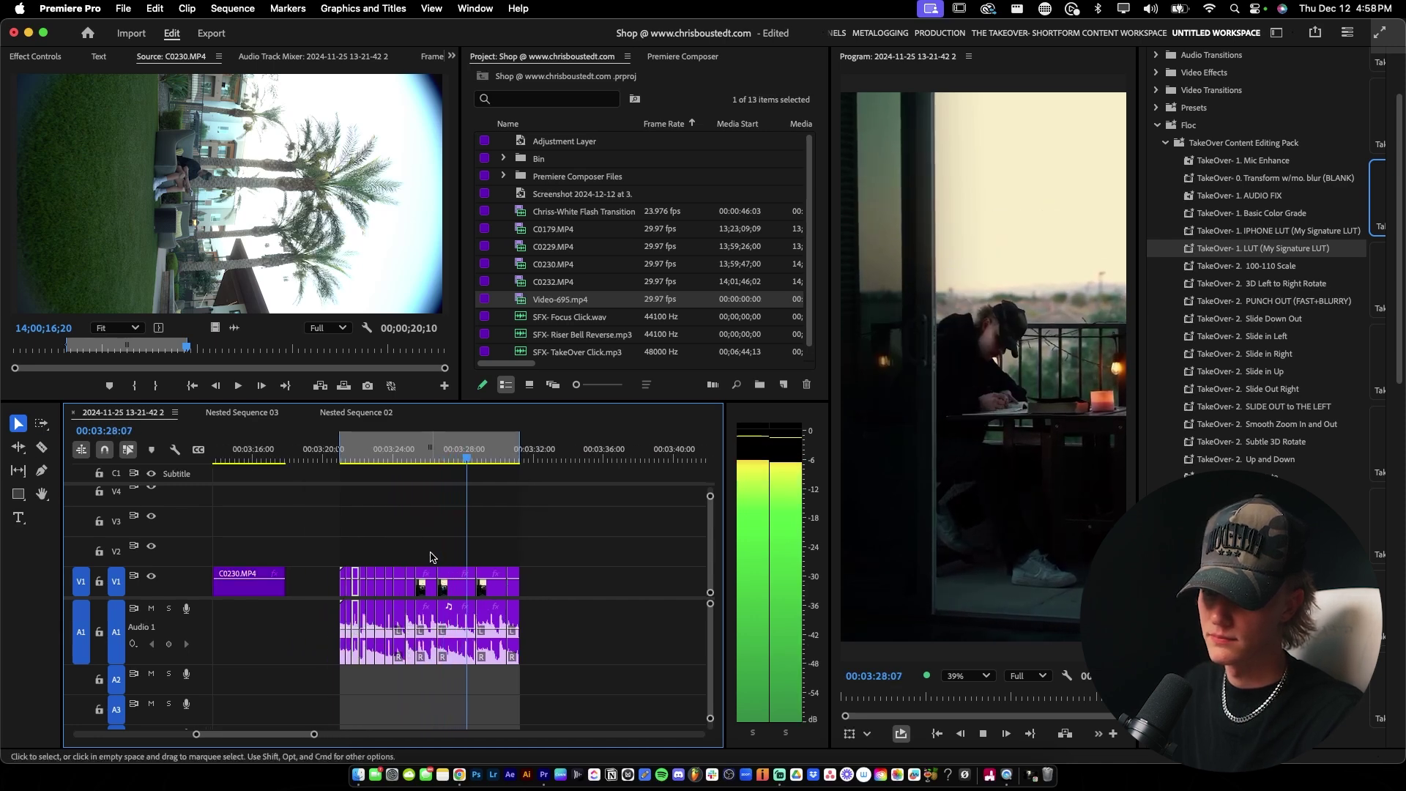
key(space)
click(482, 578)
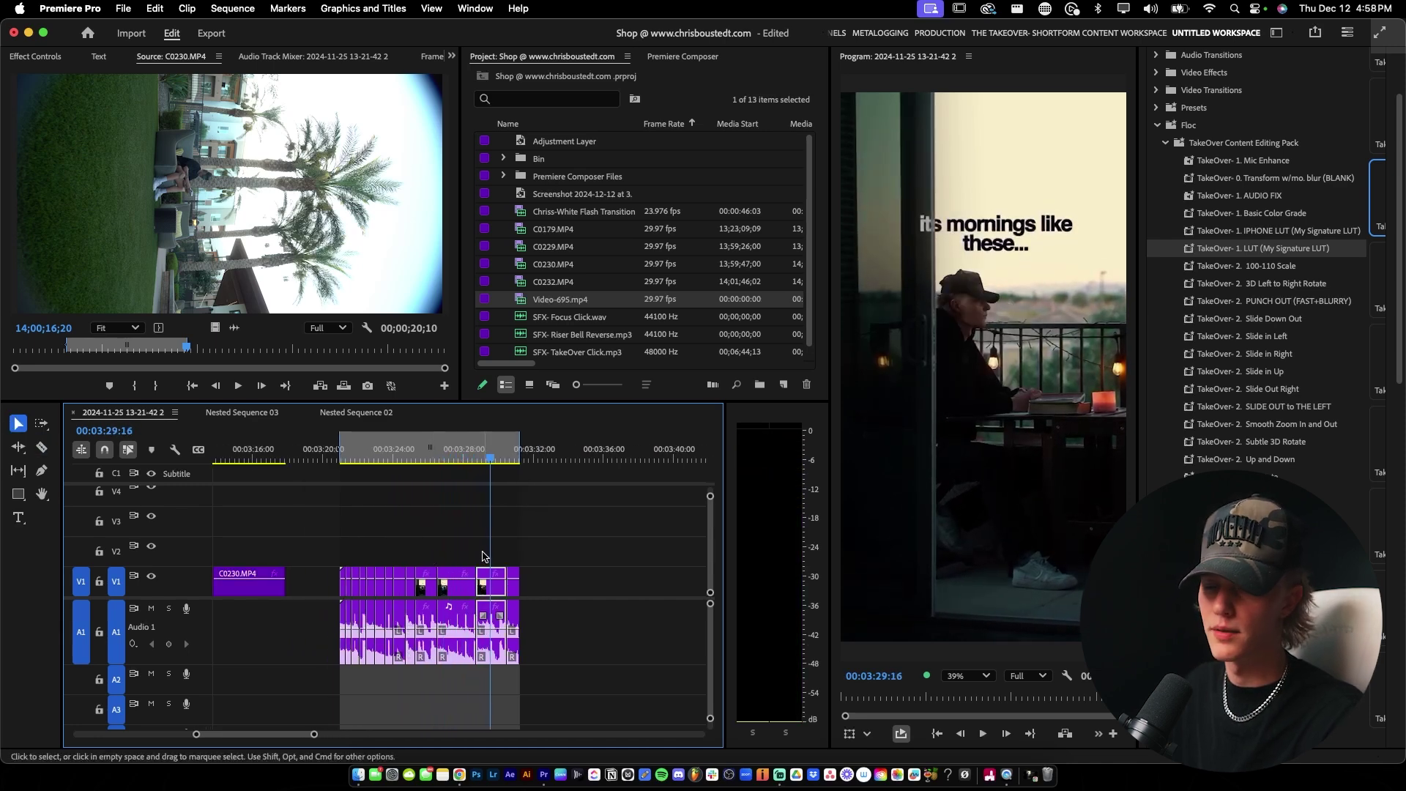
key(space)
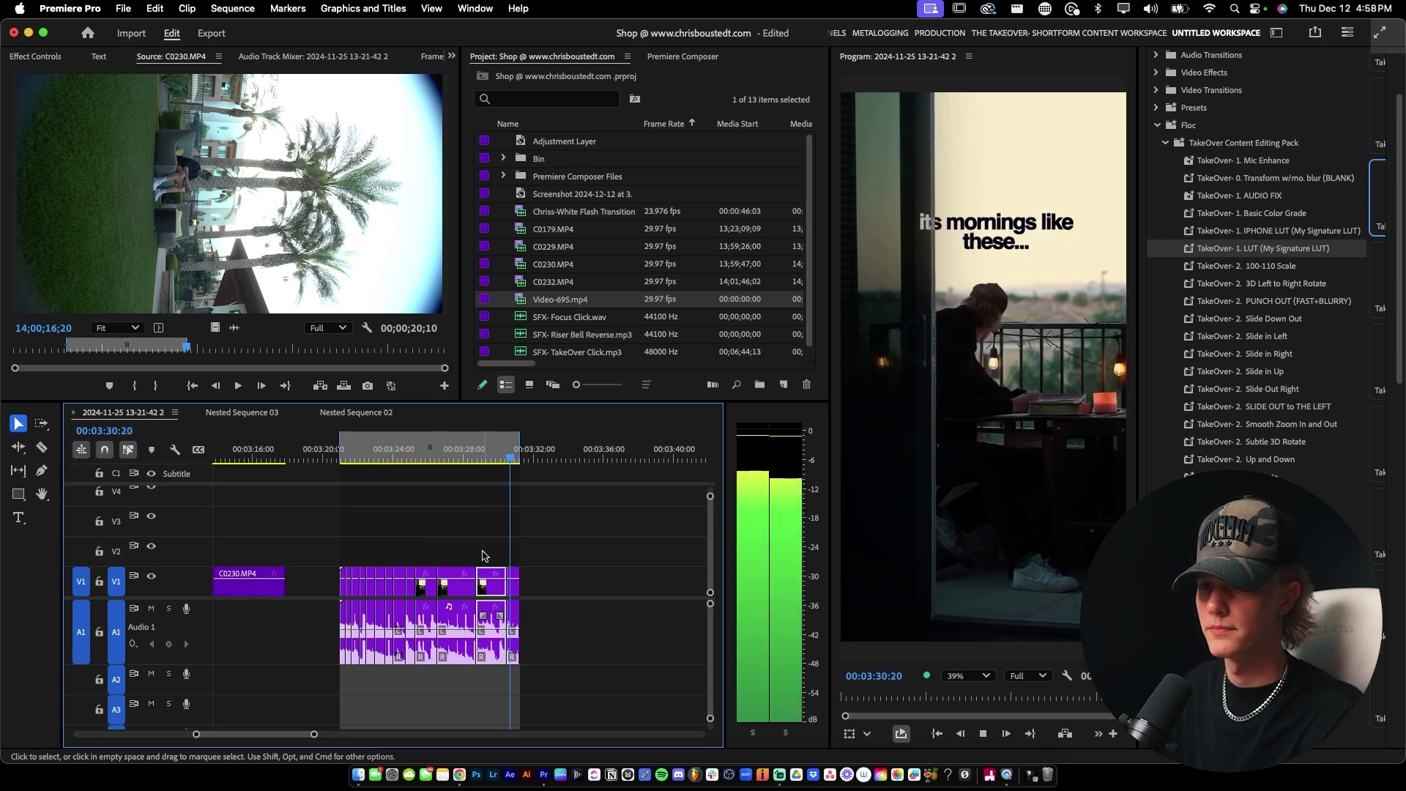
key(space)
Move the C0230.MP4 clip onto V2, aligned with the start of the split reel
drag(250, 575, 395, 541)
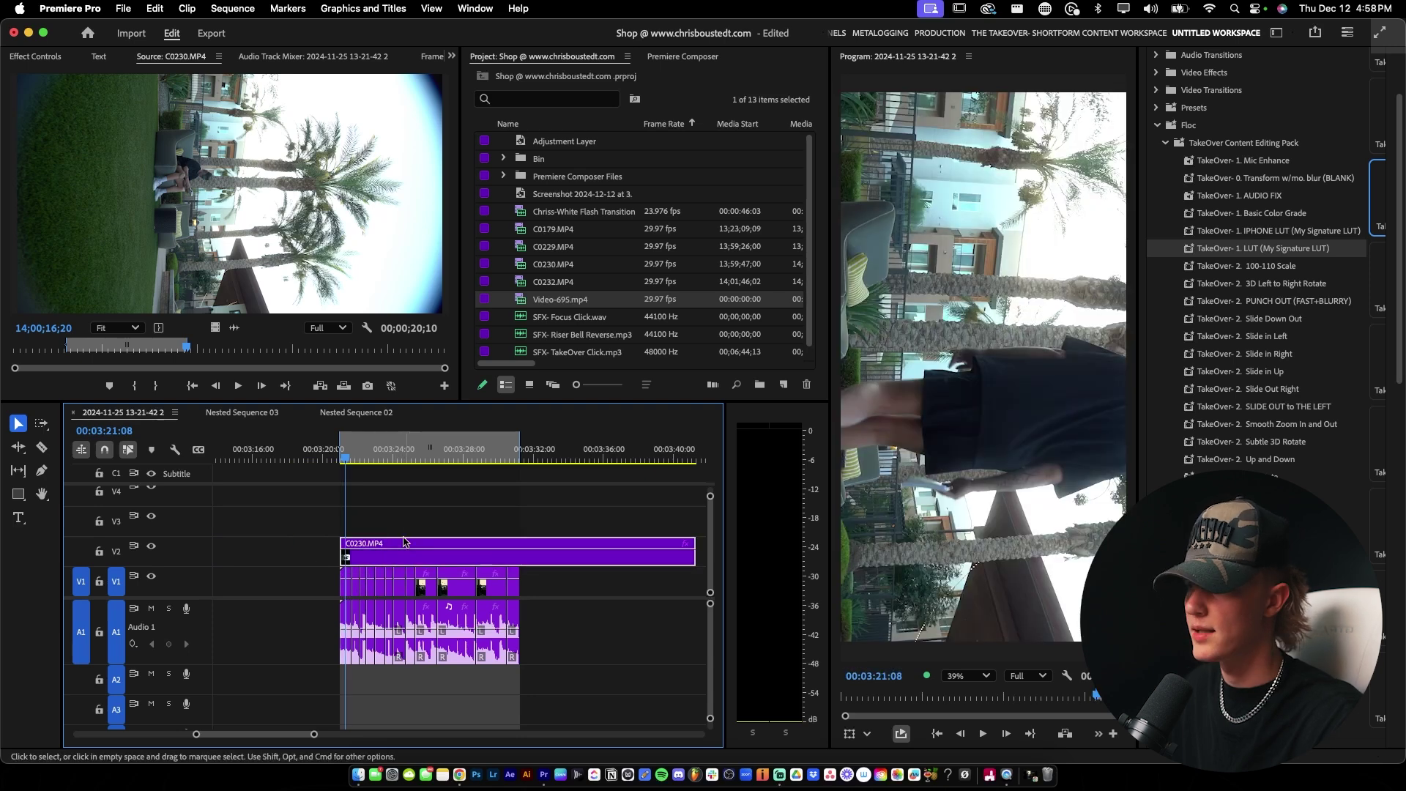
Set the C0230.MP4 clip's scale to 50 and its rotation to -90°
click(34, 56)
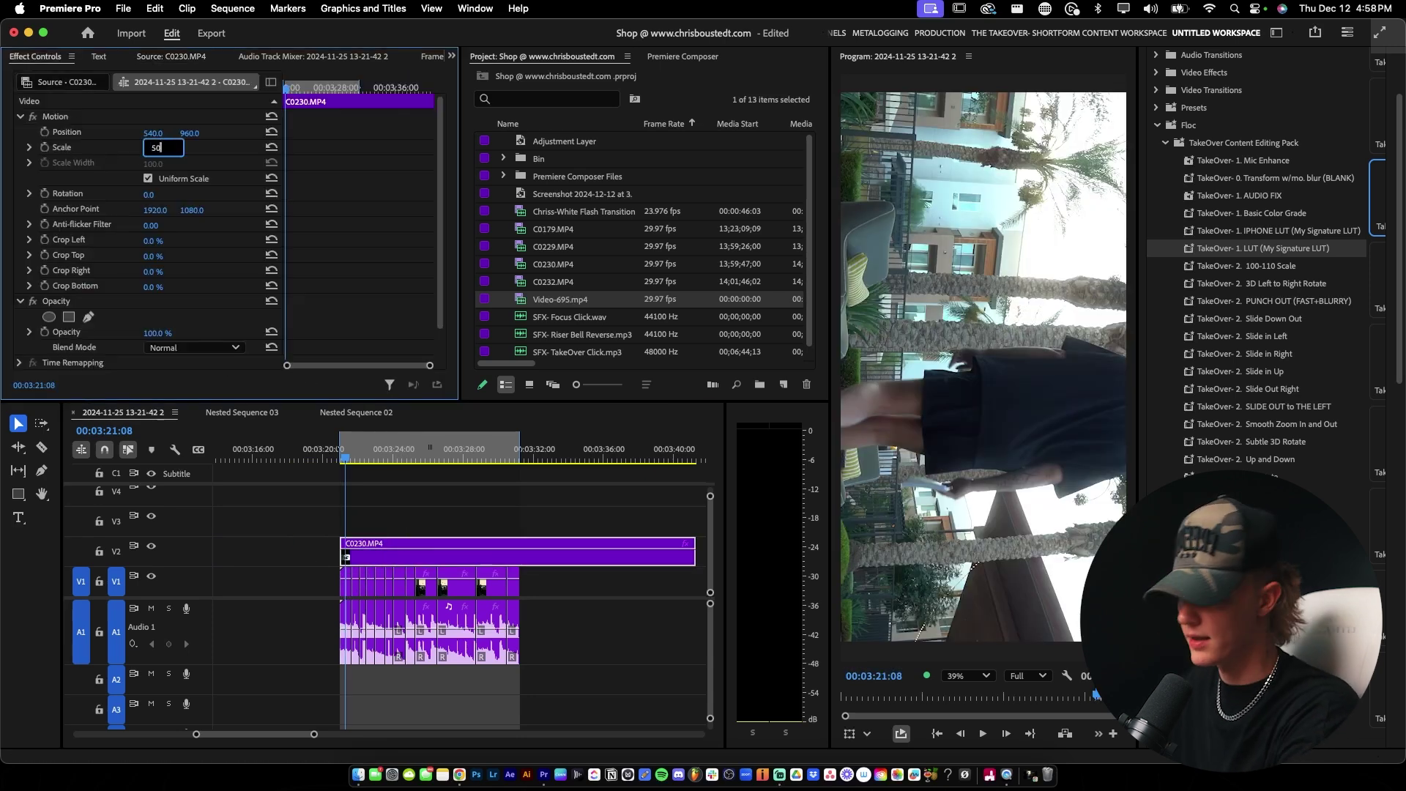
text(50)
key(Return)
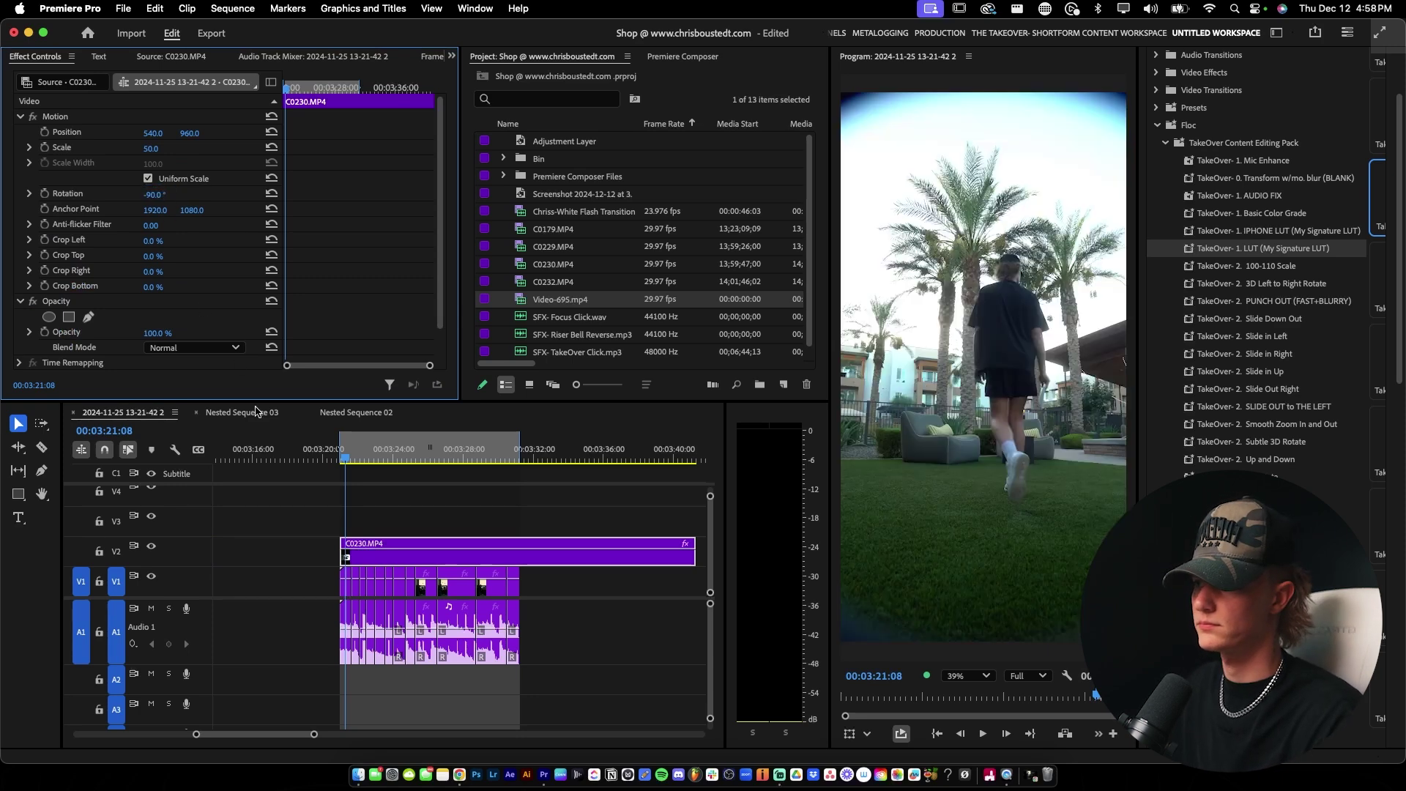
Nest the C0230.MP4 clip with the suggested name and apply the TakeOver- 1. LUT (My Signature LUT) preset to it
right_click(409, 544)
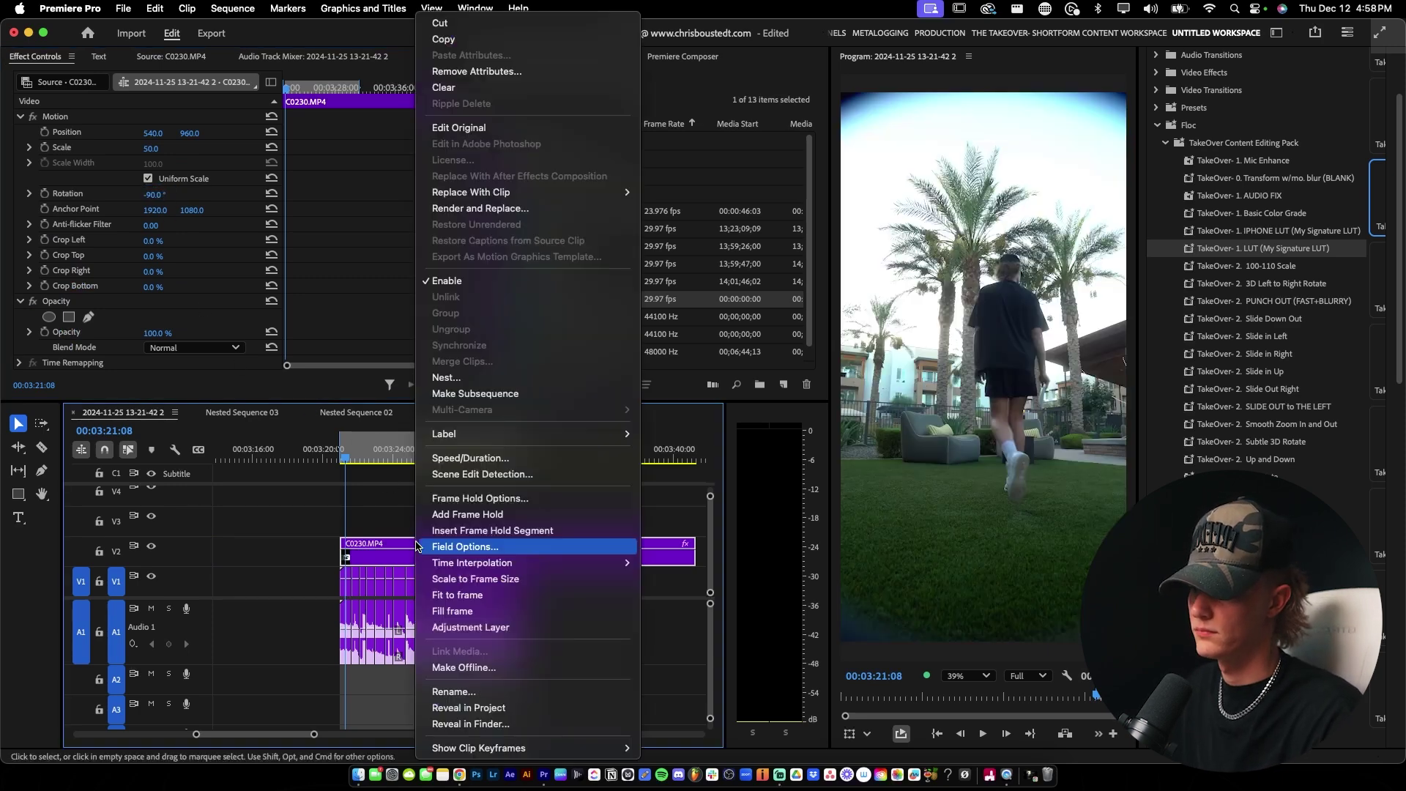
click(469, 380)
click(778, 415)
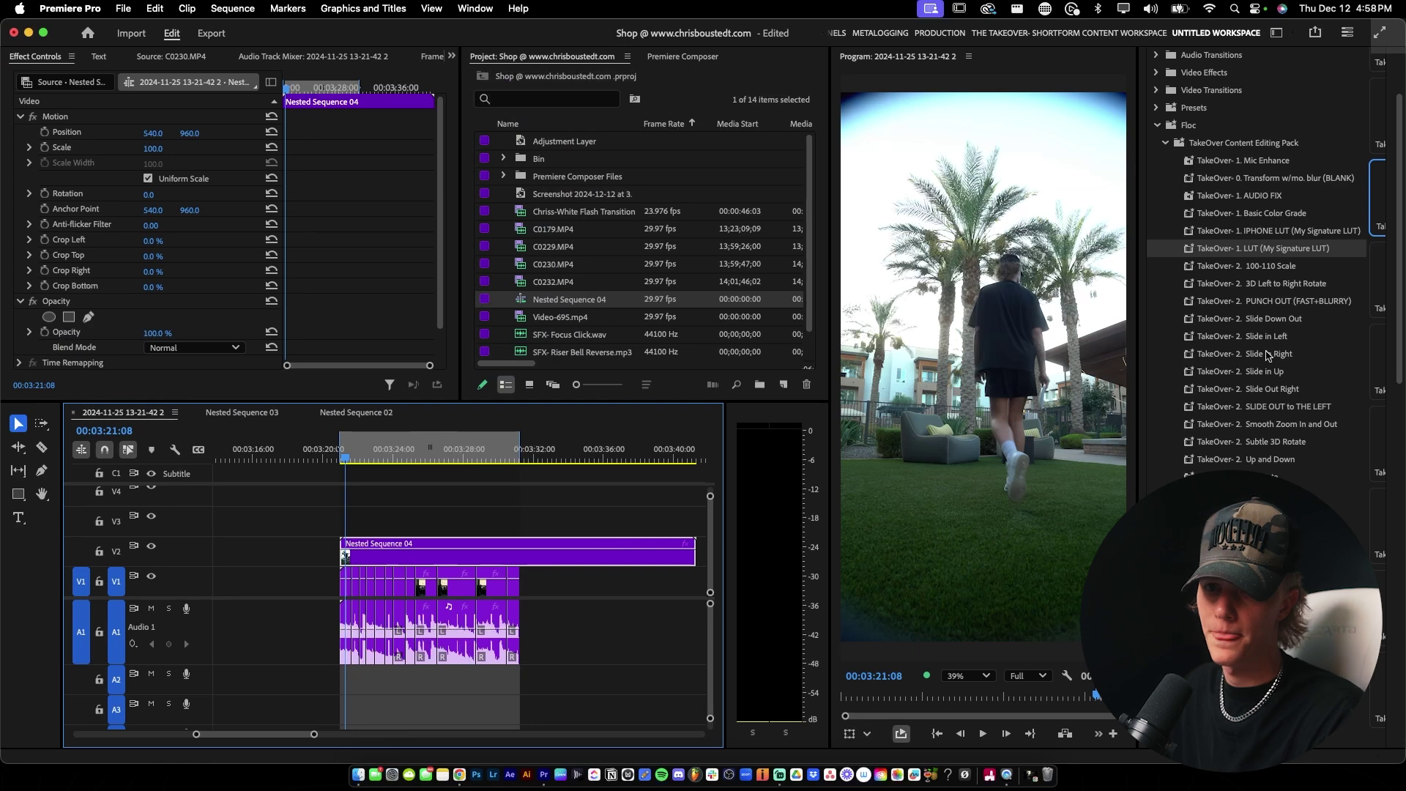
drag(1283, 245, 575, 494)
Place a later piece of the nested footage directly after the first V2 piece so it covers the reel's second shot
drag(450, 556, 451, 556)
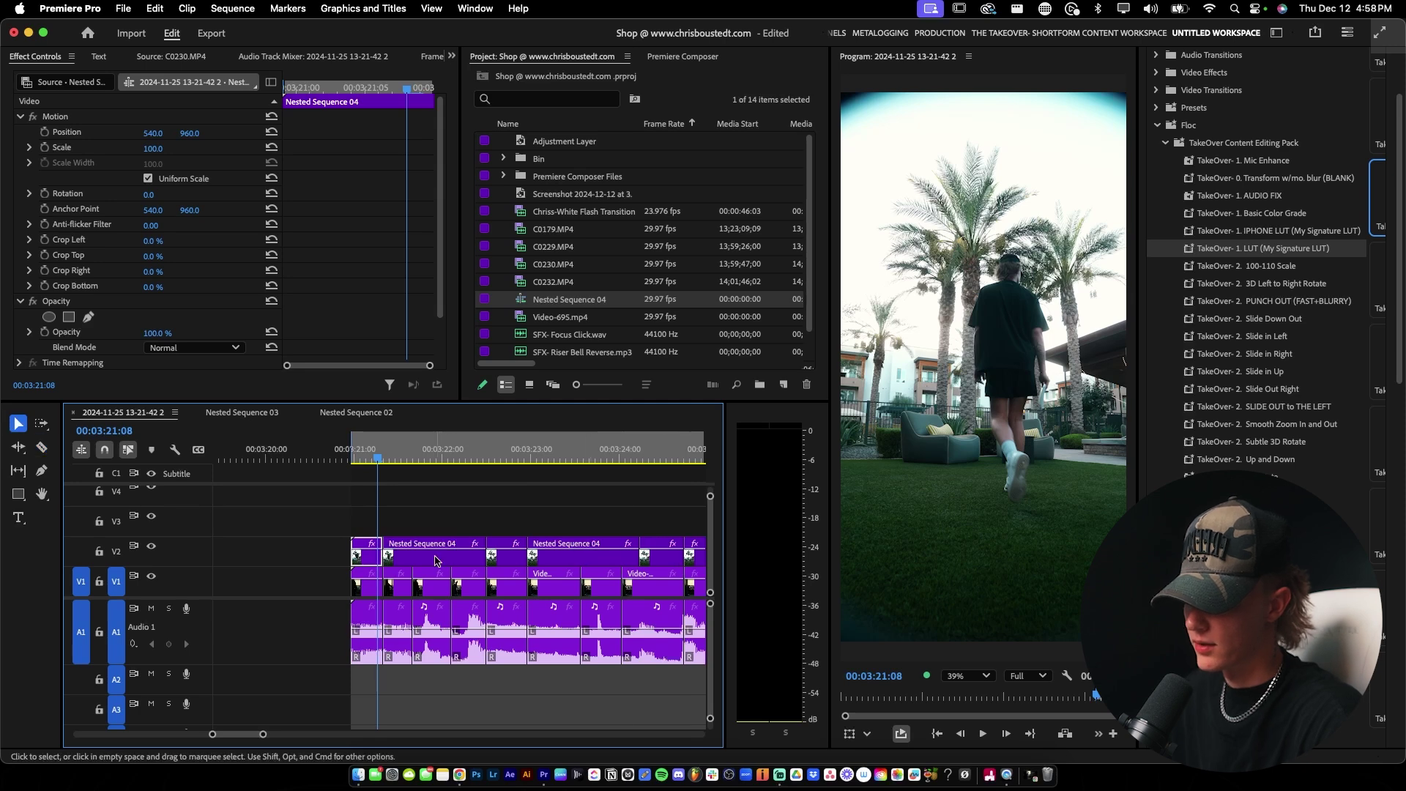
drag(491, 556, 414, 556)
scroll(413, 556, down, 3)
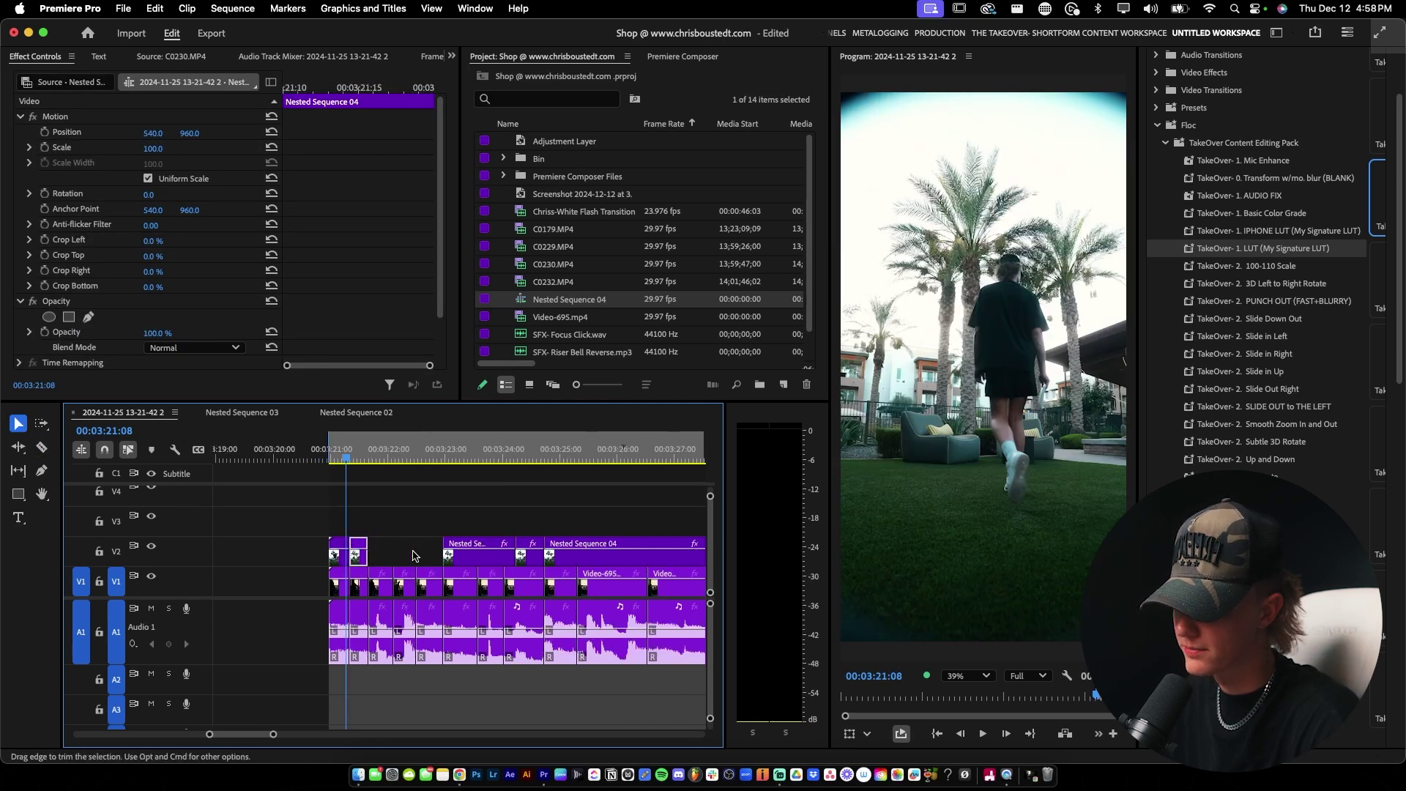
Split the nested footage on V2, delete the unwanted parts and move the next piece over the reel's third shot
key(c)
click(499, 561)
key(v)
click(475, 559)
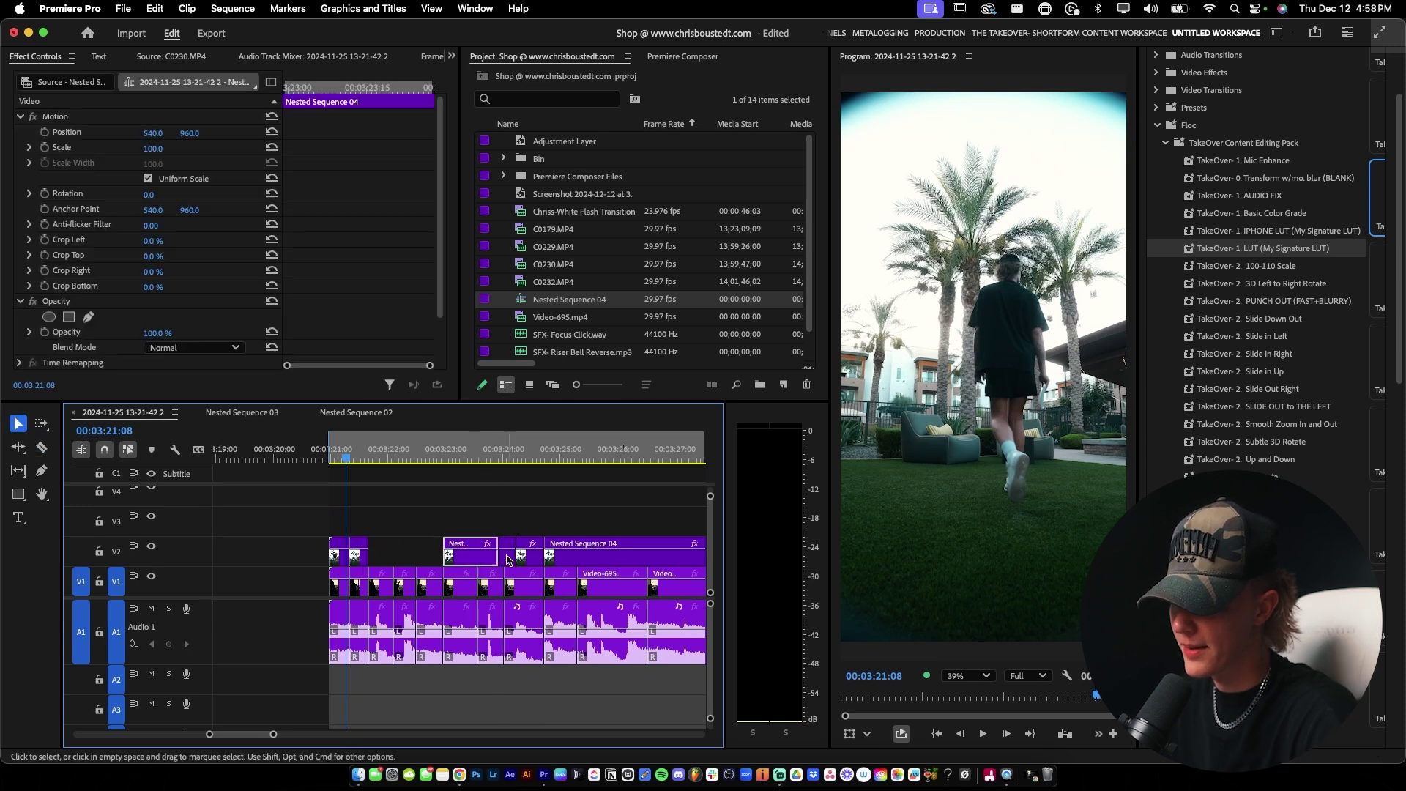
key(Delete)
drag(507, 558, 408, 557)
click(529, 558)
key(Delete)
Split the remaining V2 footage, delete its first part and move the rest to start at the reel's fifth shot
key(c)
click(664, 558)
key(v)
click(622, 559)
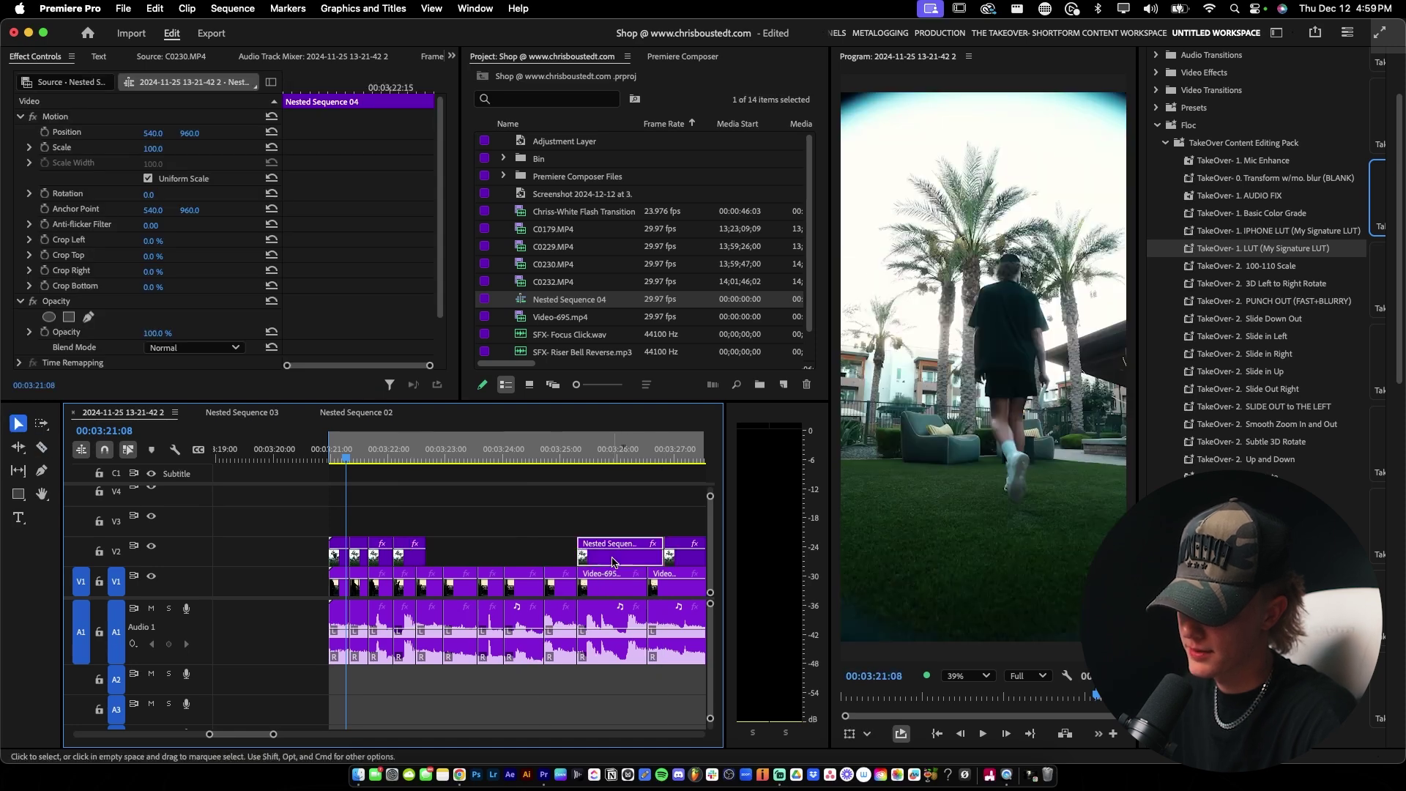
key(Delete)
drag(684, 560, 418, 550)
Split the V2 footage again, remove the middle part and move the rest to start at the reel's sixth shot
key(c)
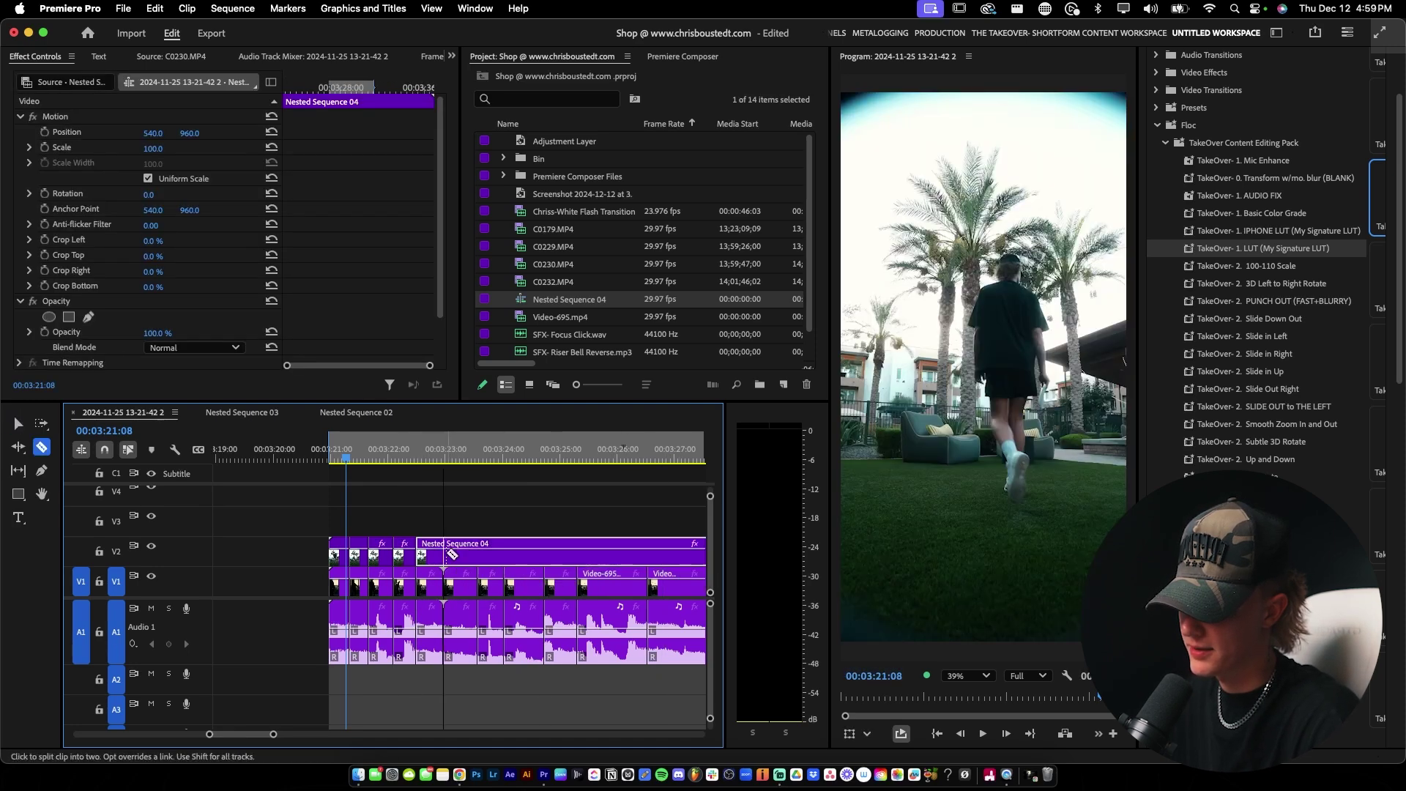
click(615, 559)
key(v)
click(553, 560)
key(Delete)
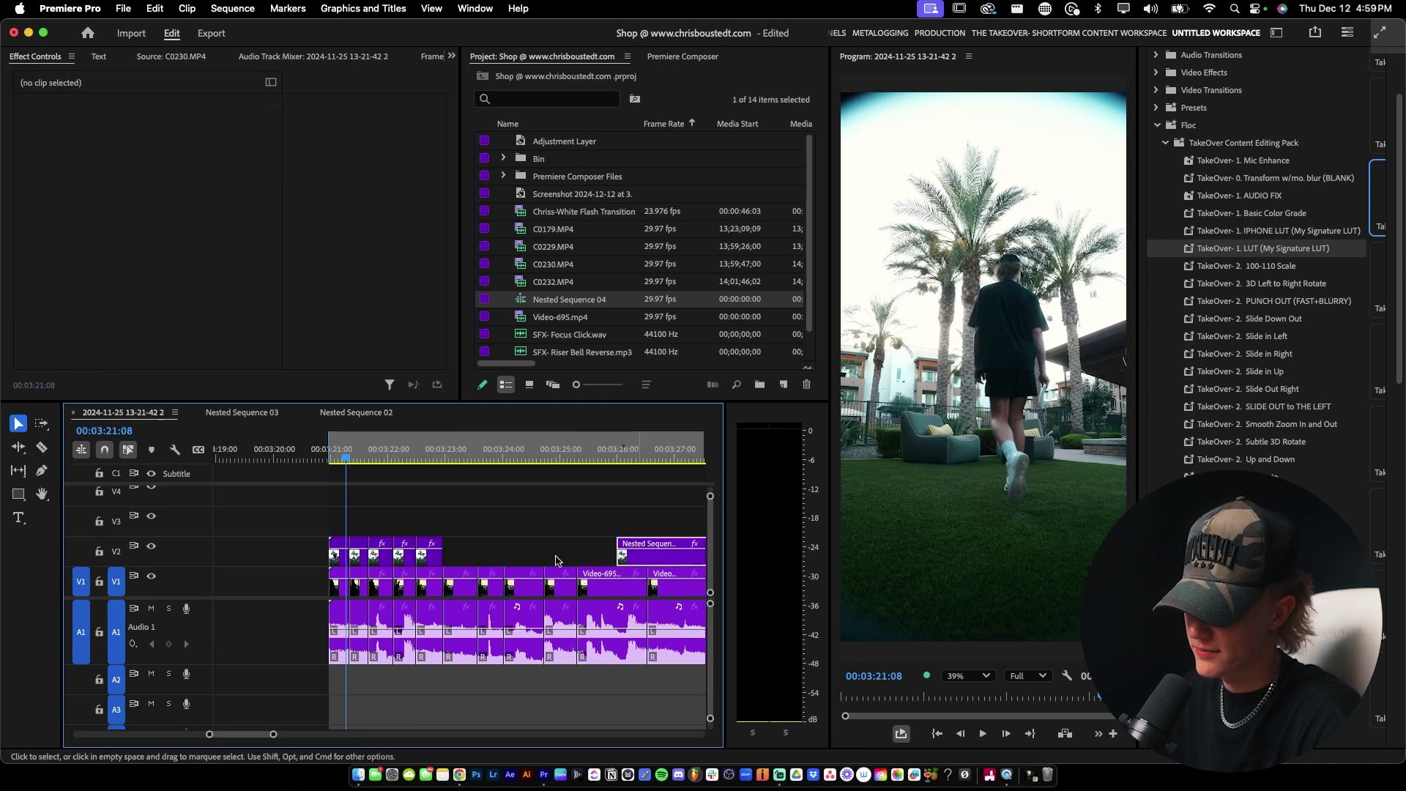
drag(649, 561, 476, 563)
Split the V2 footage at the next two reel cuts and remove the excess beyond the reel's end
key(c)
click(478, 556)
click(503, 556)
key(v)
scroll(396, 537, down, 2)
scroll(407, 536, right, 2)
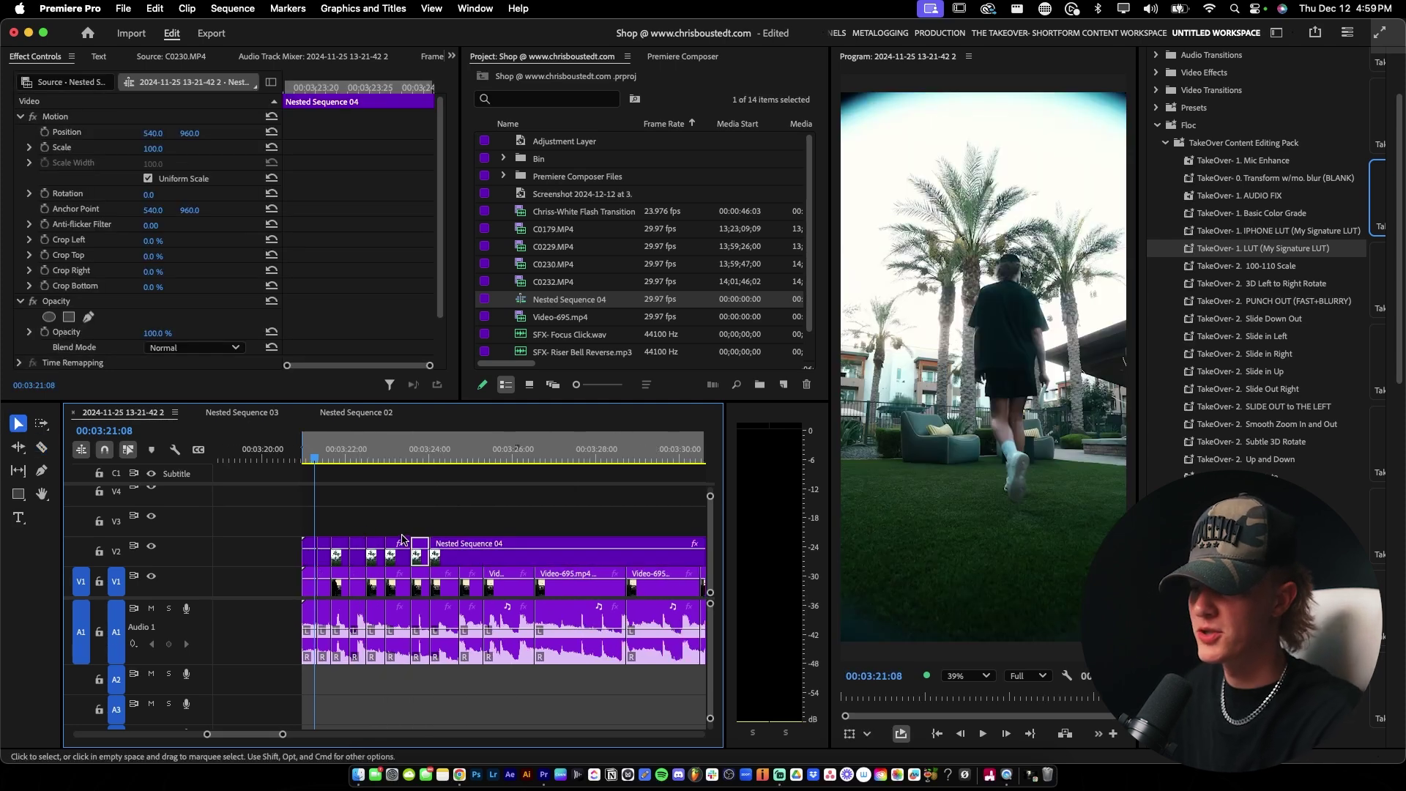
key(minus)
key(c)
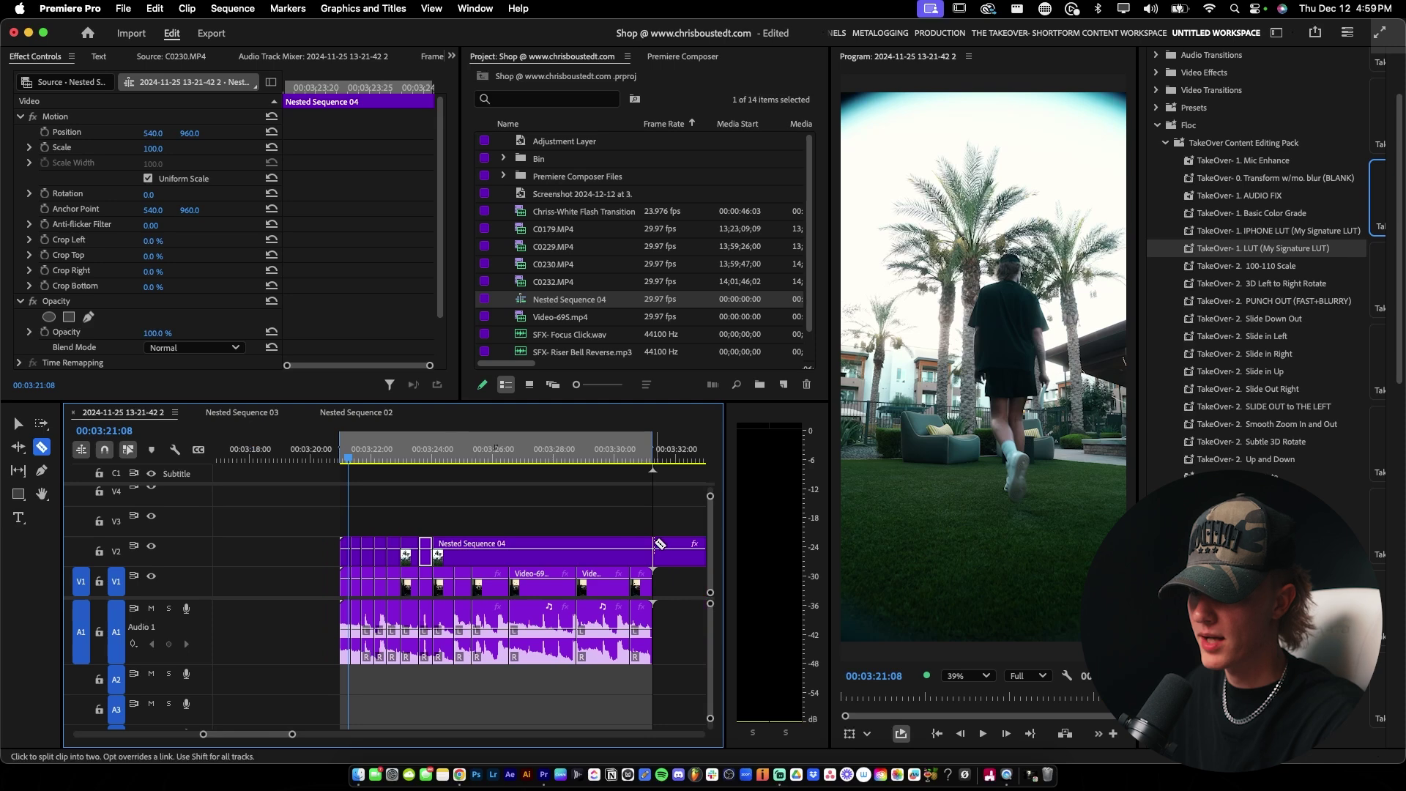
key(Delete)
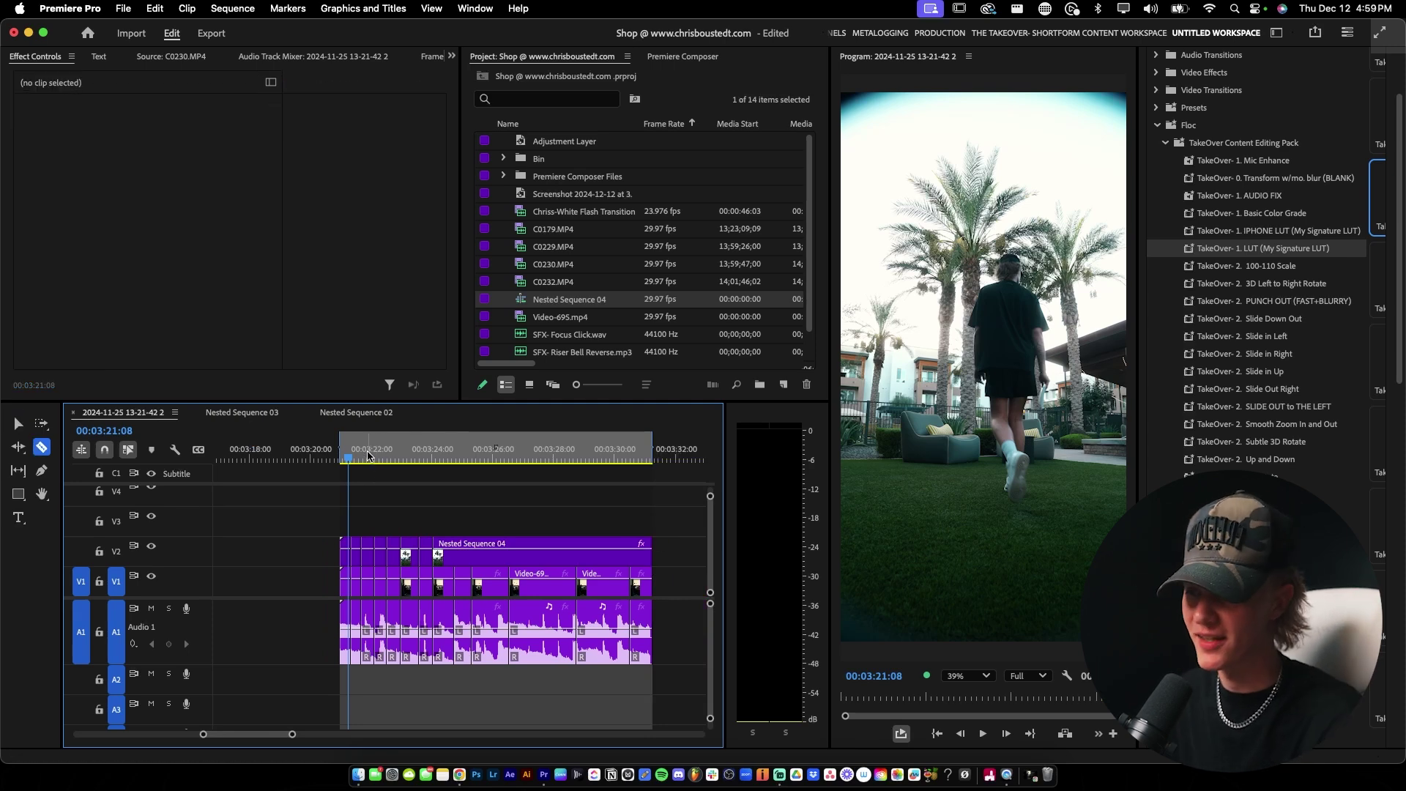
Play the opening with the new footage, hide track V2 and play the original reel's opening for comparison
key(space)
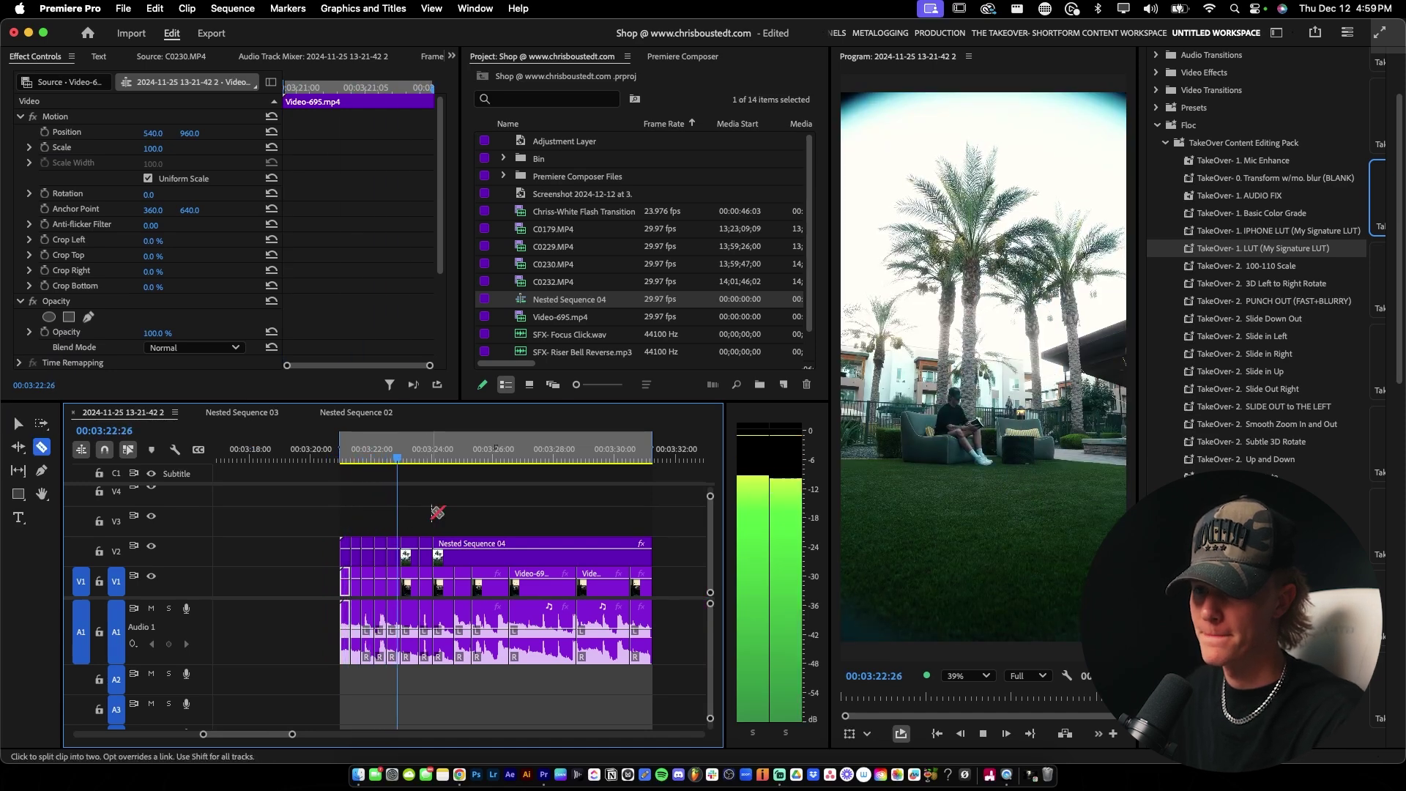
key(space)
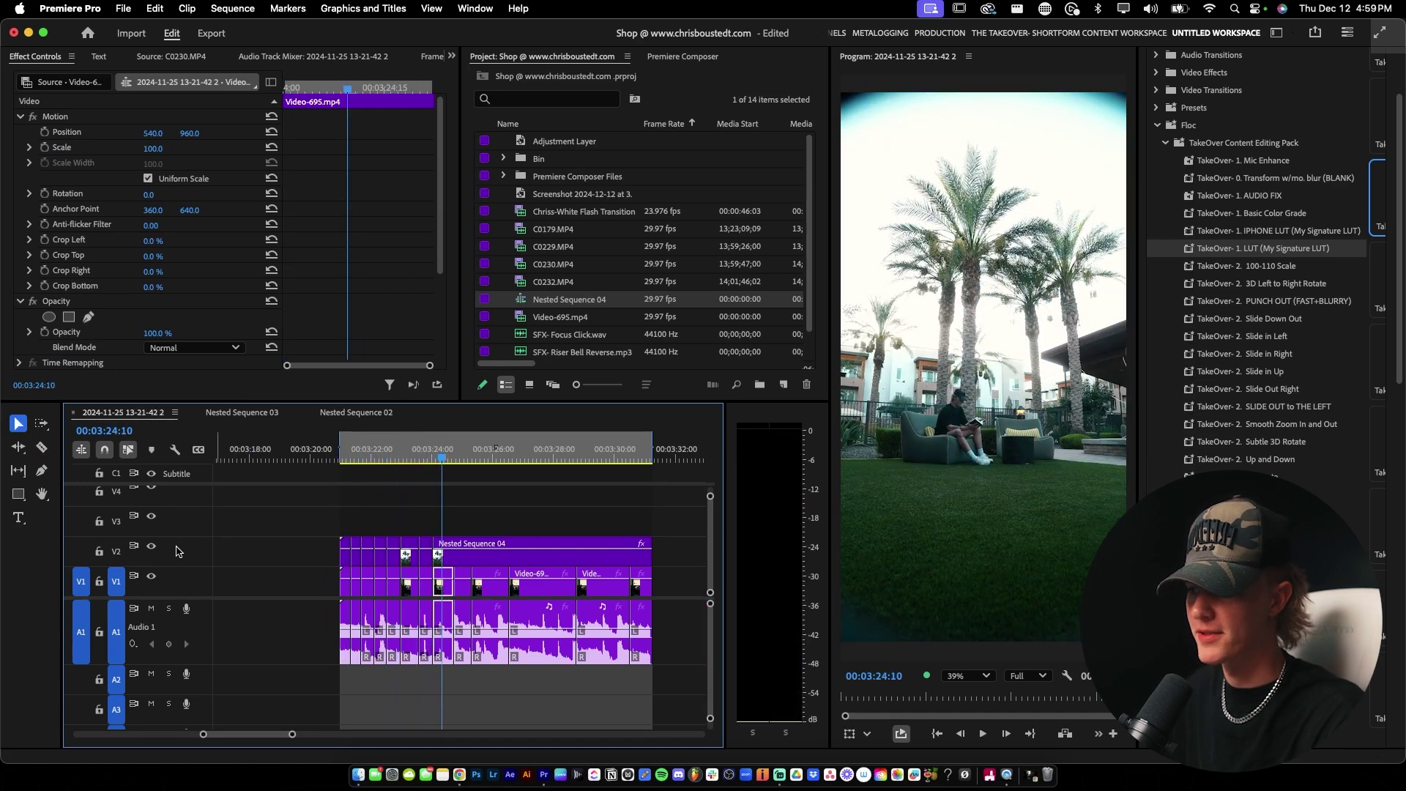
drag(380, 451, 337, 451)
key(space)
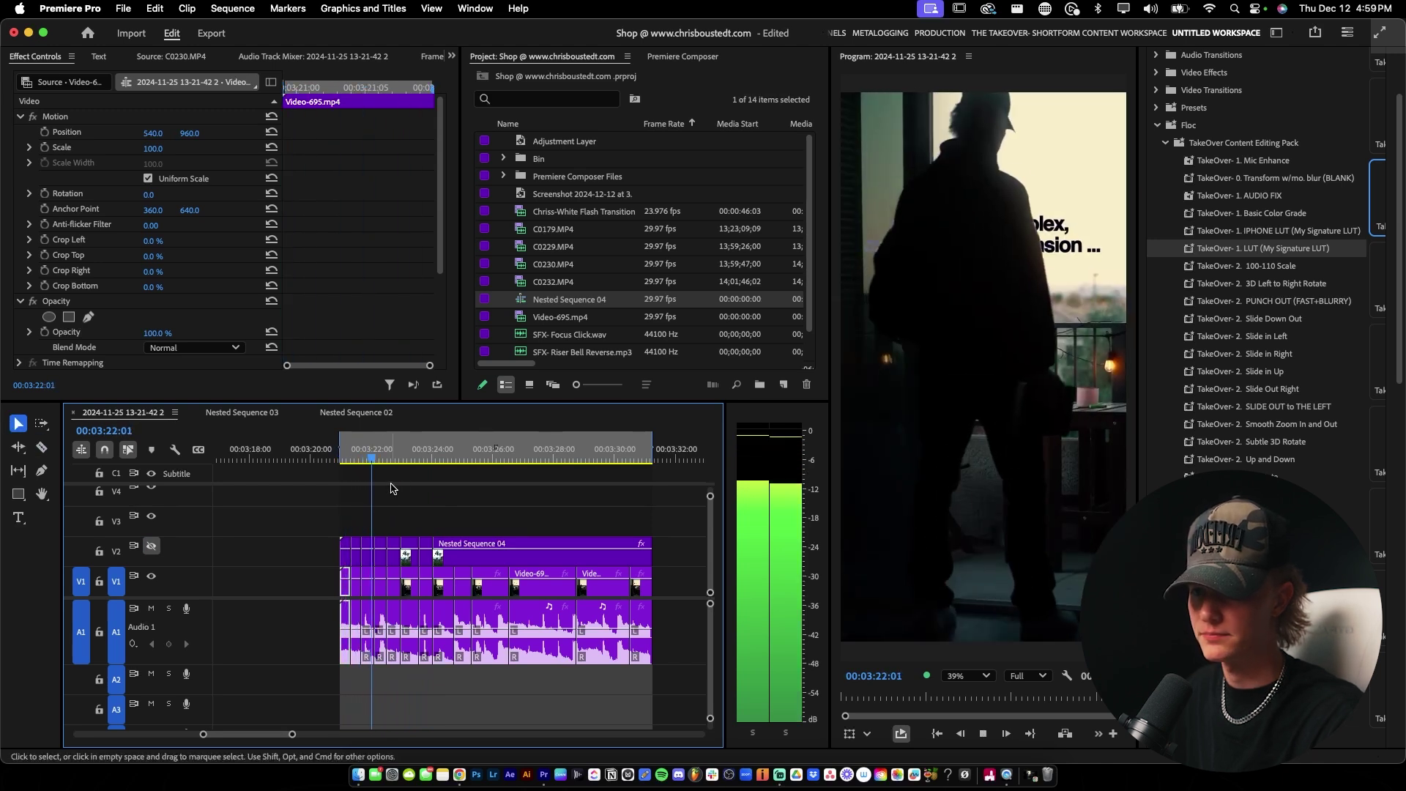
key(space)
Add a horizontal guide at 50 percent from the top and move it up between the two lines of the reel's caption
click(1057, 232)
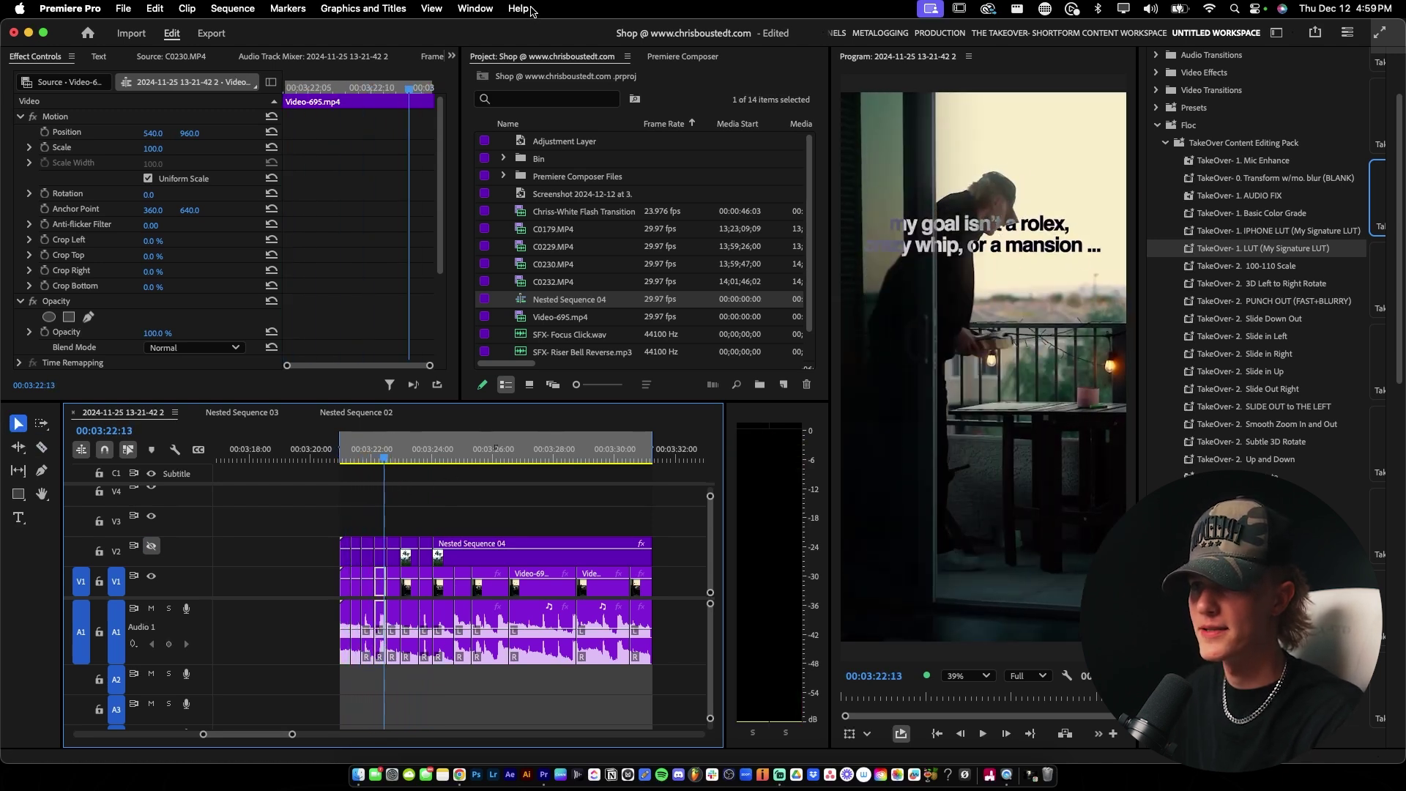
click(438, 14)
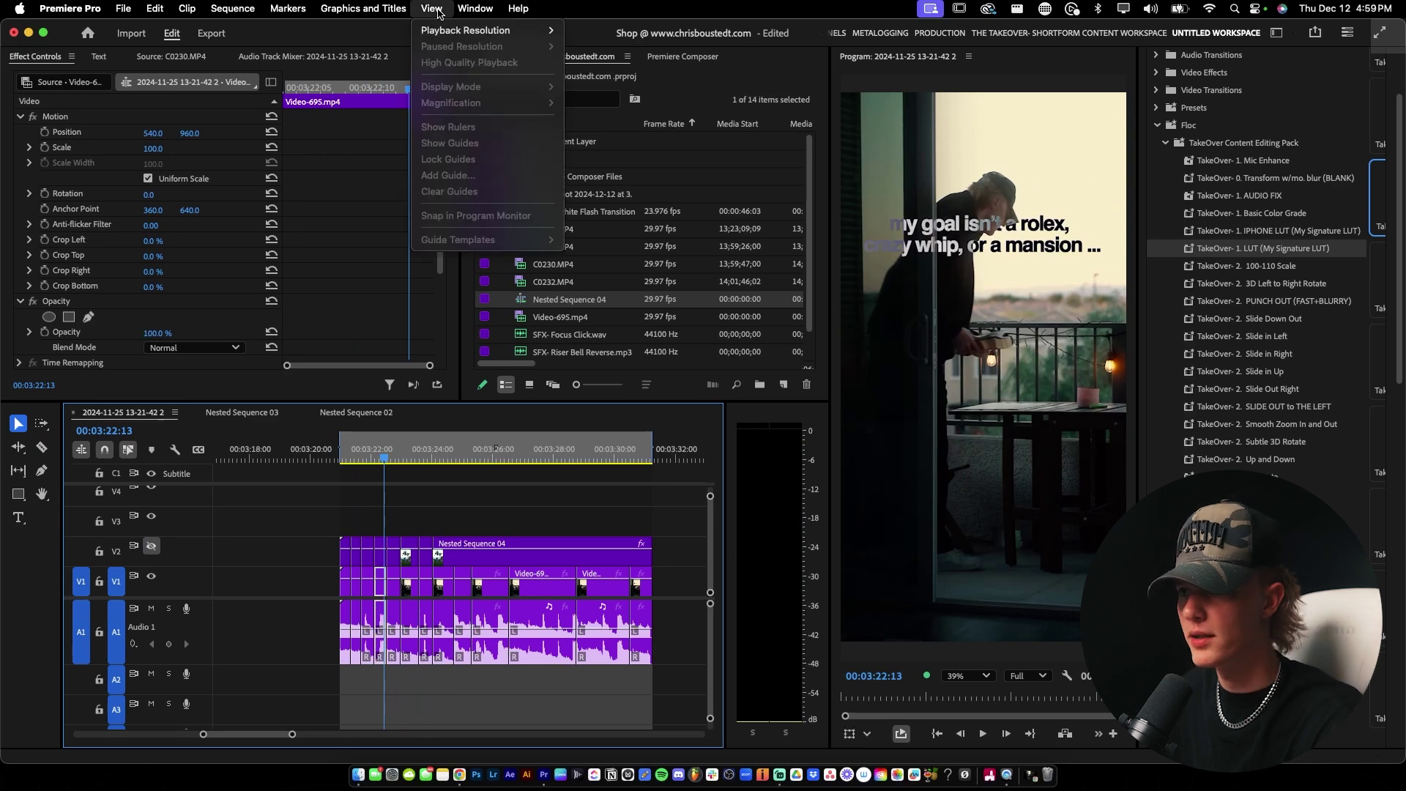
click(985, 82)
click(424, 8)
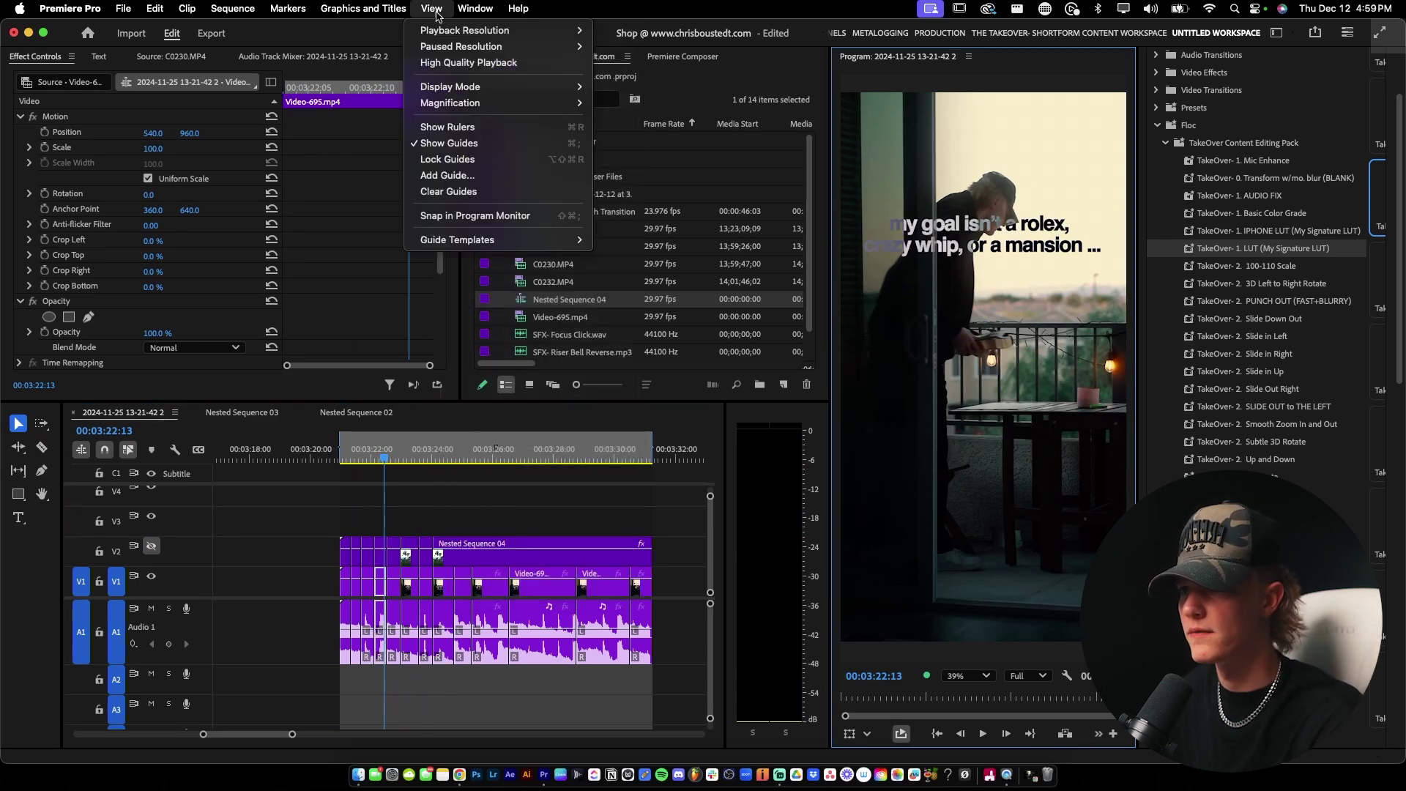
click(457, 174)
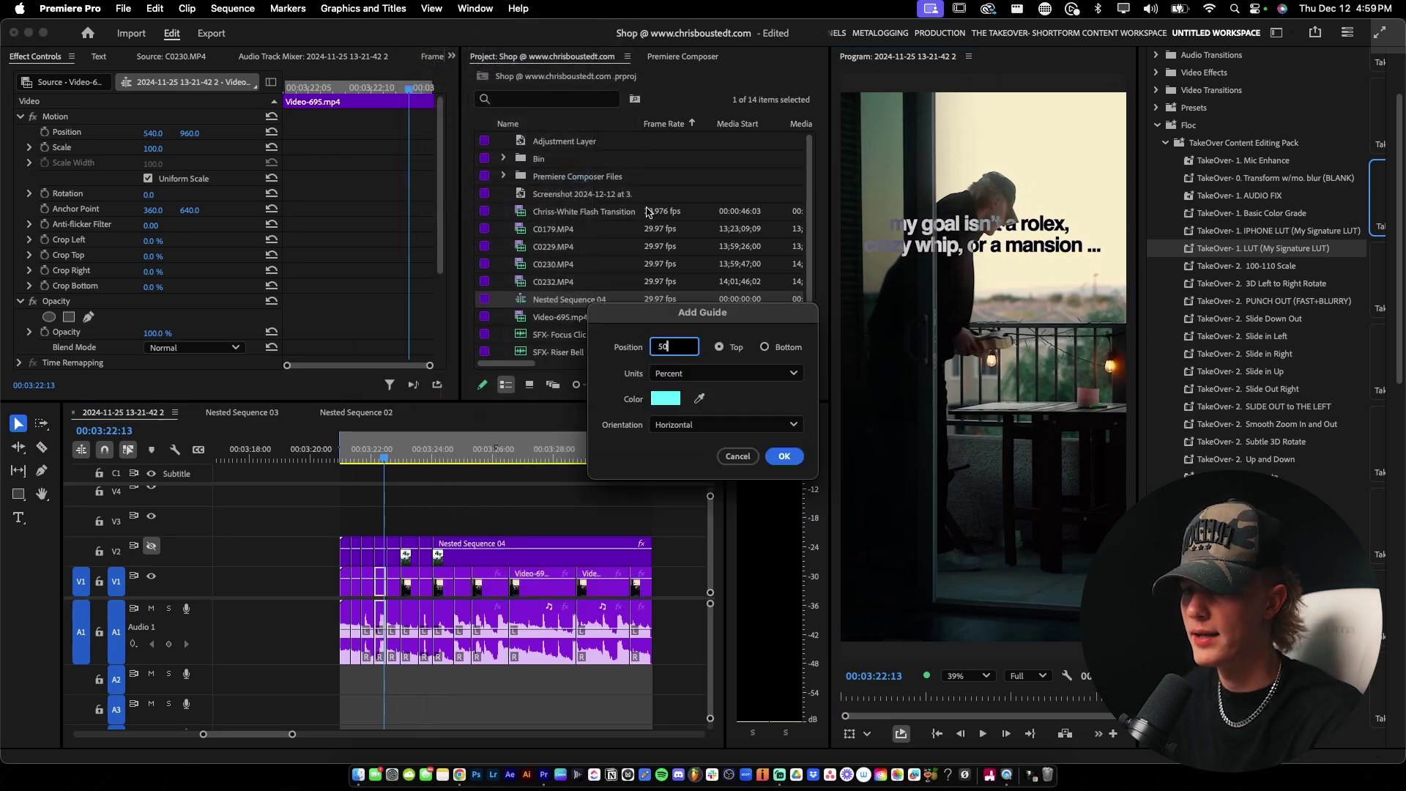
click(781, 460)
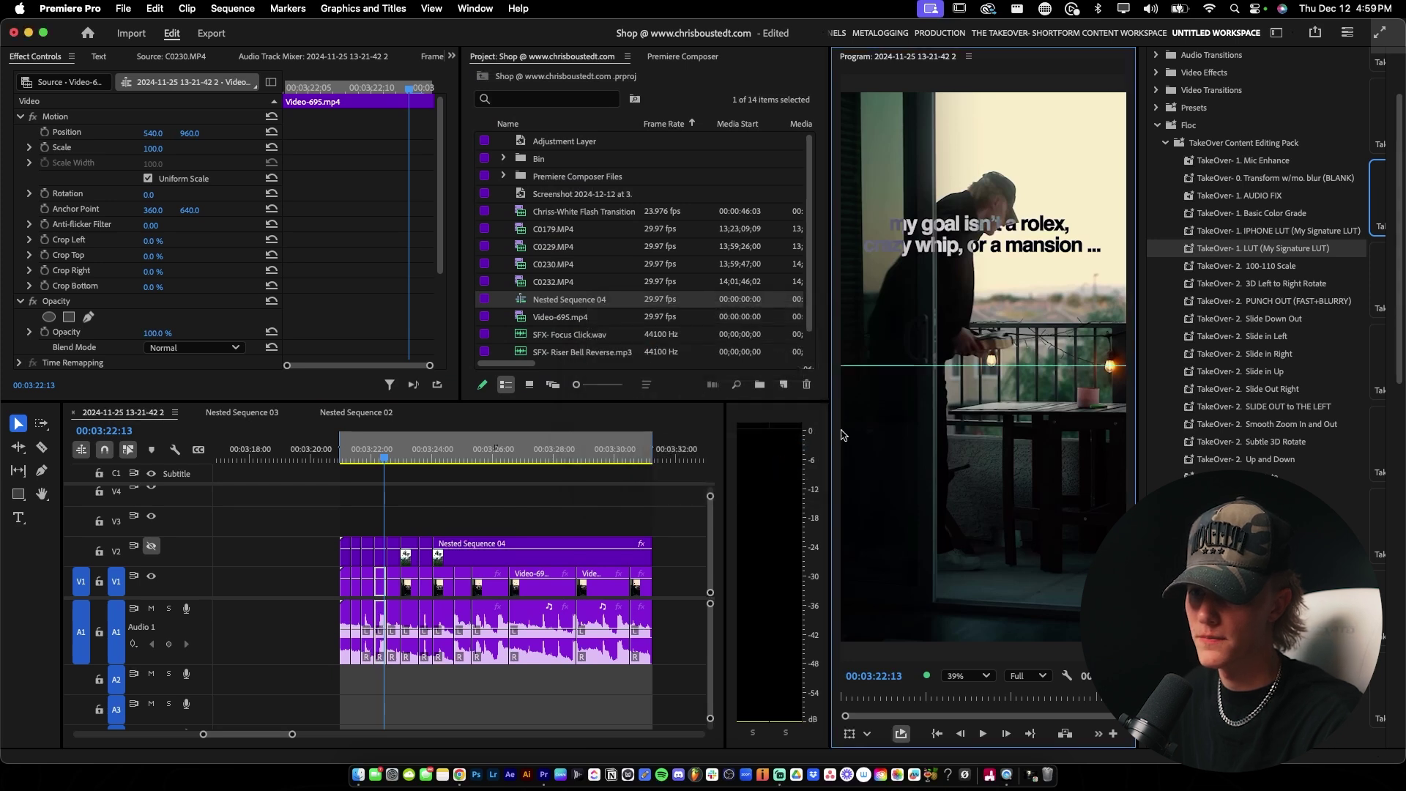
drag(993, 366, 990, 237)
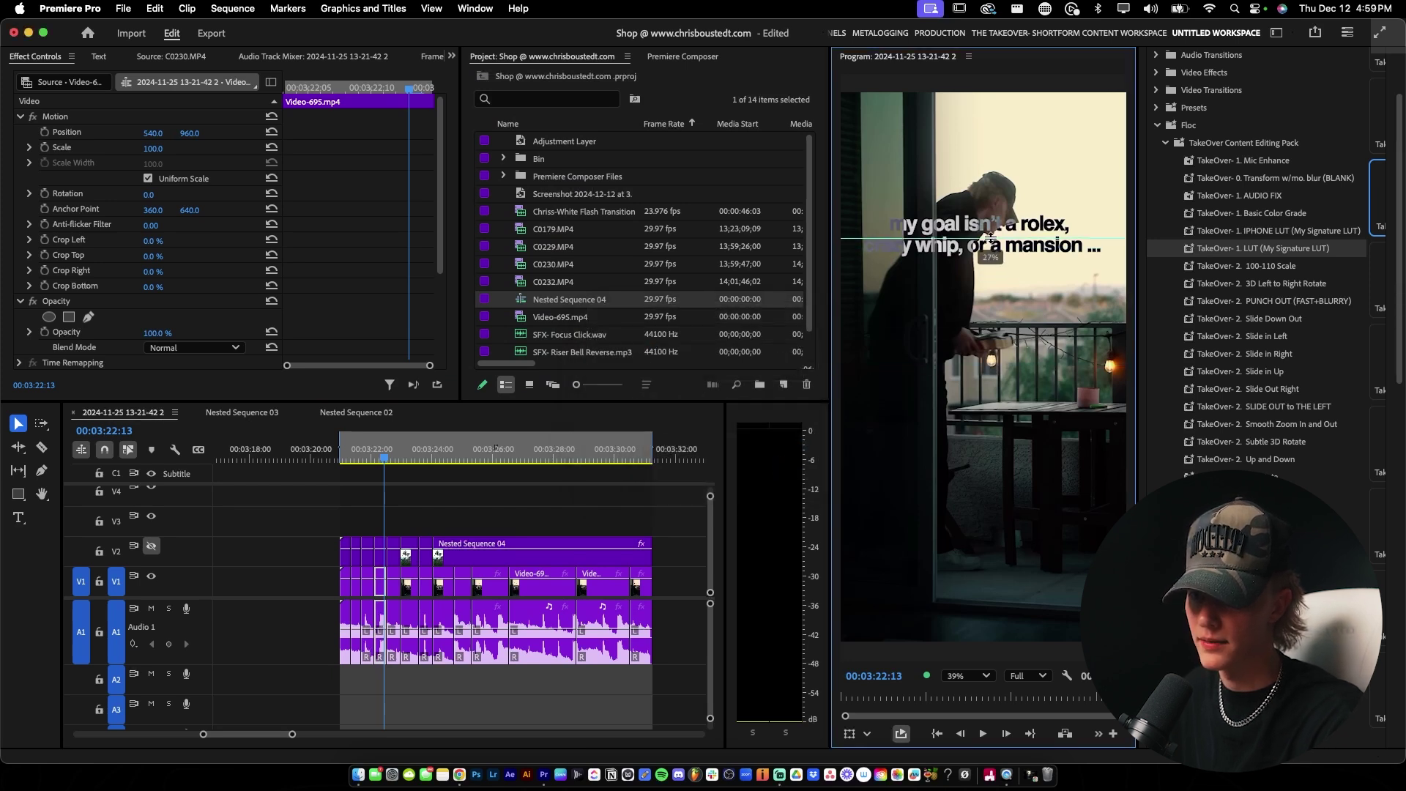
Play the reel from its start to 00:03:22:20 and add the text "this is a tutorial" over the original caption
click(470, 529)
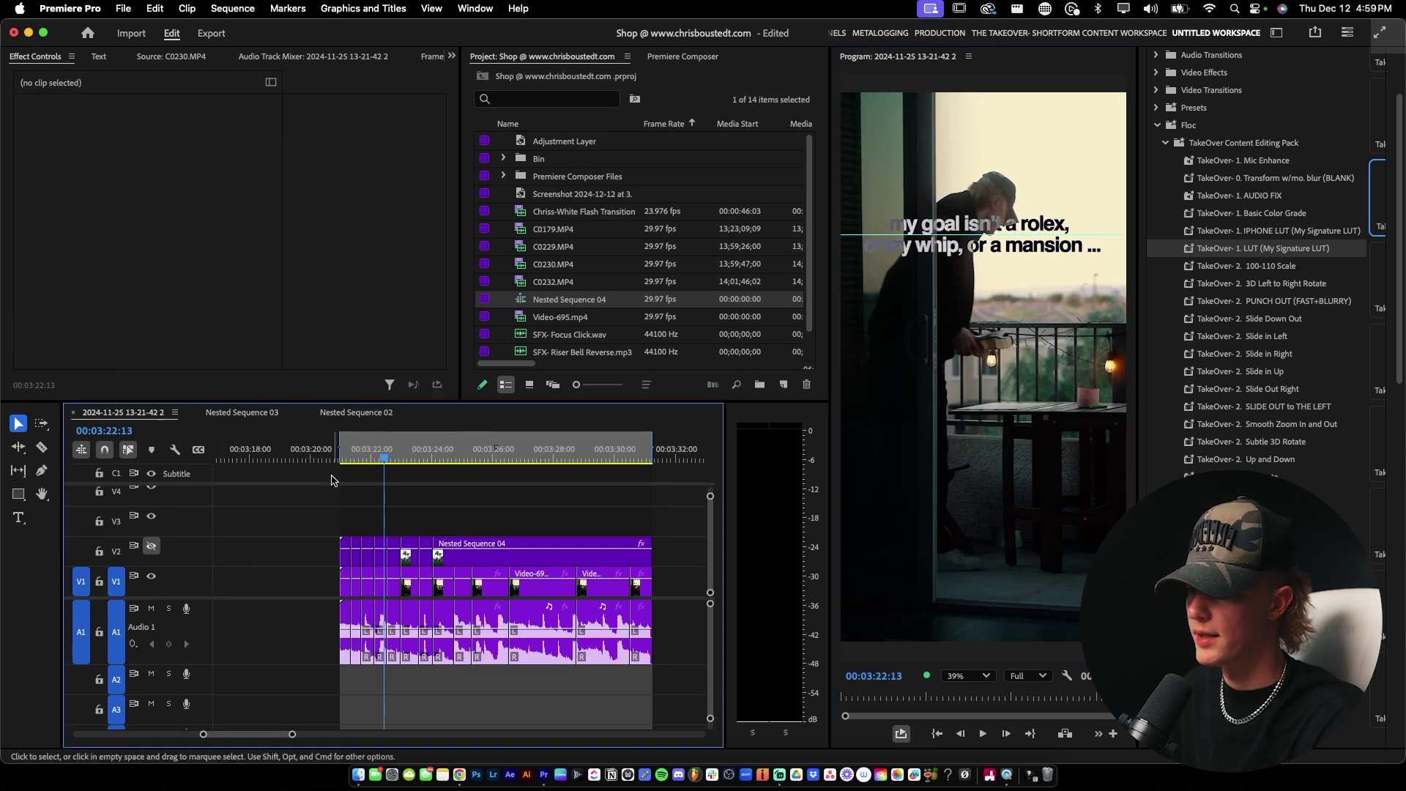
drag(345, 455, 338, 457)
key(space)
key(c)
key(v)
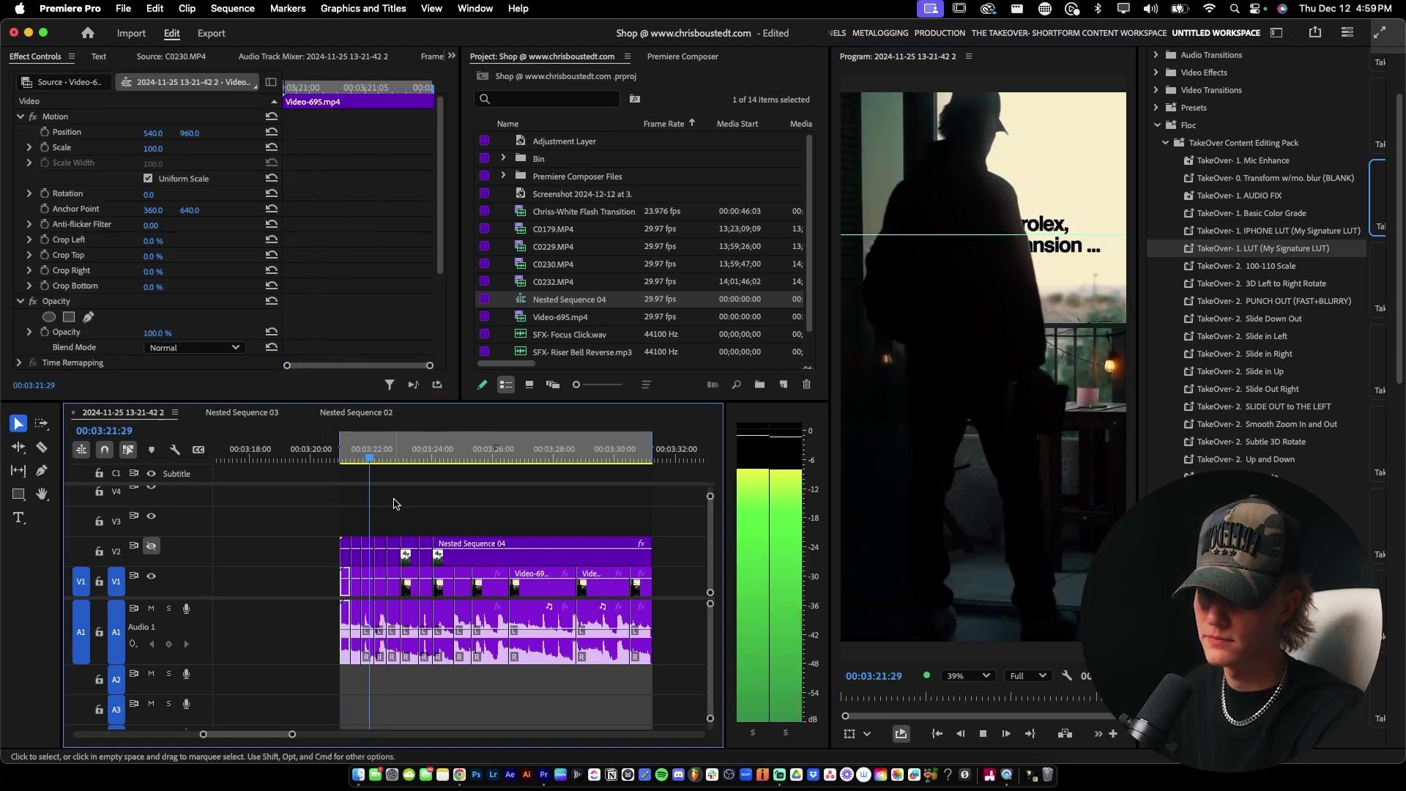
key(space)
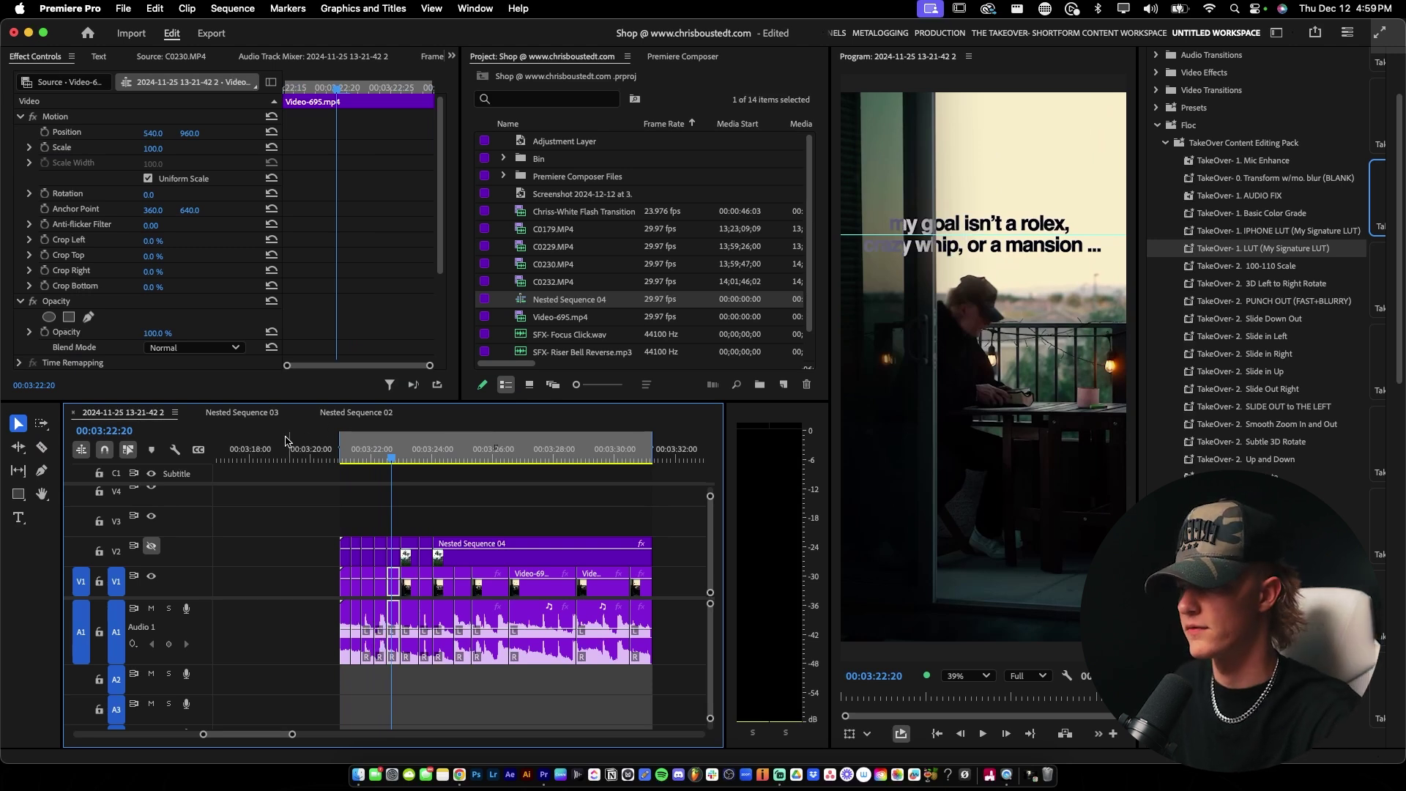
click(19, 517)
click(895, 221)
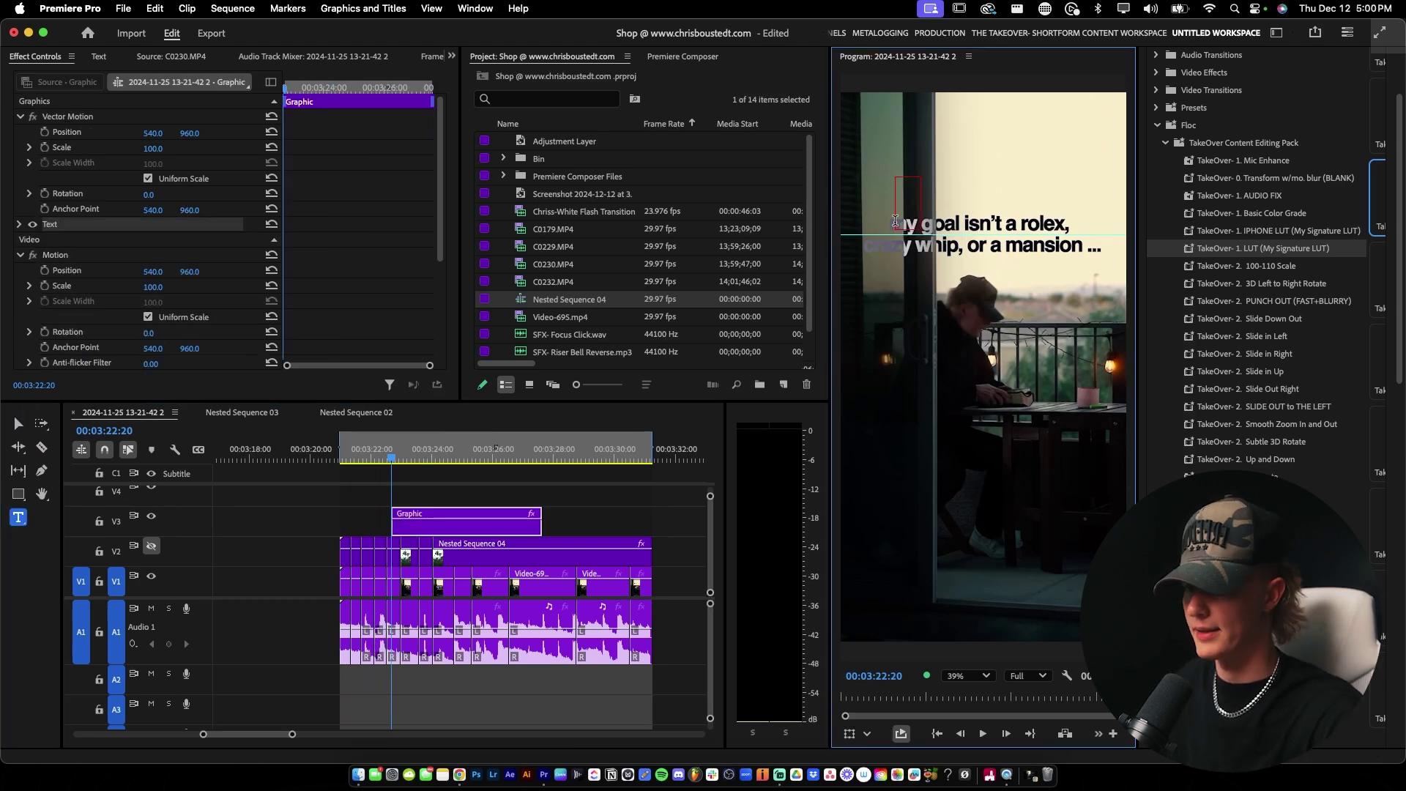
text(this is a)
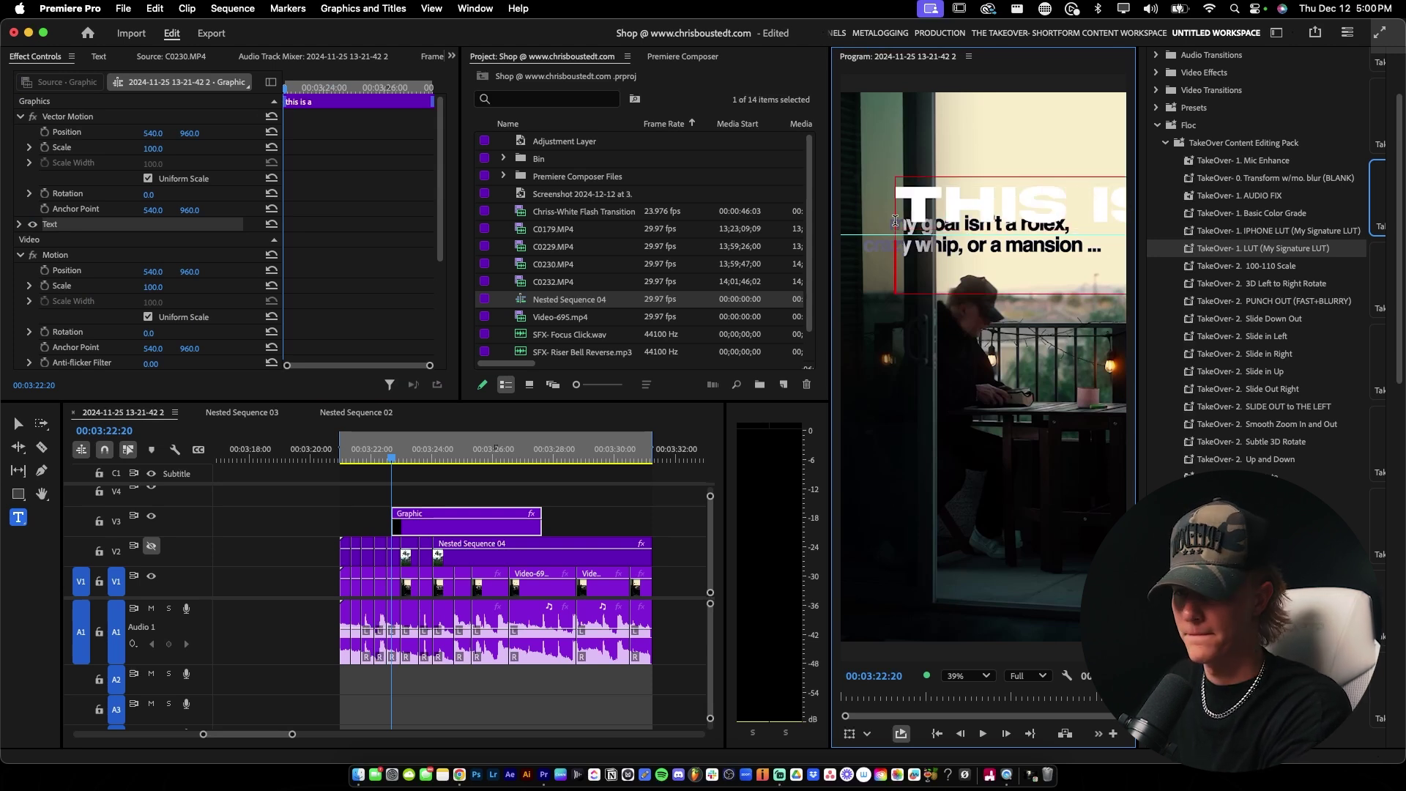
text( tutorial)
Format the whole text with font size 74, centre alignment and leading -25
key(super+a)
scroll(1310, 94, up, 3)
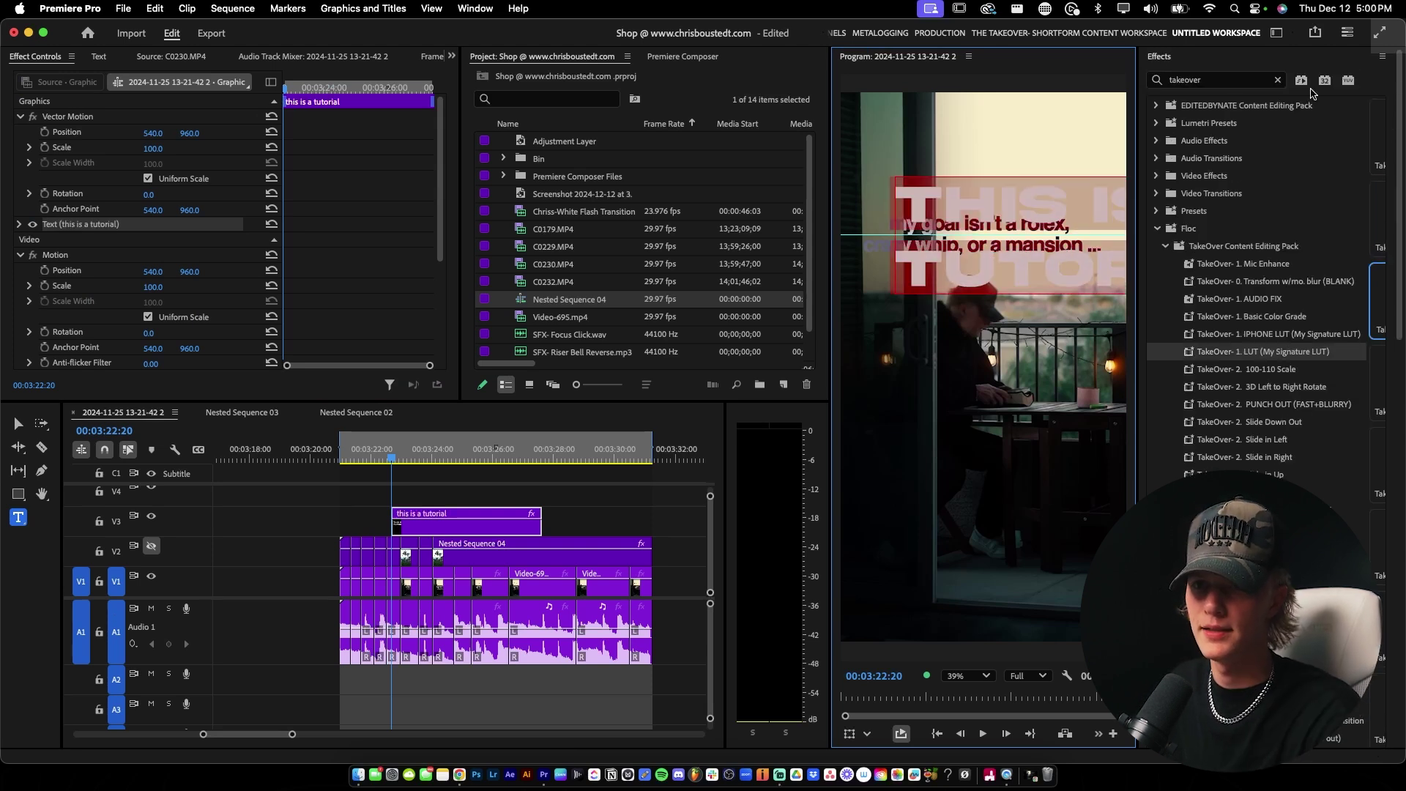
click(1186, 60)
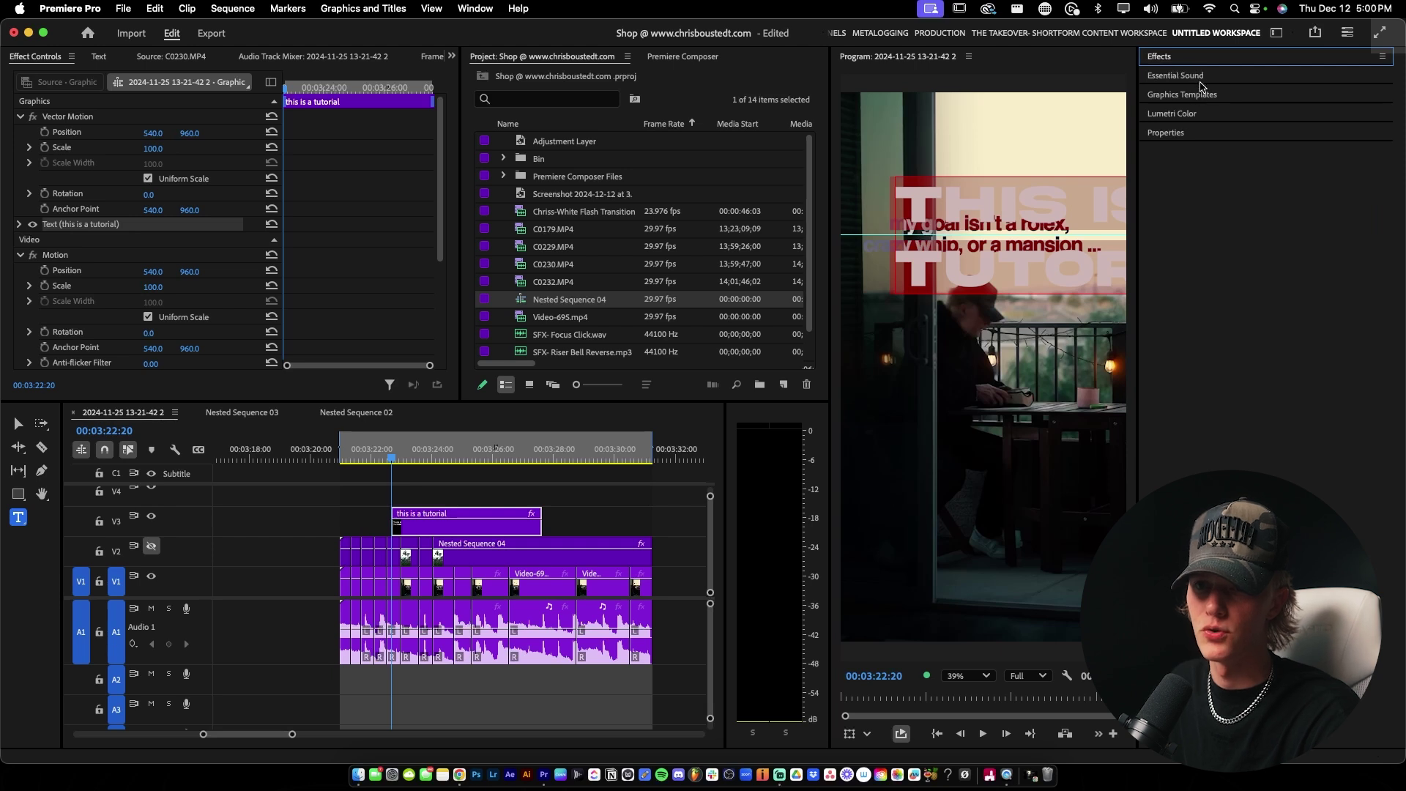
click(1201, 95)
click(1182, 134)
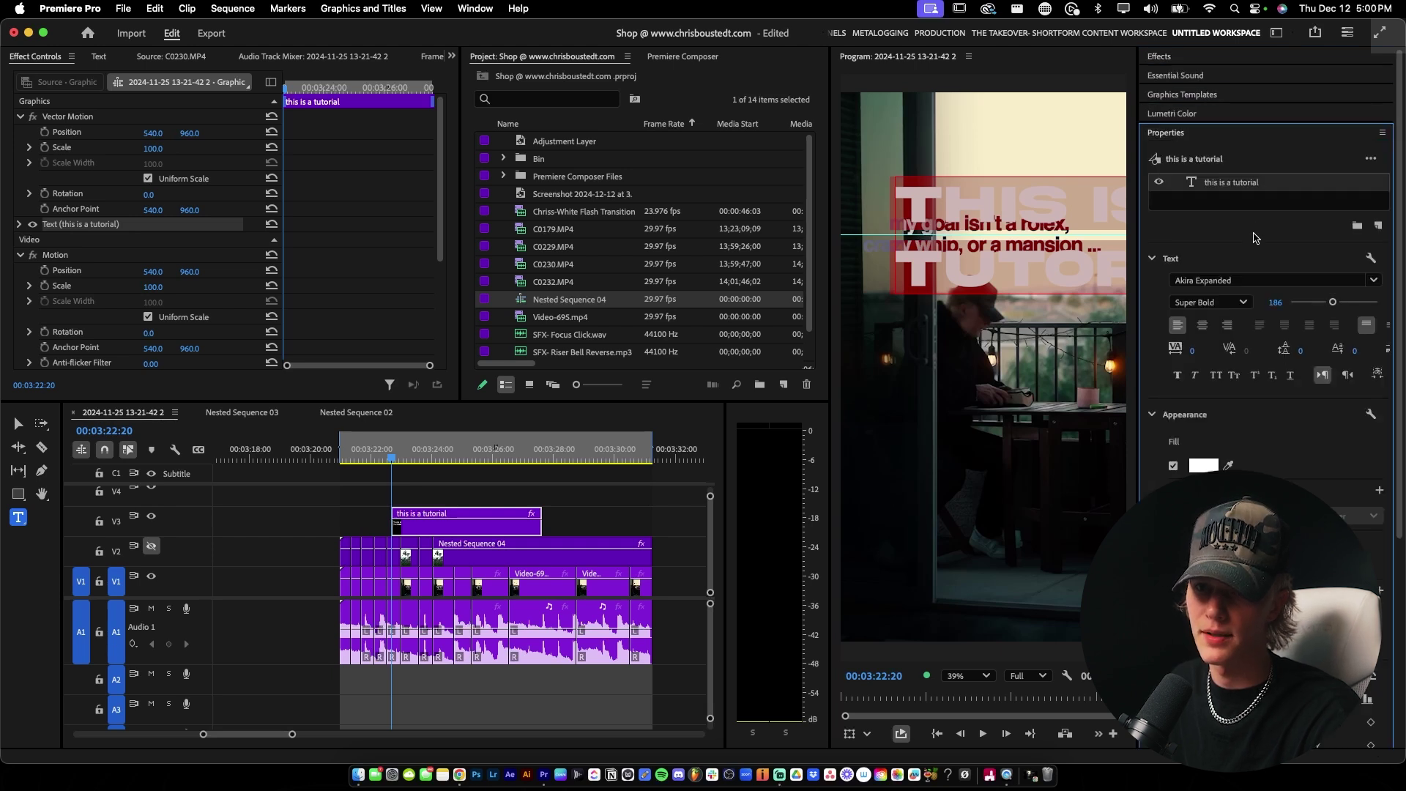
drag(1332, 302, 1304, 308)
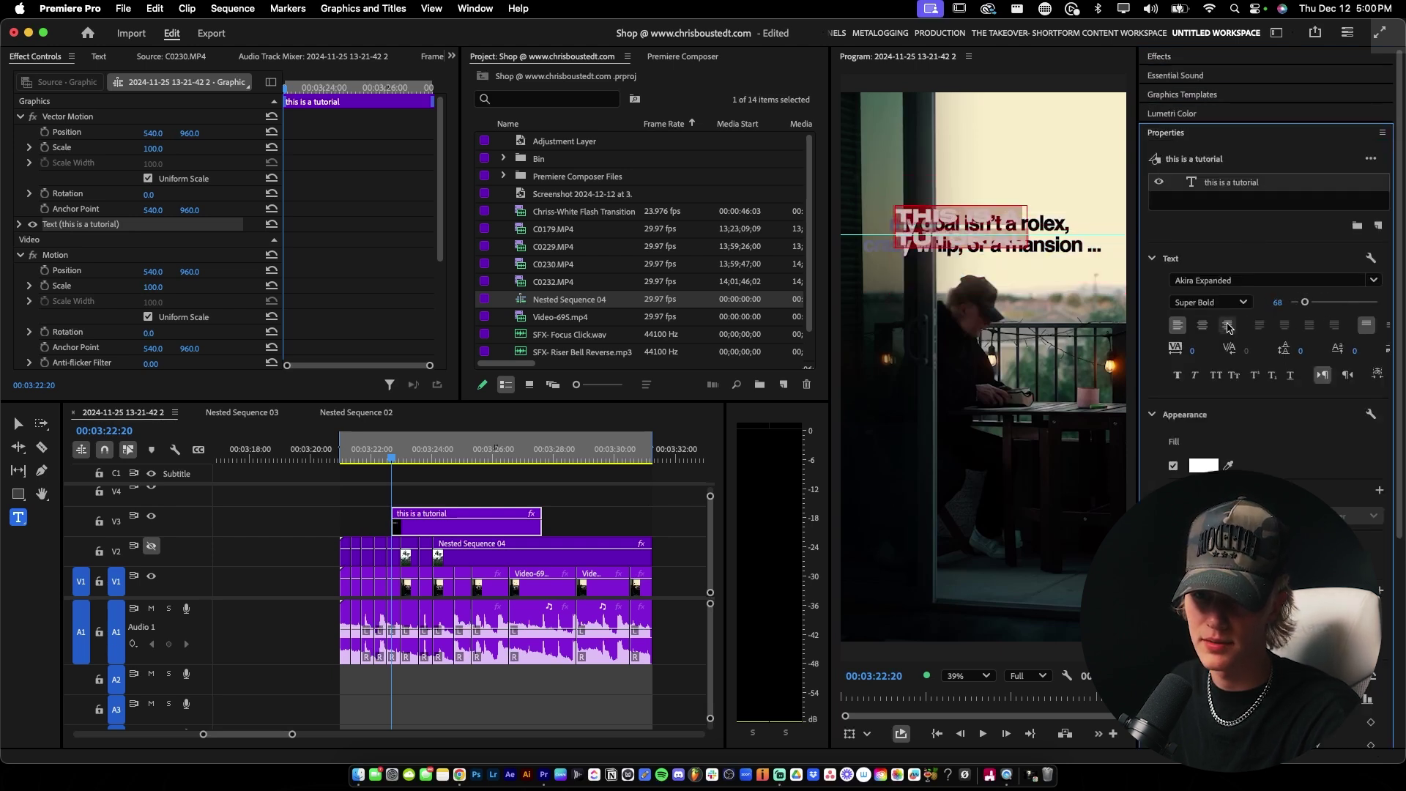
click(1202, 324)
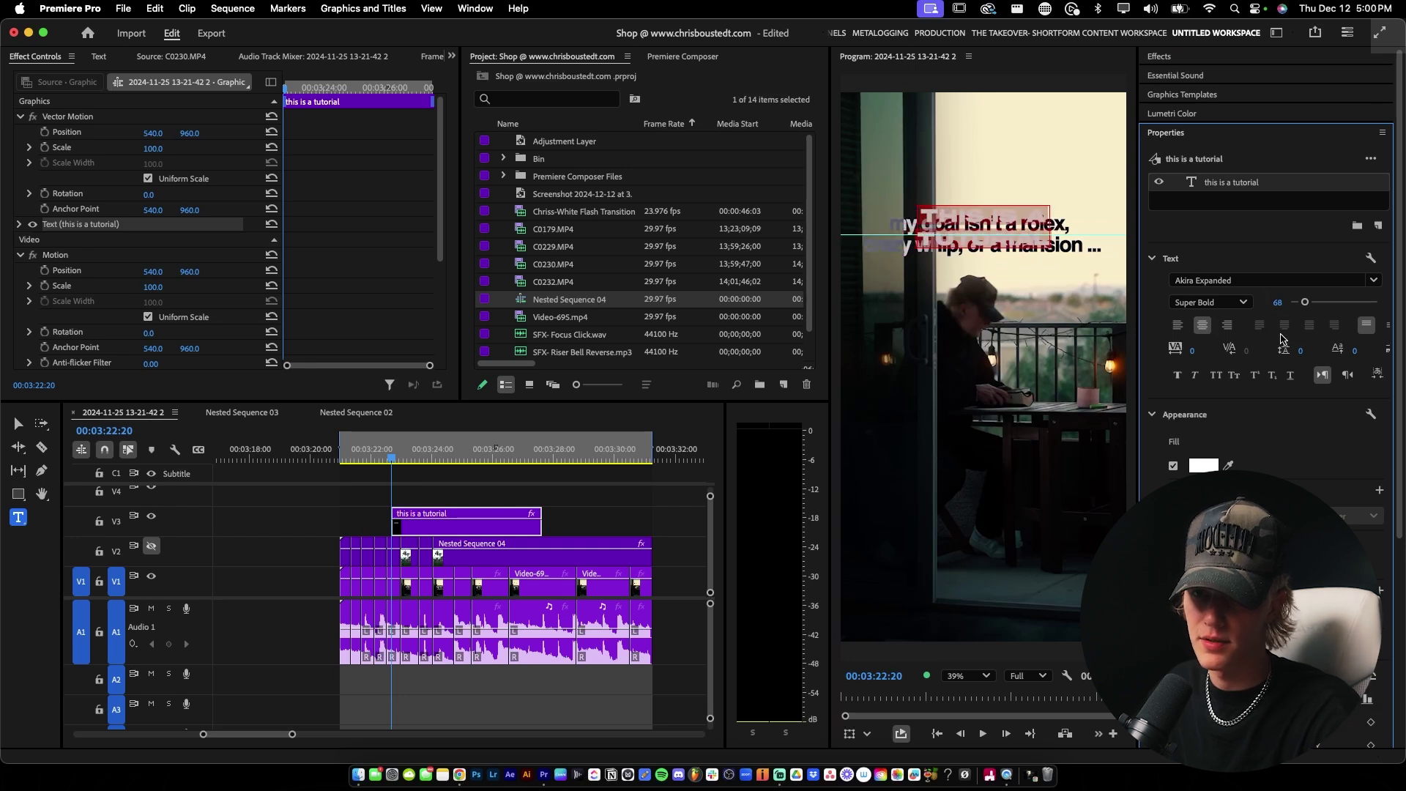
drag(1304, 308, 1307, 308)
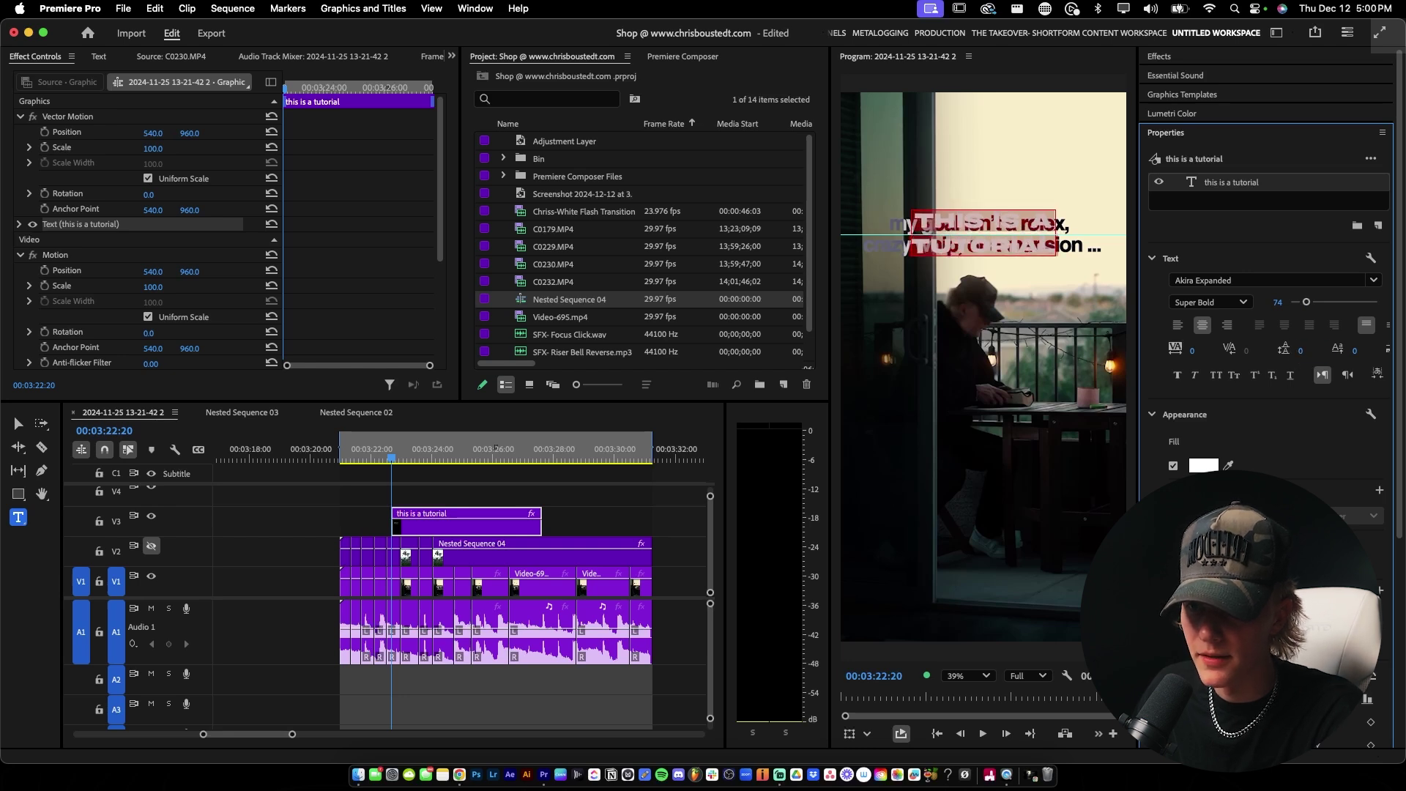
drag(1304, 351, 1285, 352)
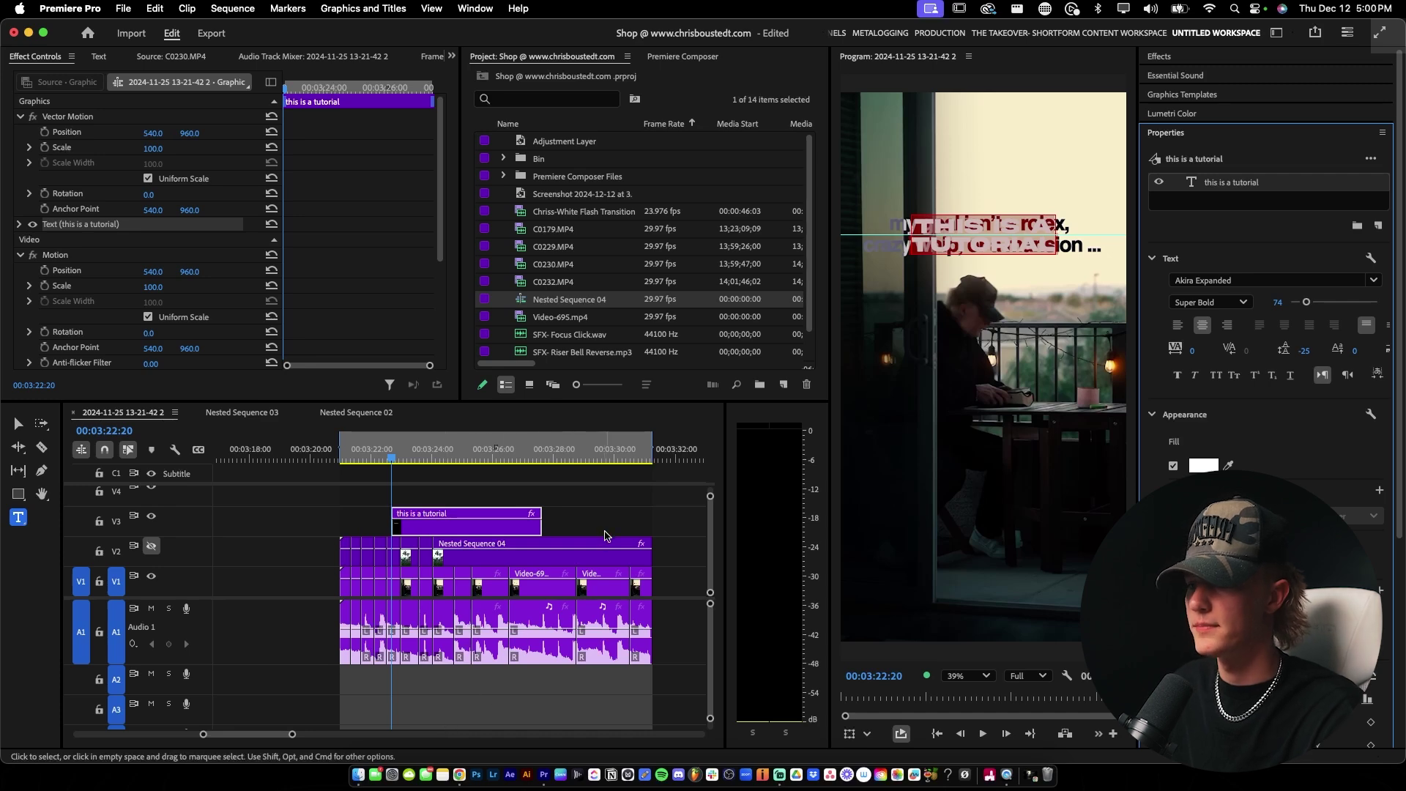
Move the text clip on V3 to the start of the reel and hide track V3
drag(459, 531, 283, 524)
click(151, 515)
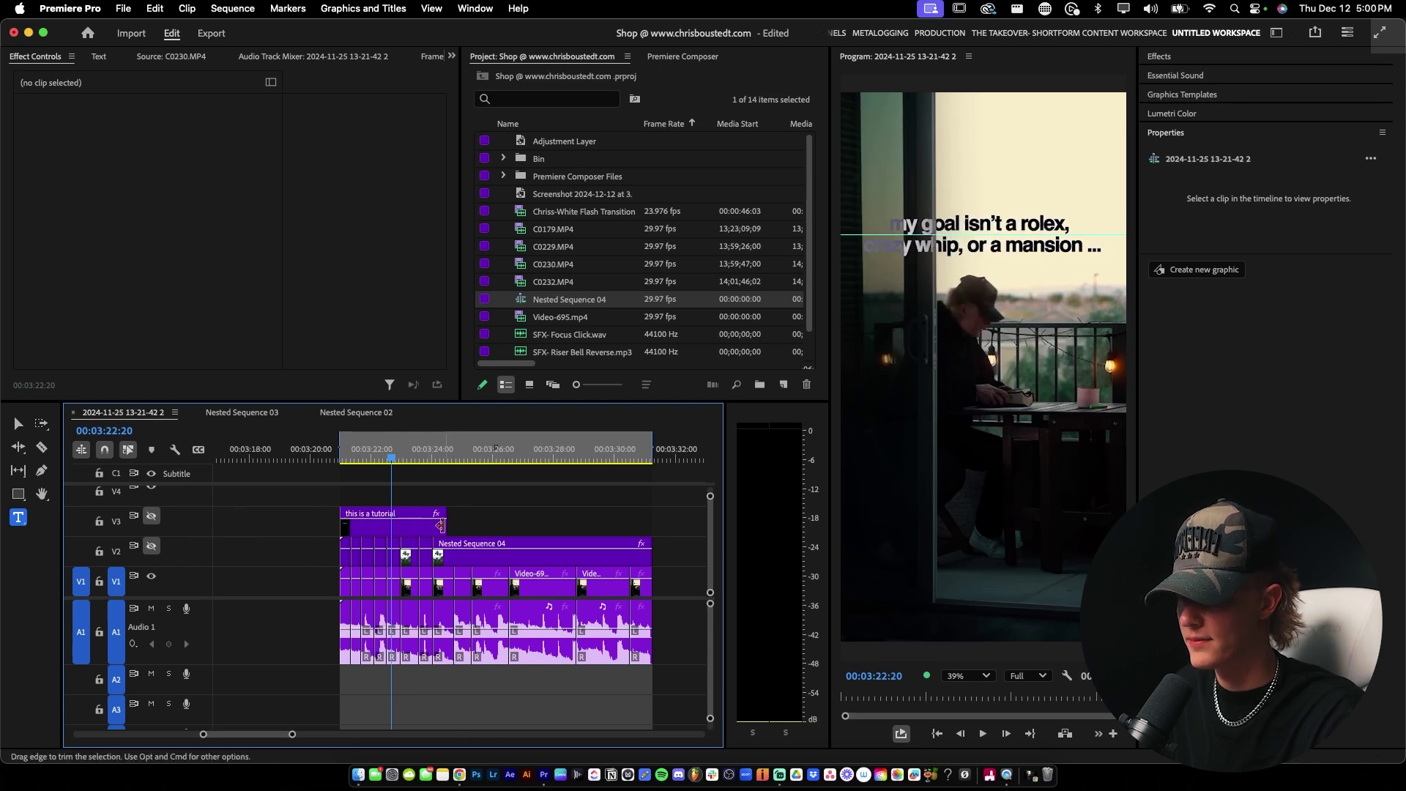
Extend the end of the "this is a tutorial" text clip on V3 to 00:03:26:22
drag(446, 462, 516, 465)
click(439, 526)
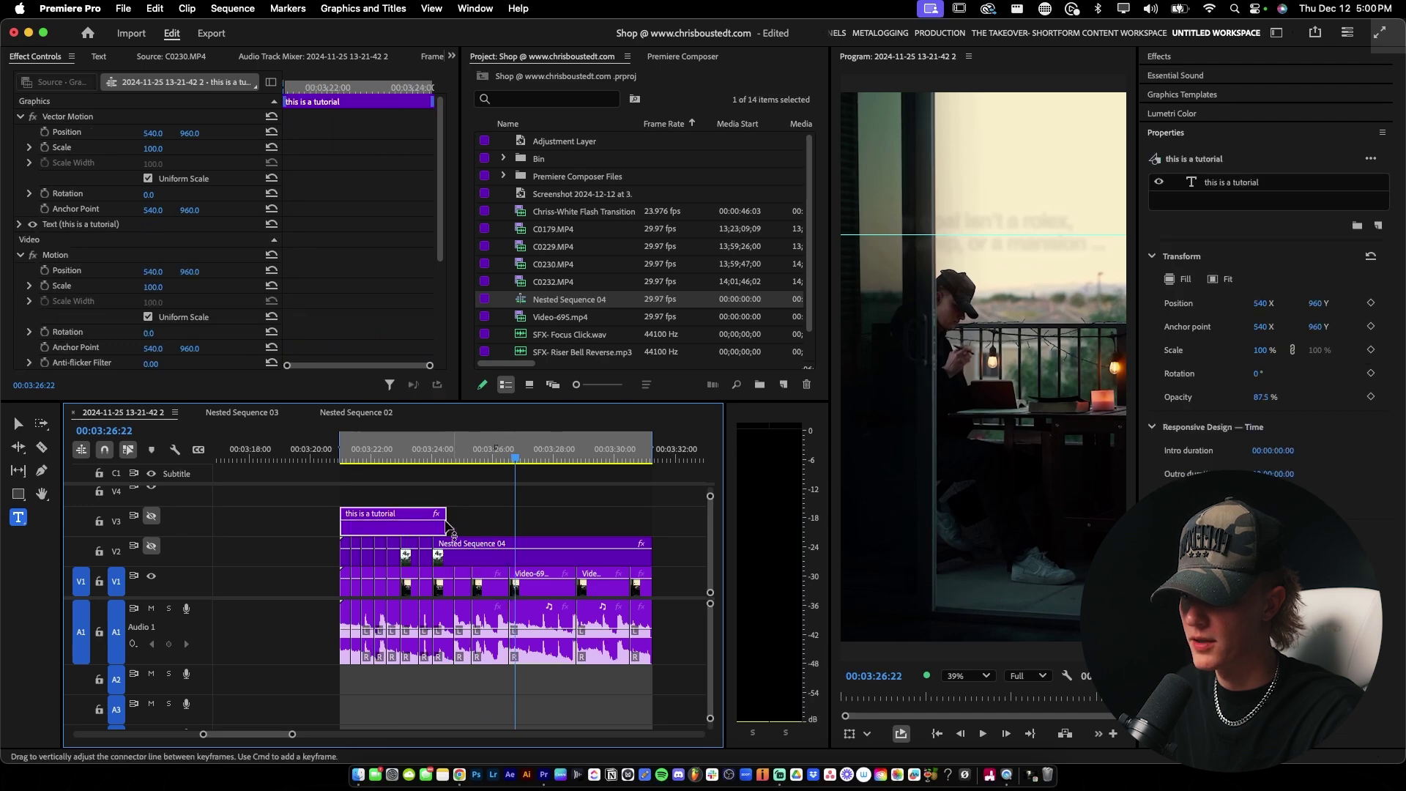
drag(449, 526, 514, 526)
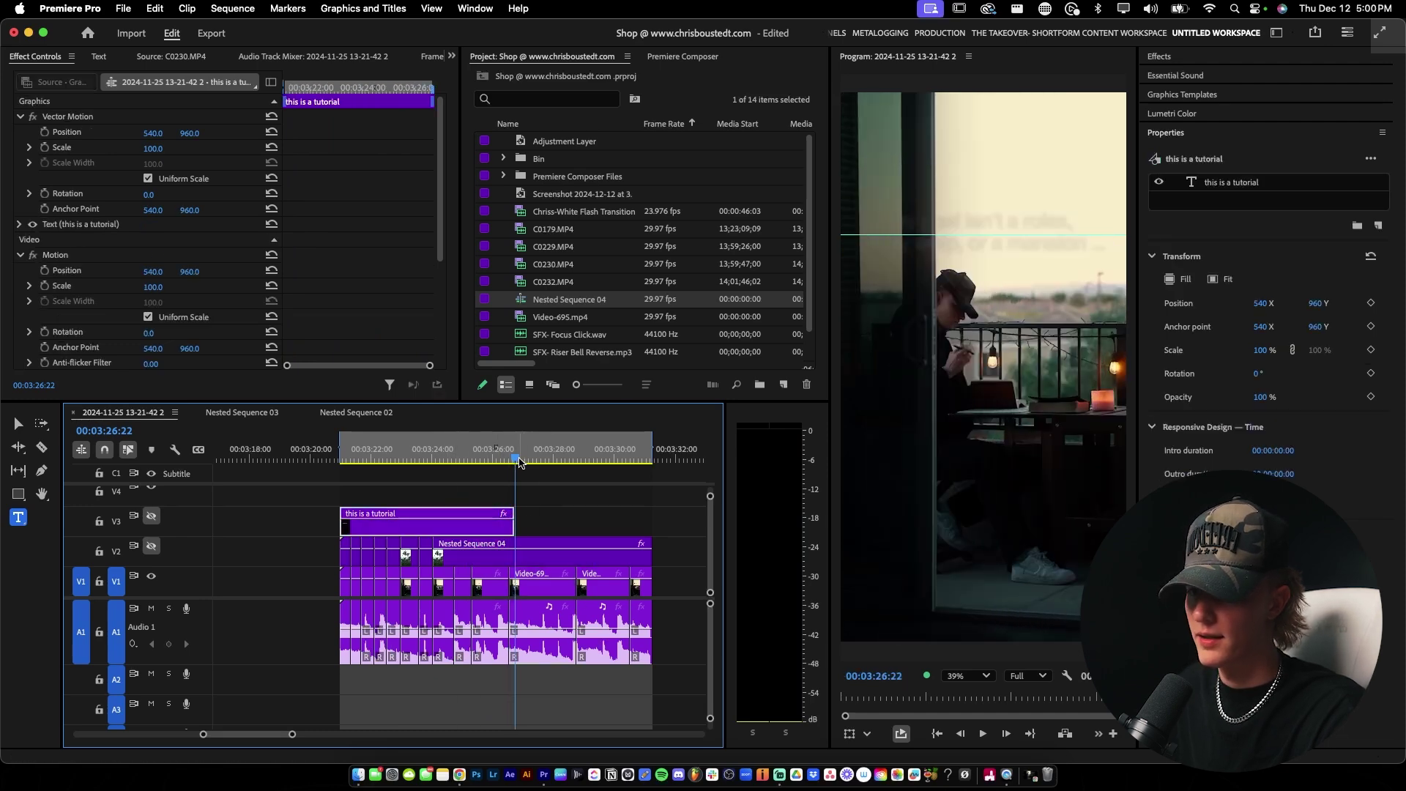
Duplicate the text clip on V3 to start at 00:03:28:22 and cut the copy off at the end of the reel
drag(518, 461, 575, 460)
click(401, 513)
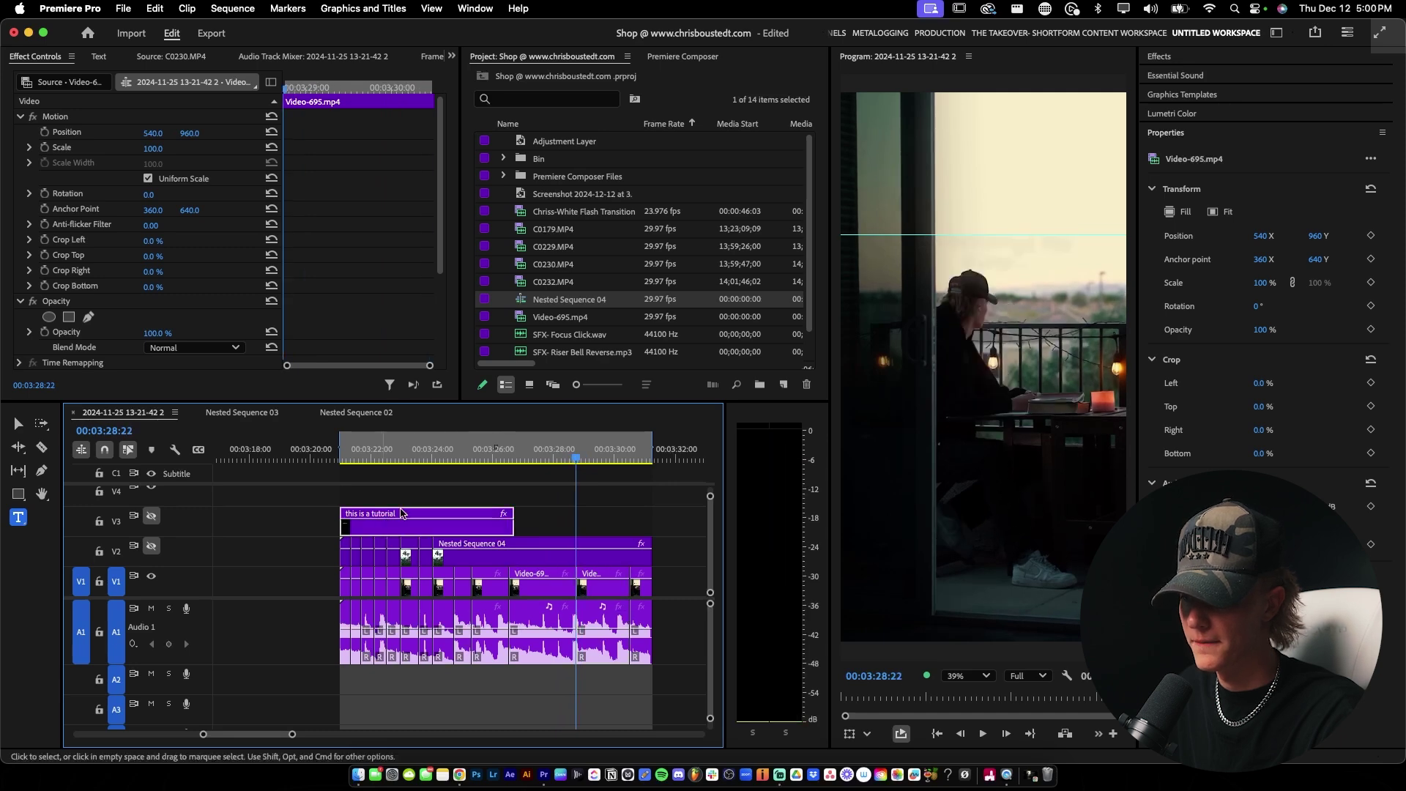
drag(401, 514, 621, 522)
key(v)
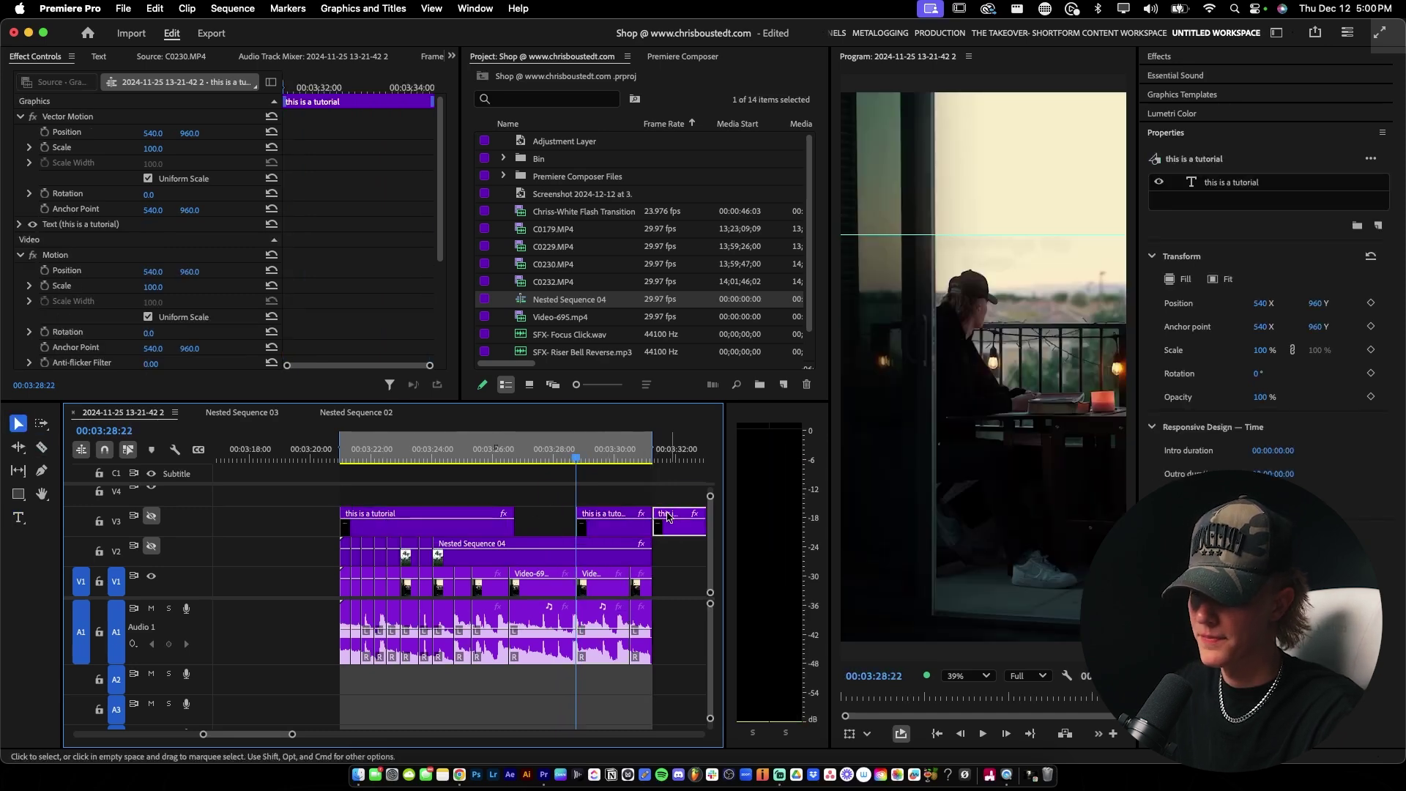
Show tracks V2 and V3 again and change the duplicated caption's text to "this is a new text"
click(149, 517)
click(150, 546)
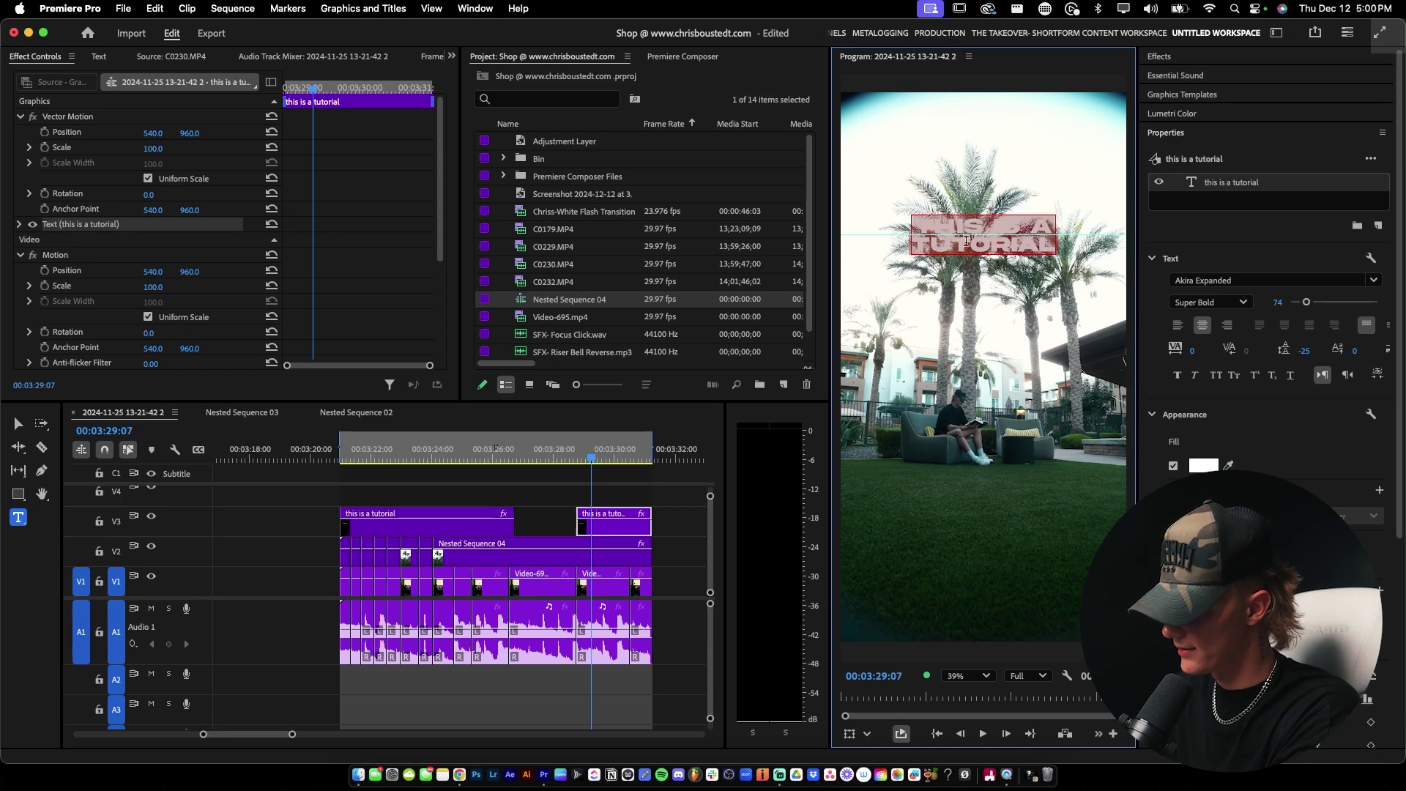
text(this is)
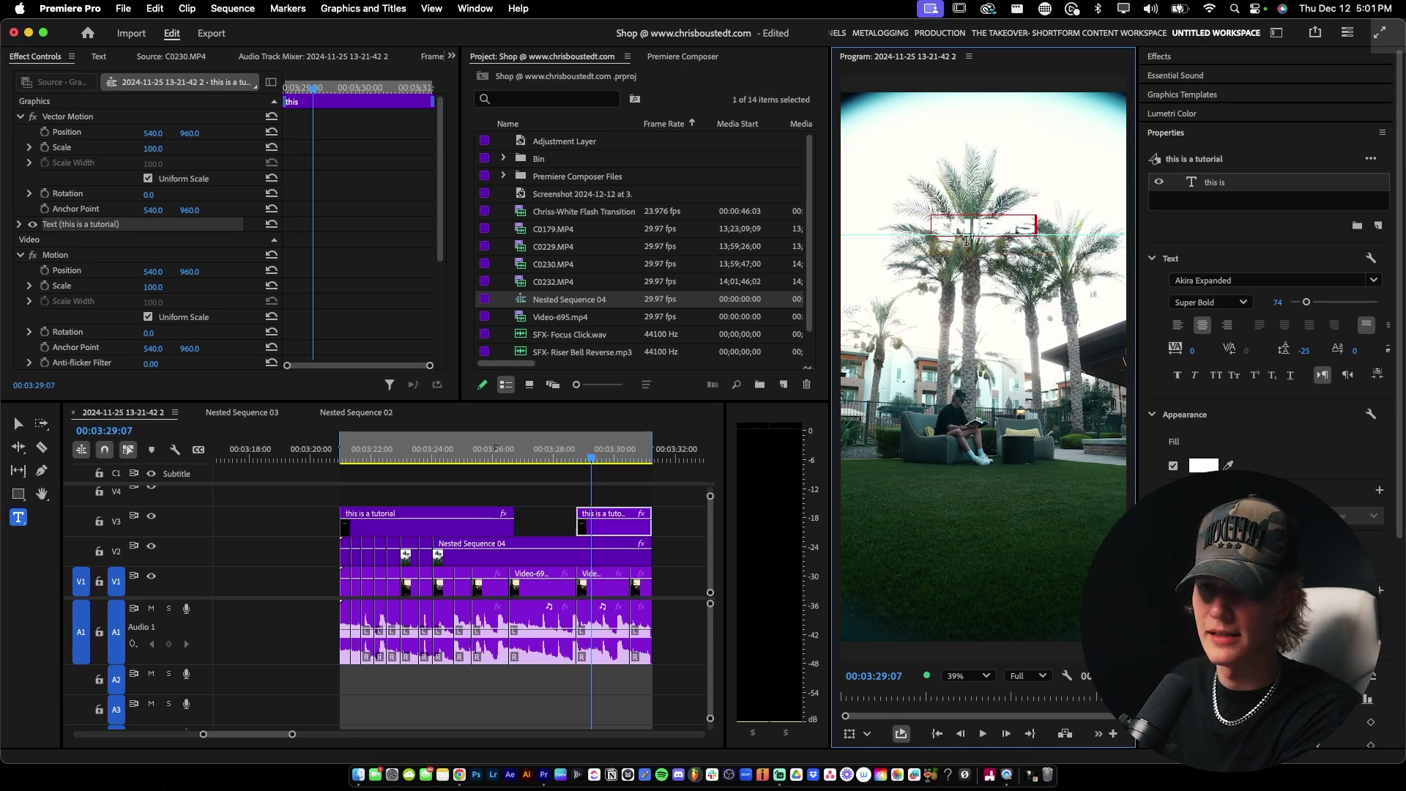
text( a new te)
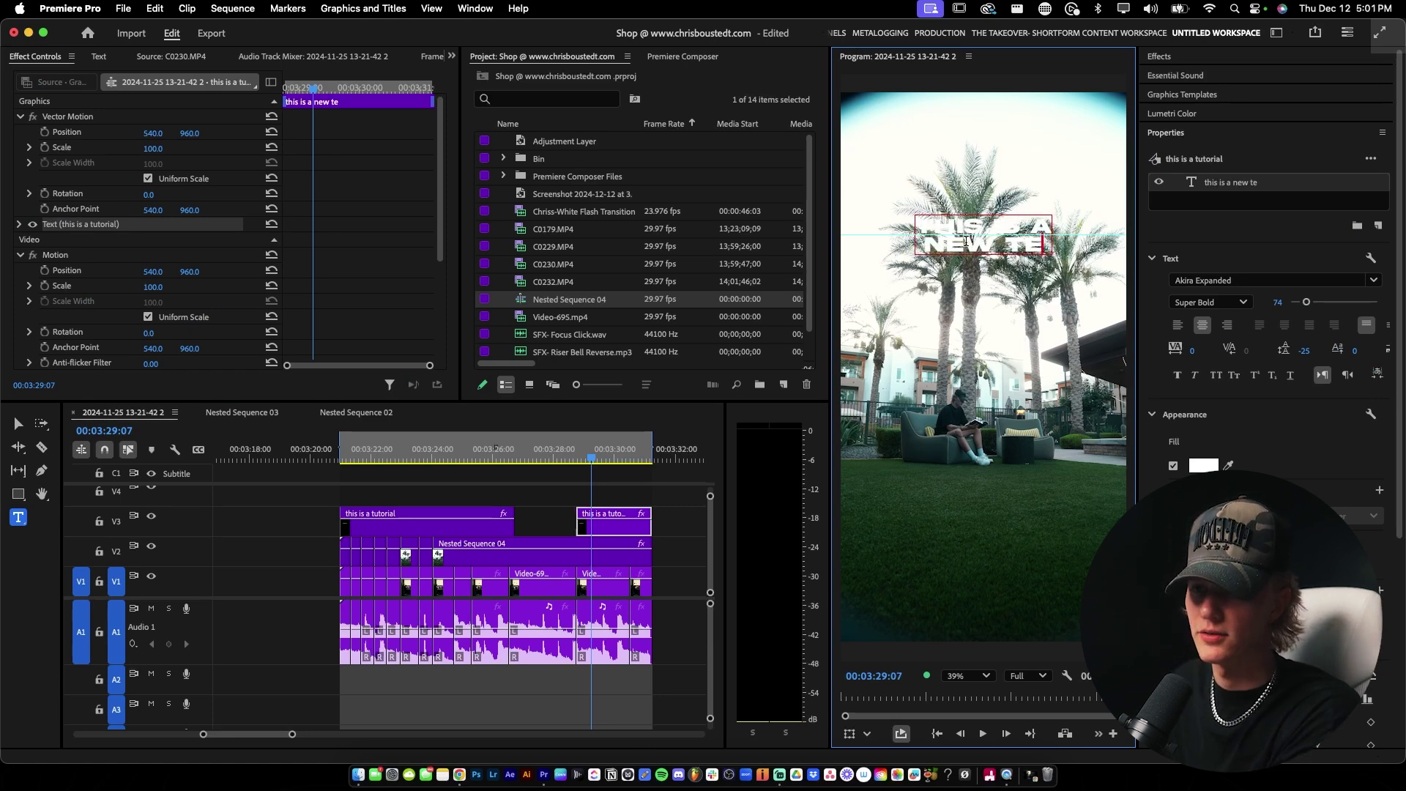
text(xt)
click(603, 500)
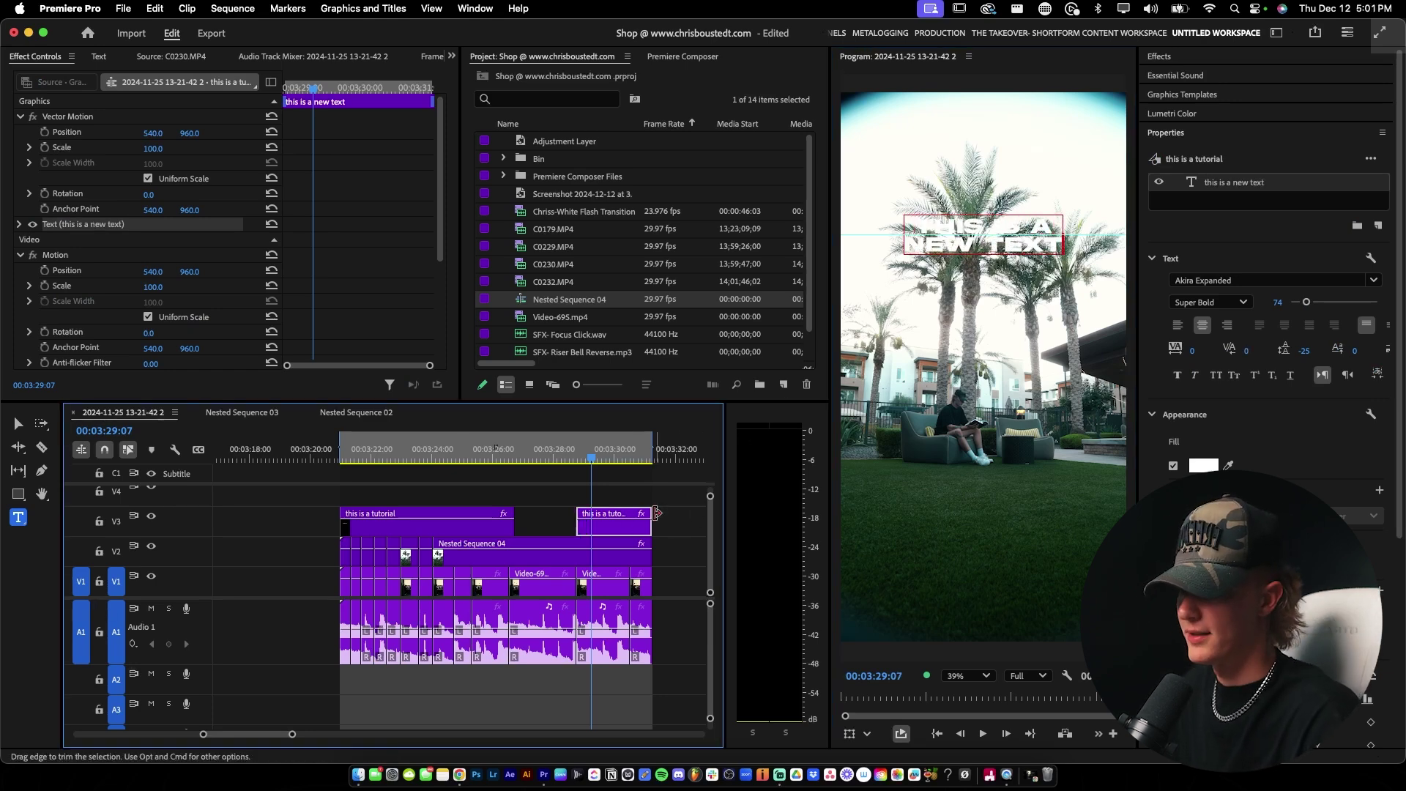
Set the blend mode of both text clips on V3 to Difference
click(601, 512)
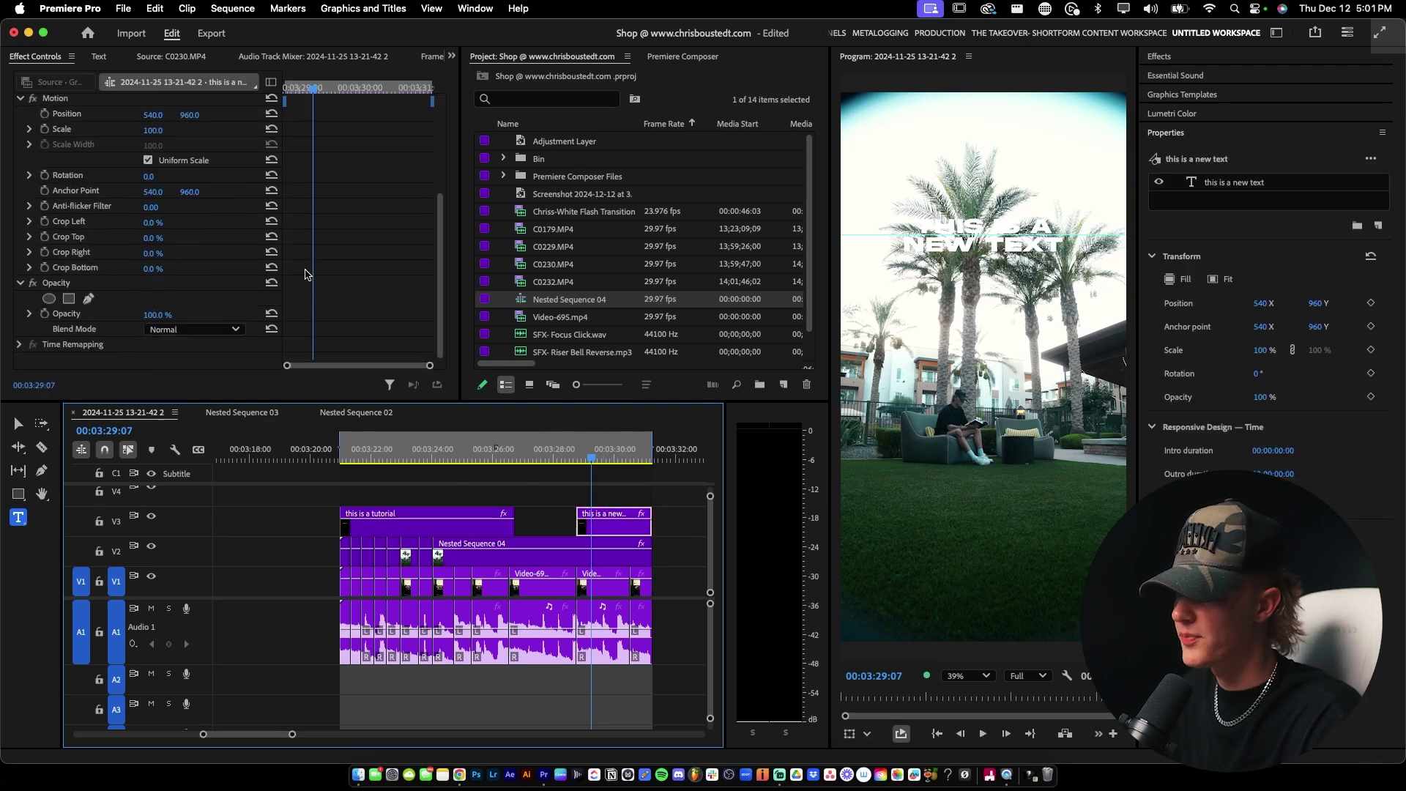
click(177, 326)
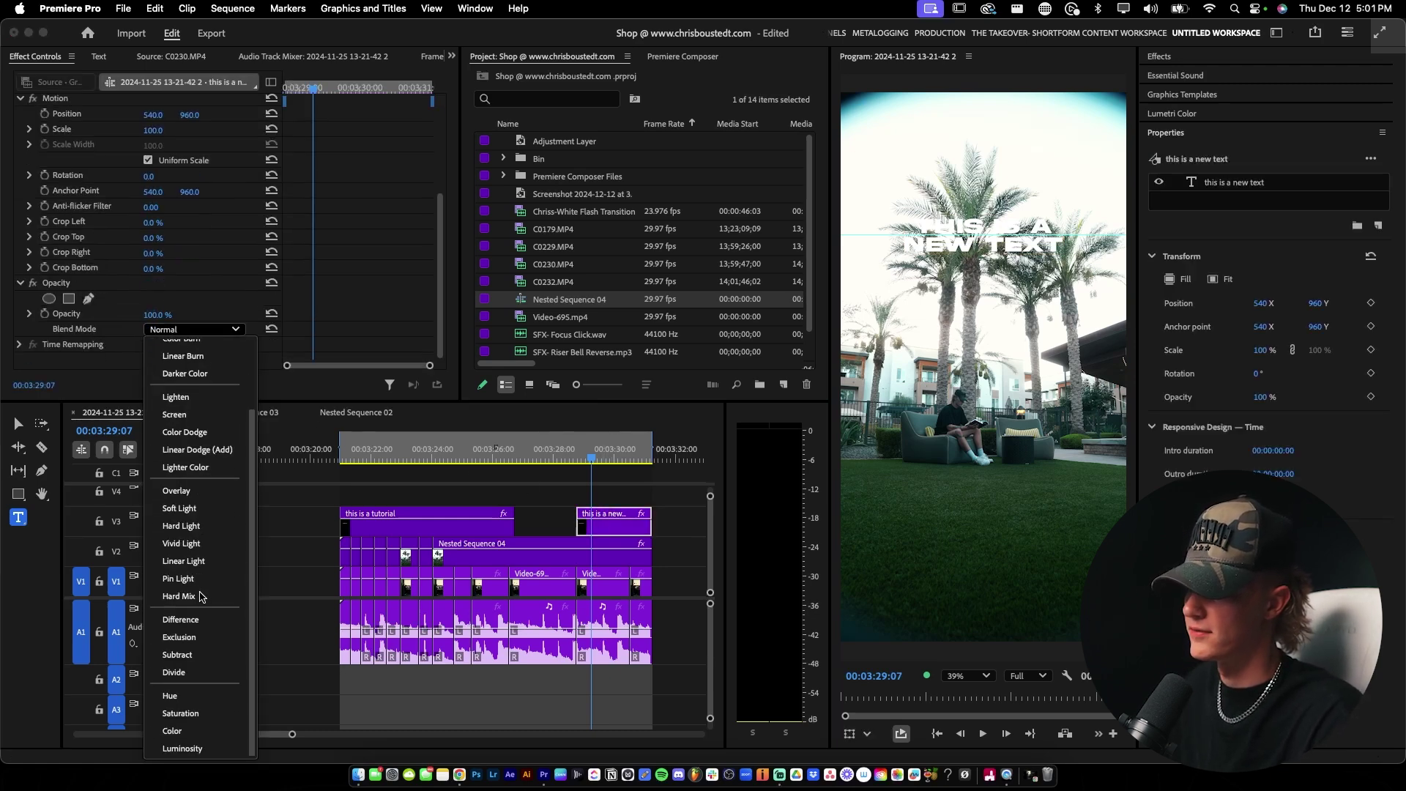
click(192, 615)
click(478, 454)
click(452, 514)
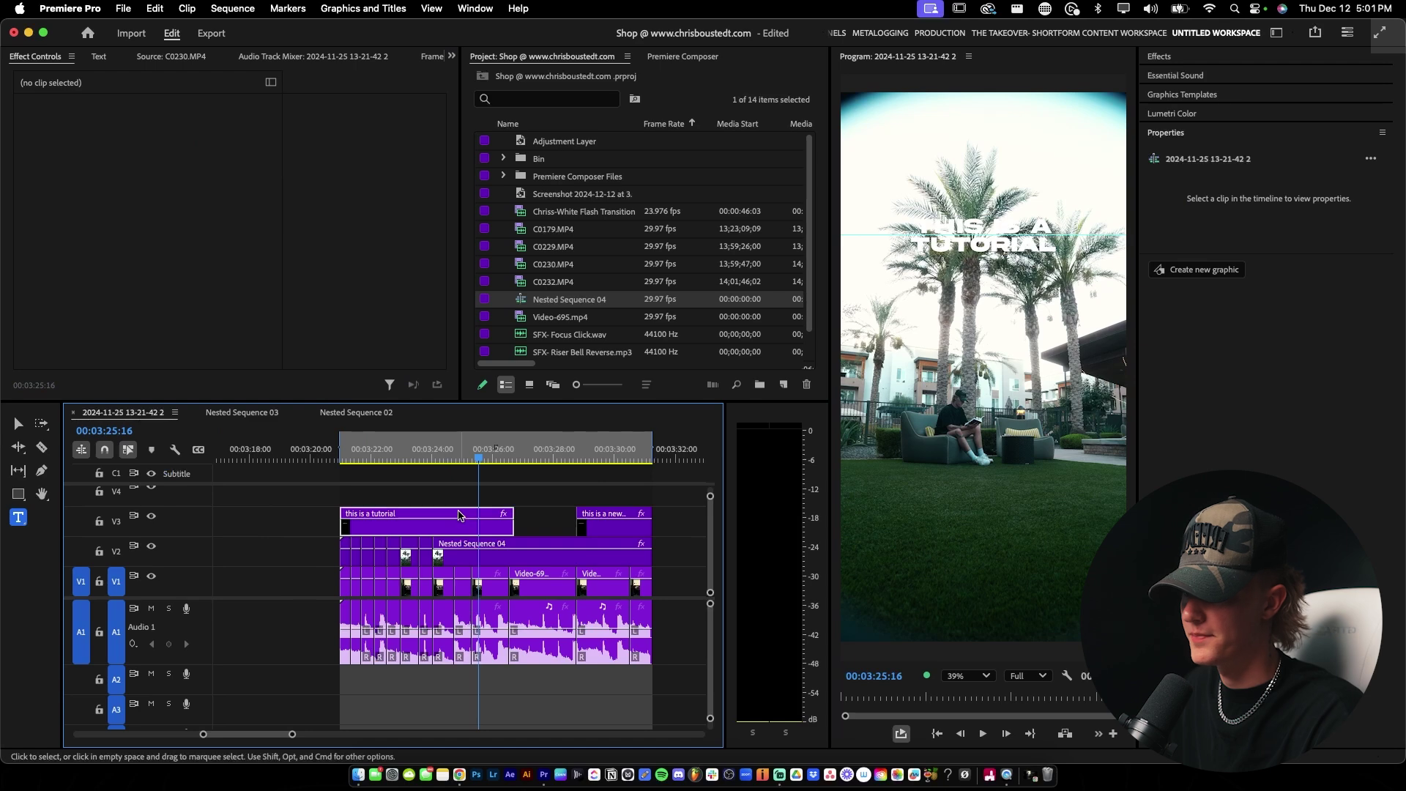
click(194, 328)
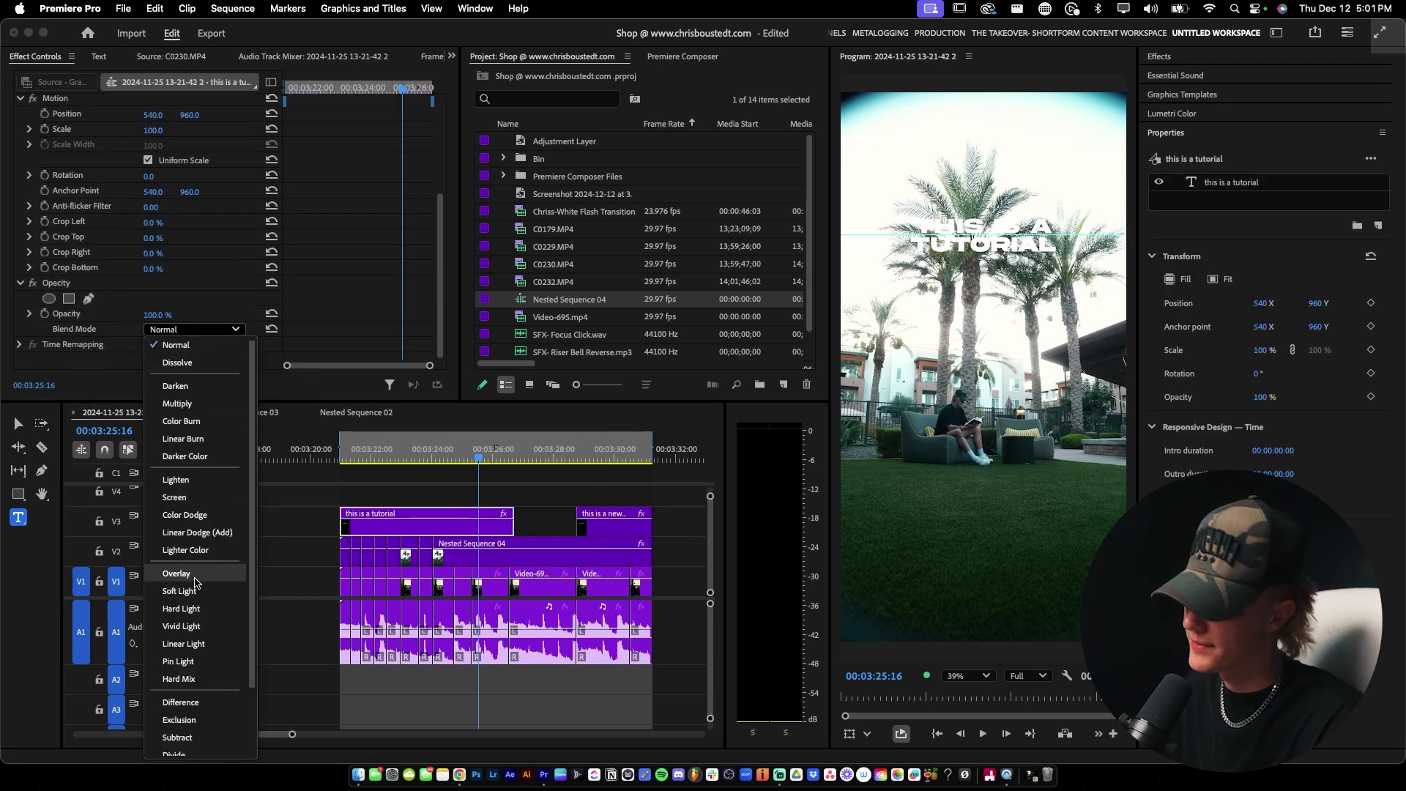
click(200, 705)
Play the reel from its start and toggle the overlay clips off and on to compare the result
drag(366, 454, 339, 454)
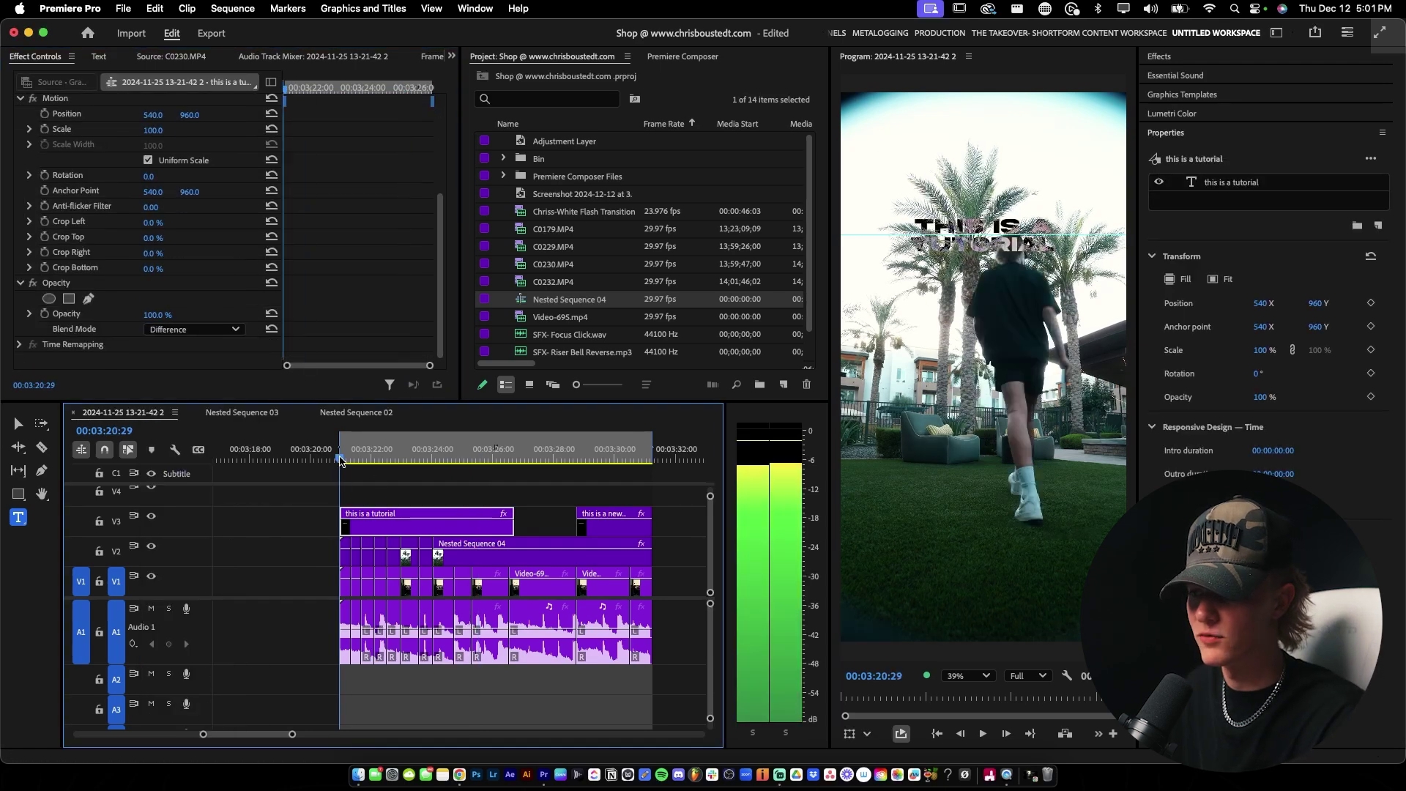
key(c)
key(space)
key(v)
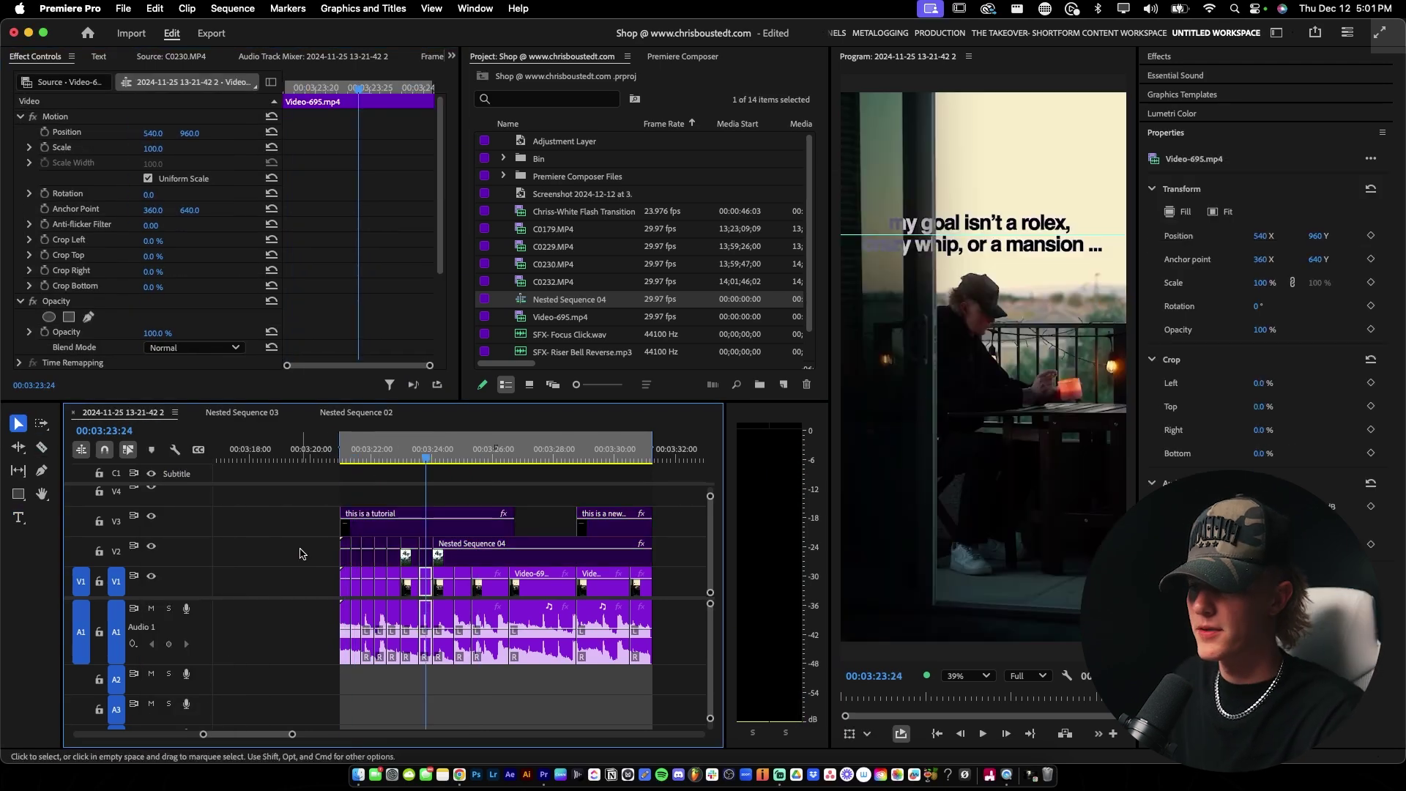
drag(301, 551, 659, 556)
key(shift+super+e)
drag(651, 489, 407, 517)
key(shift+super+e)
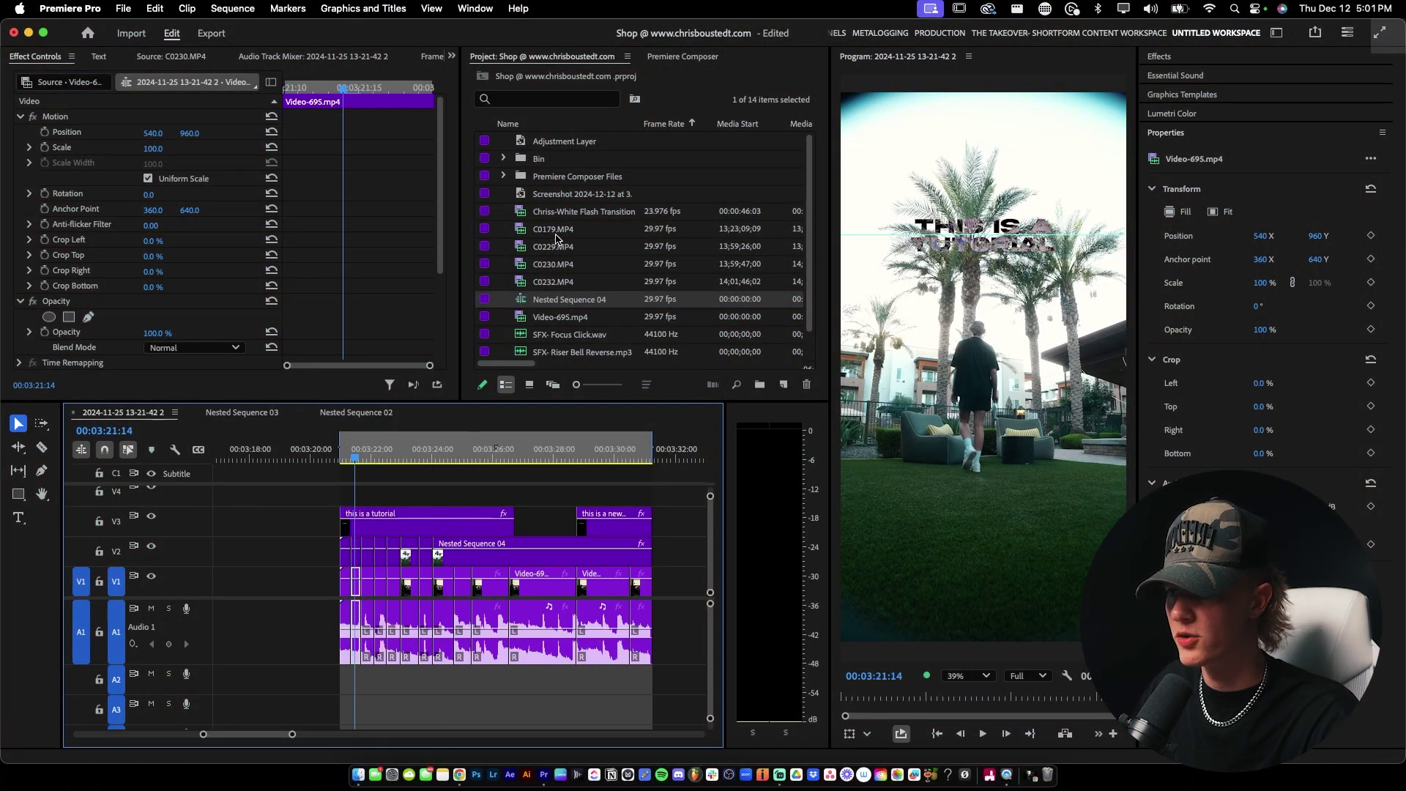
Place an adjustment layer on V4 across the whole reel and apply the "TakeOver- 0. Transform w/mo. blur (BLANK)" preset to it
drag(575, 142, 350, 500)
drag(489, 496, 651, 495)
click(1159, 57)
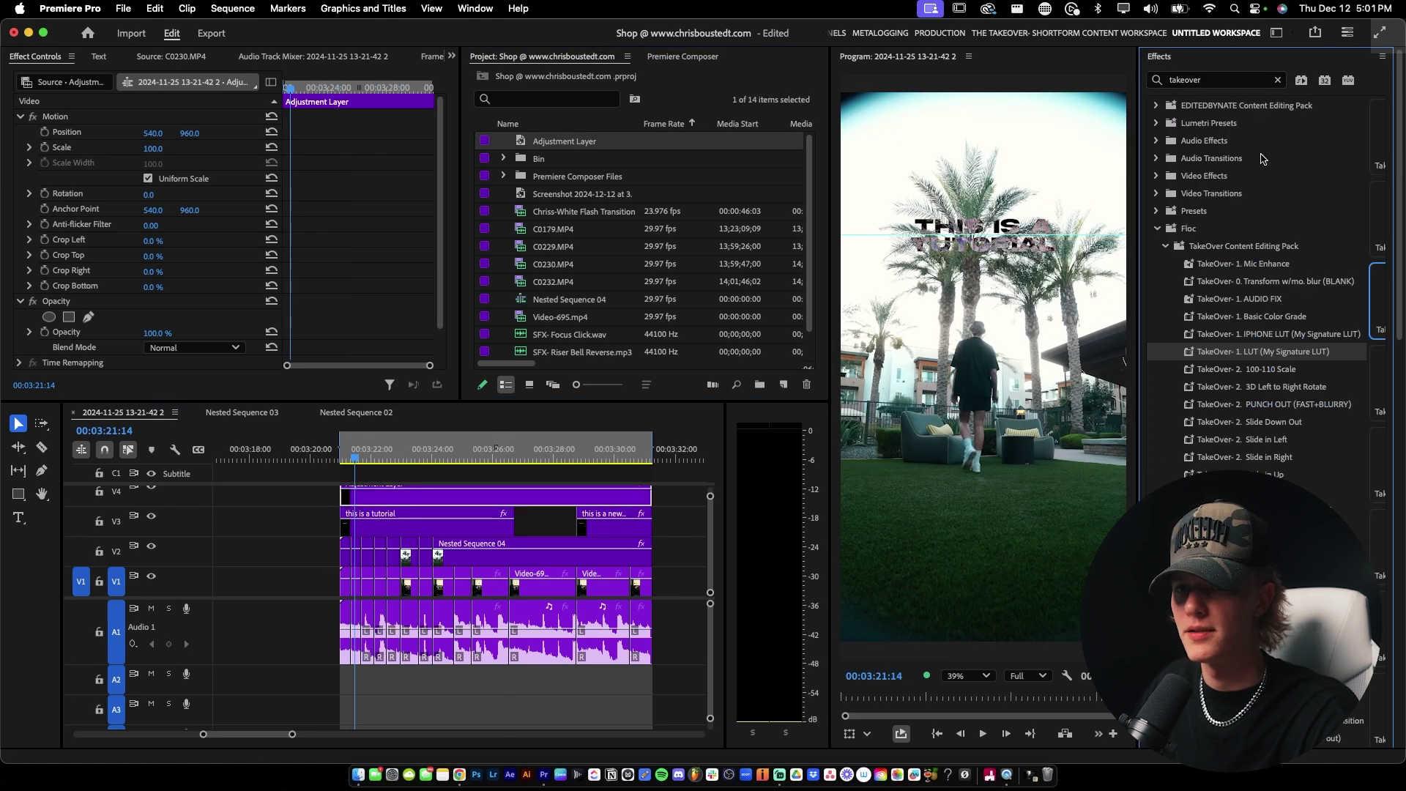
drag(1266, 288, 525, 499)
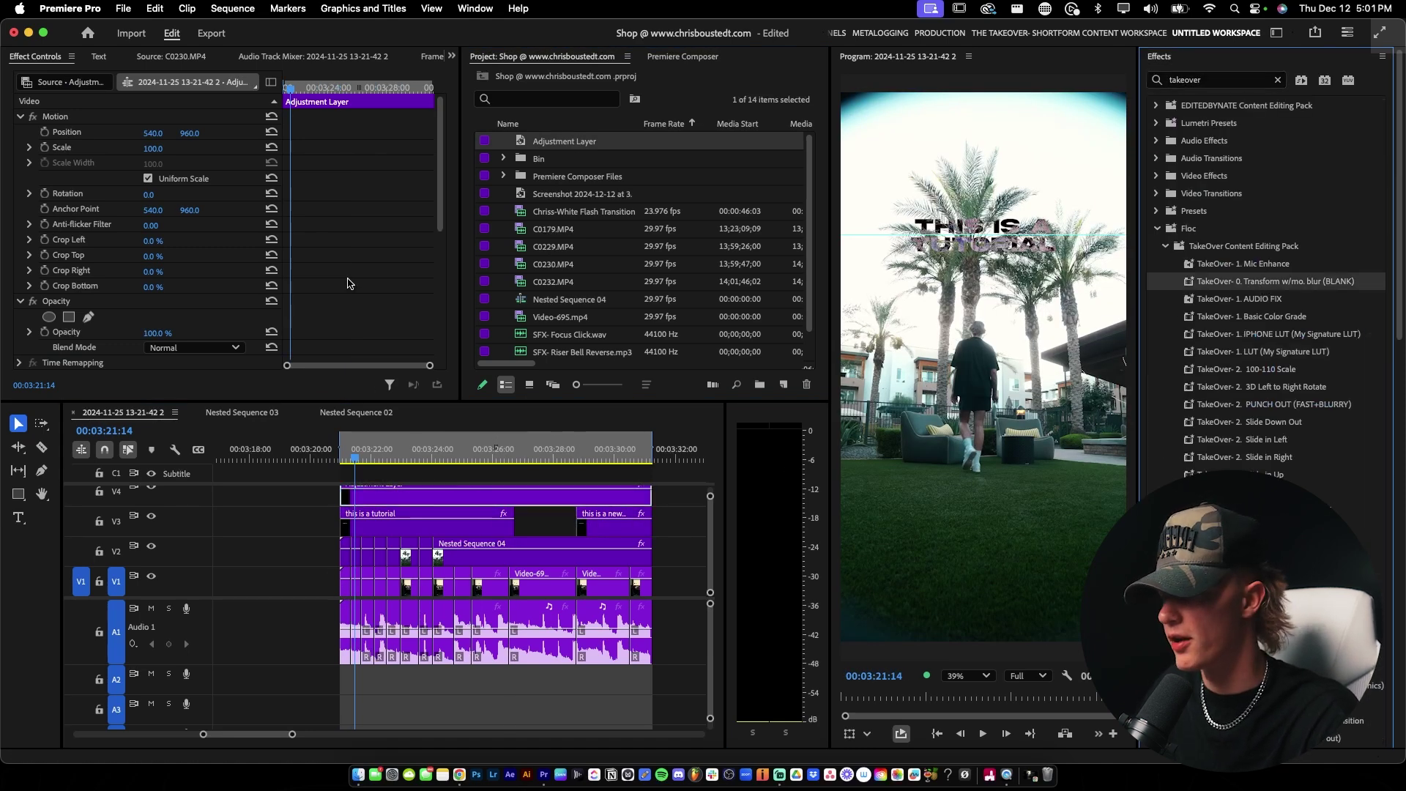
Keyframe the adjustment layer's Transform scale height from 100 at its start to 110 at its end, and play the slow zoom
scroll(347, 270, down, 5)
click(45, 264)
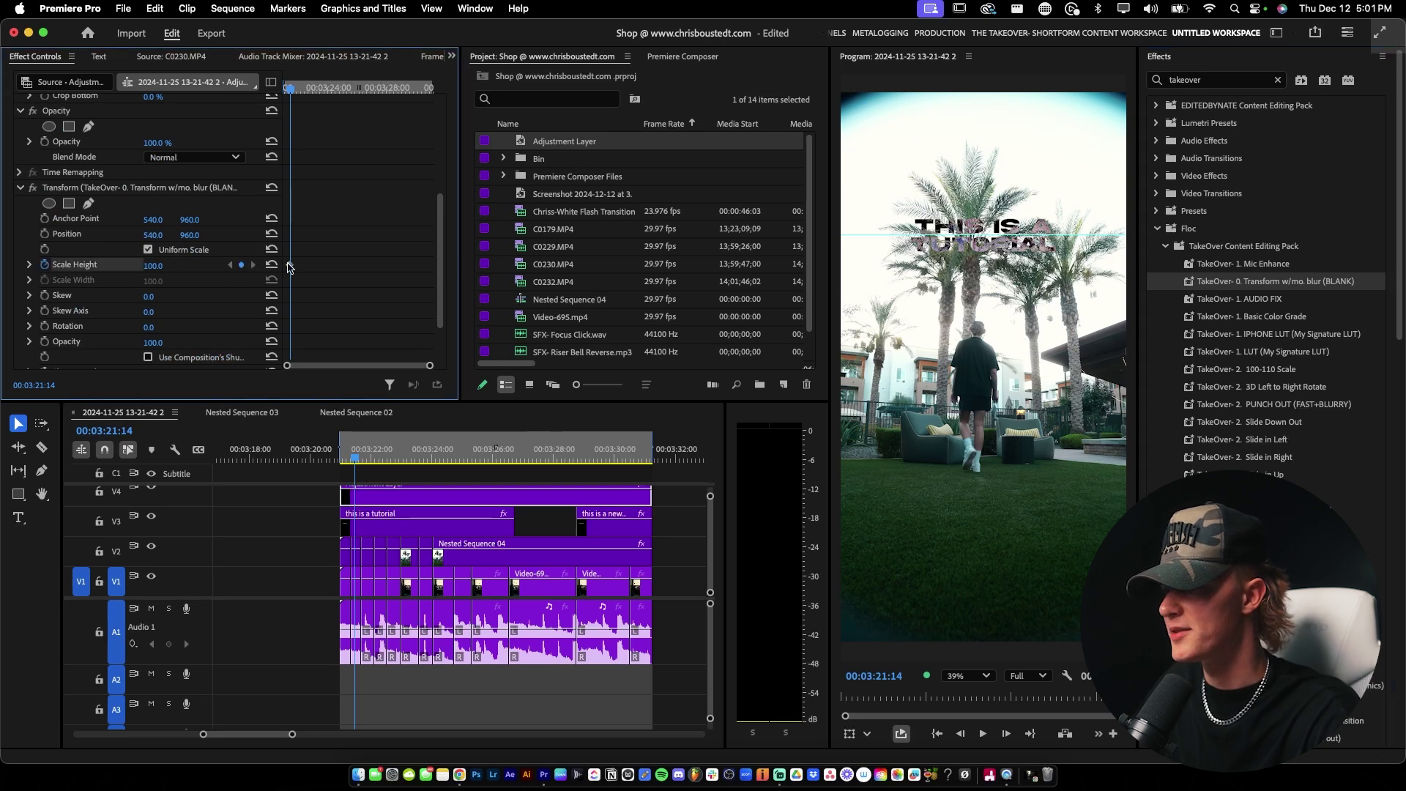
drag(153, 265, 256, 271)
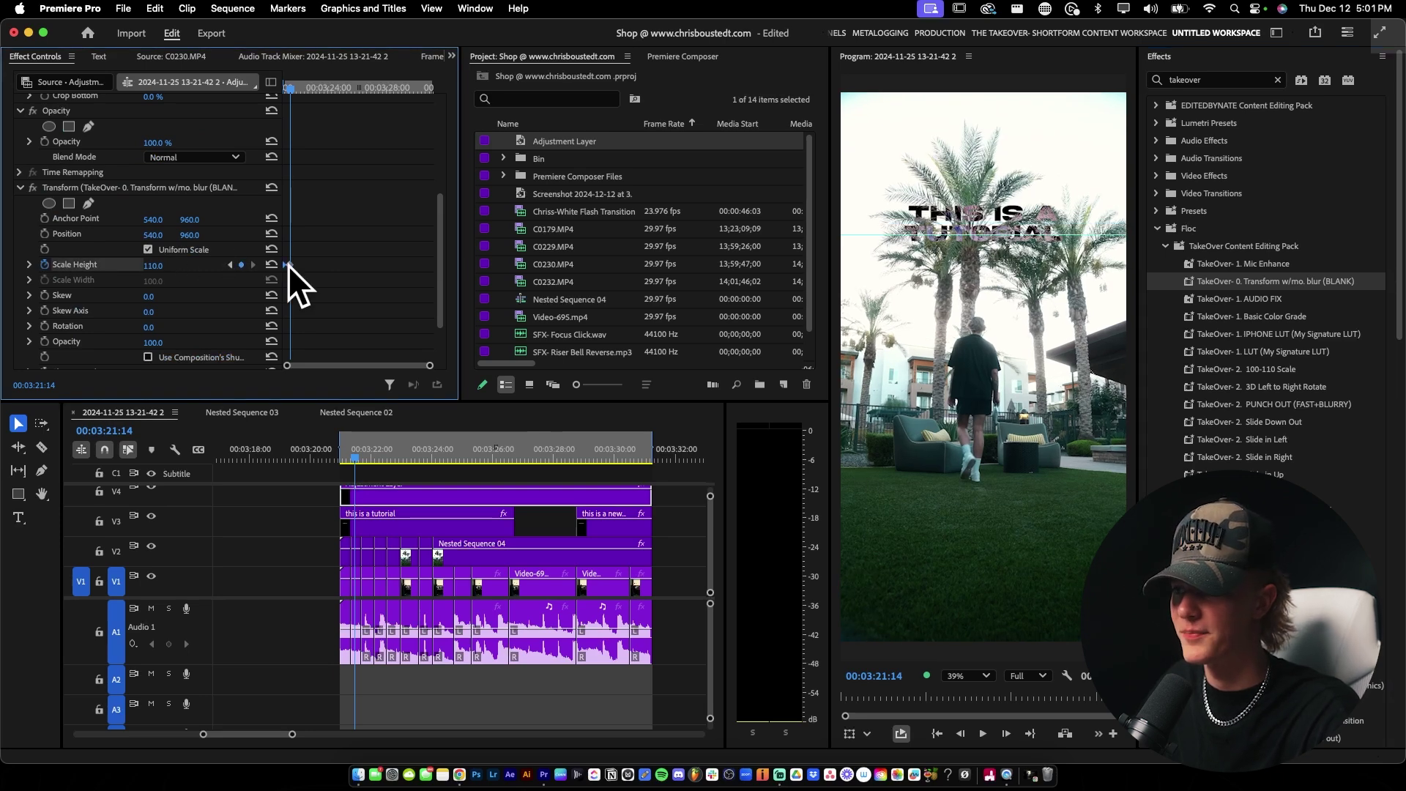
key(space)
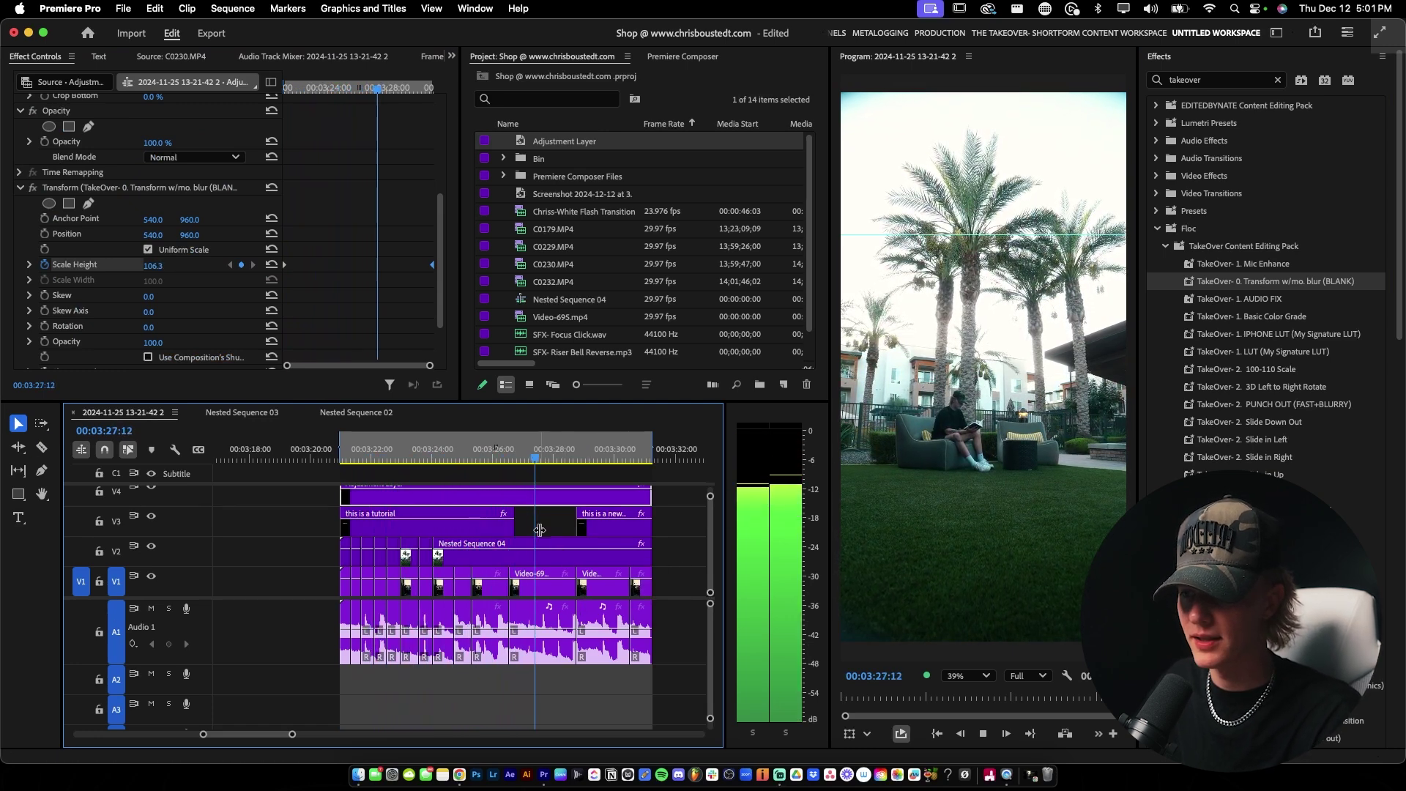
key(space)
Apply the default transition to the end of the "this is a tutorial" text clip
right_click(511, 524)
click(568, 631)
Try the default transition at the start of the "this is a new text" clip, play it back, and undo it
right_click(580, 524)
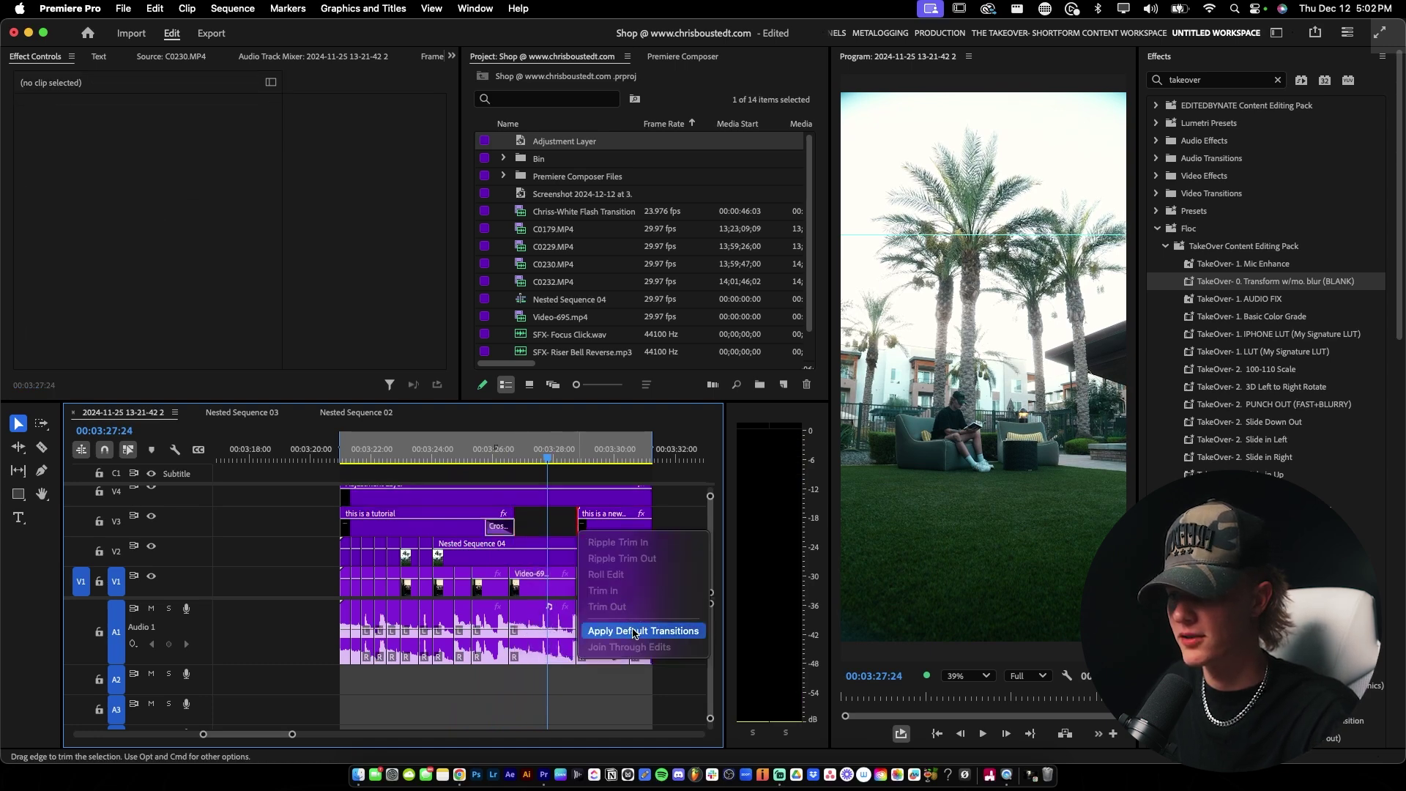
click(634, 632)
key(space)
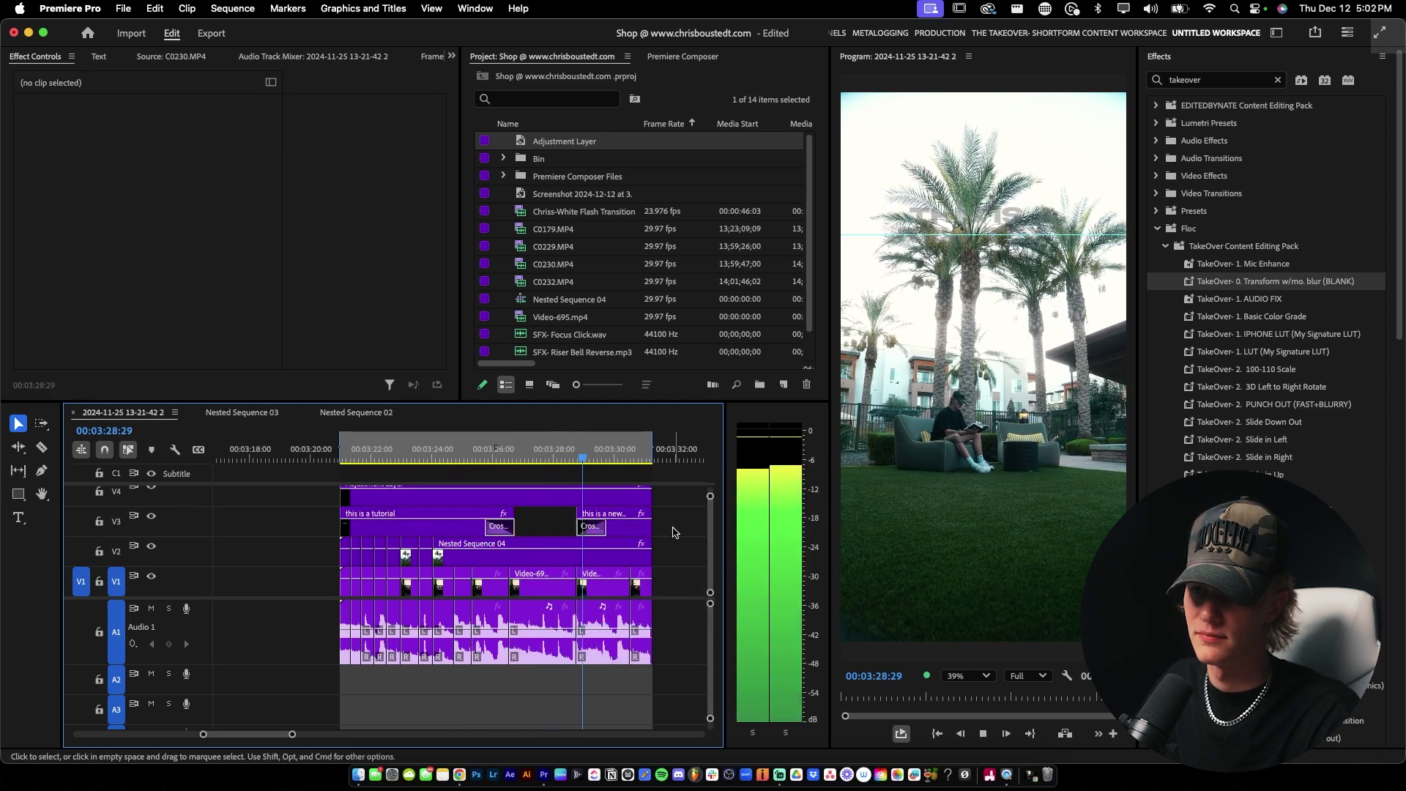
key(space)
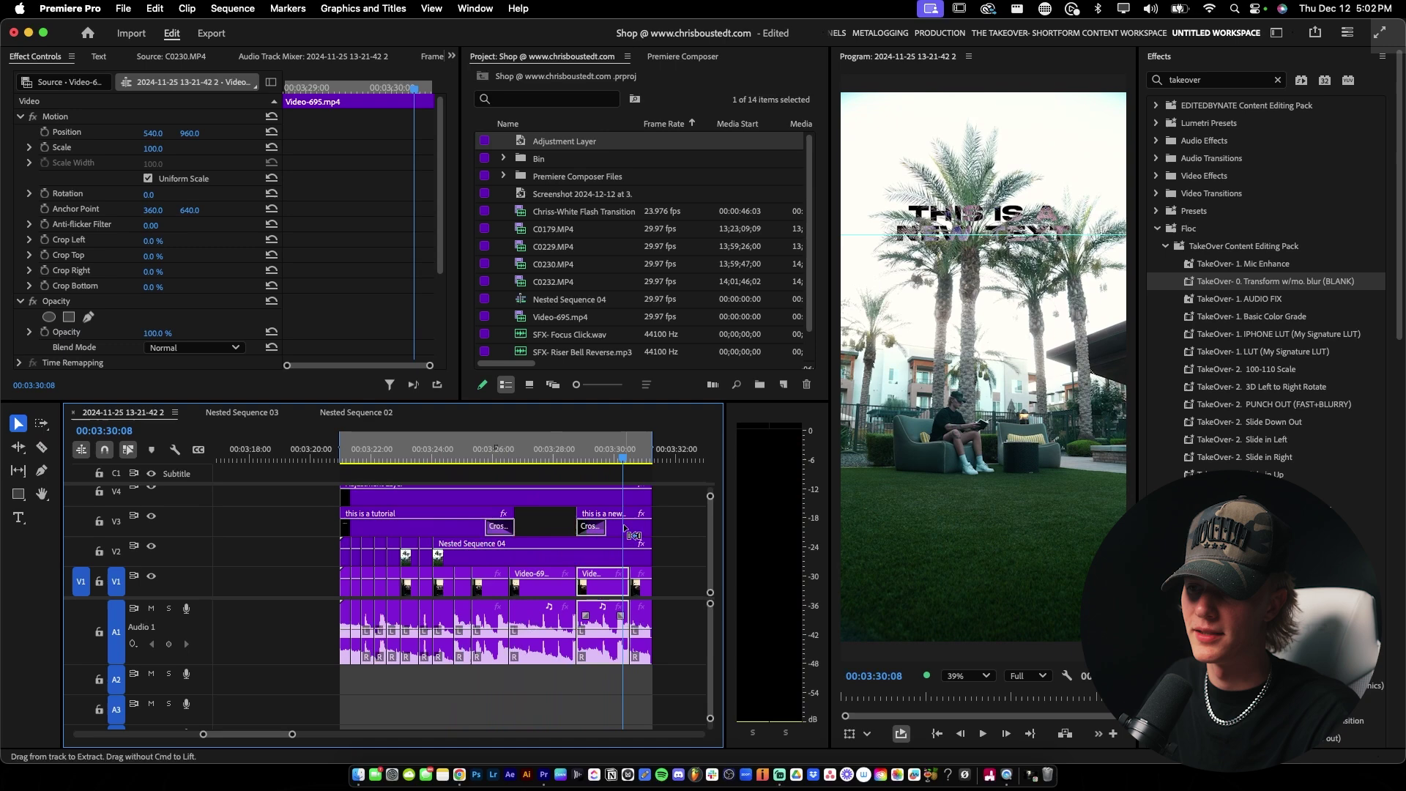
key(super+z)
Apply the "TakeOver- TN Slide in Up" preset to the "this is a new text" clip on V3
click(1201, 79)
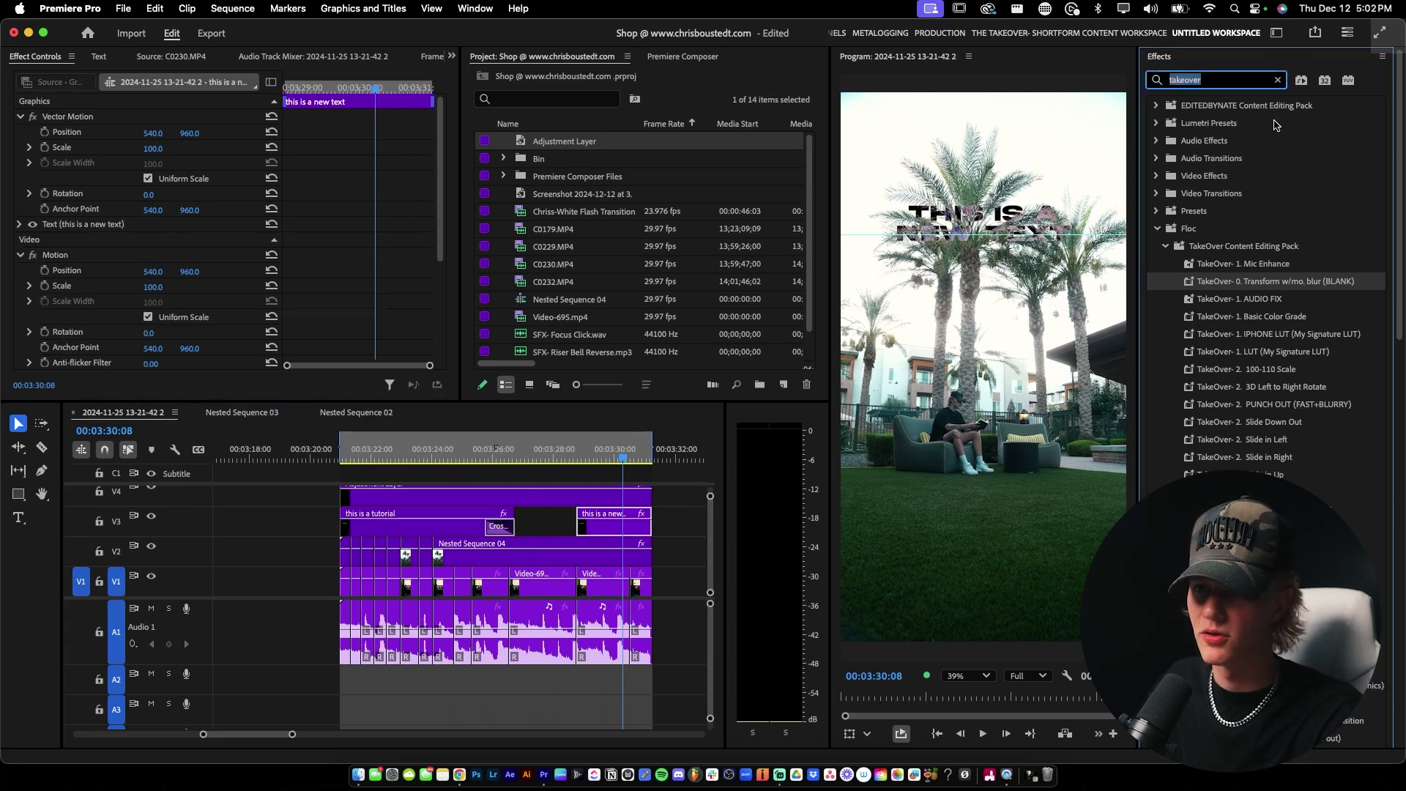
click(1294, 294)
drag(1399, 219, 1402, 606)
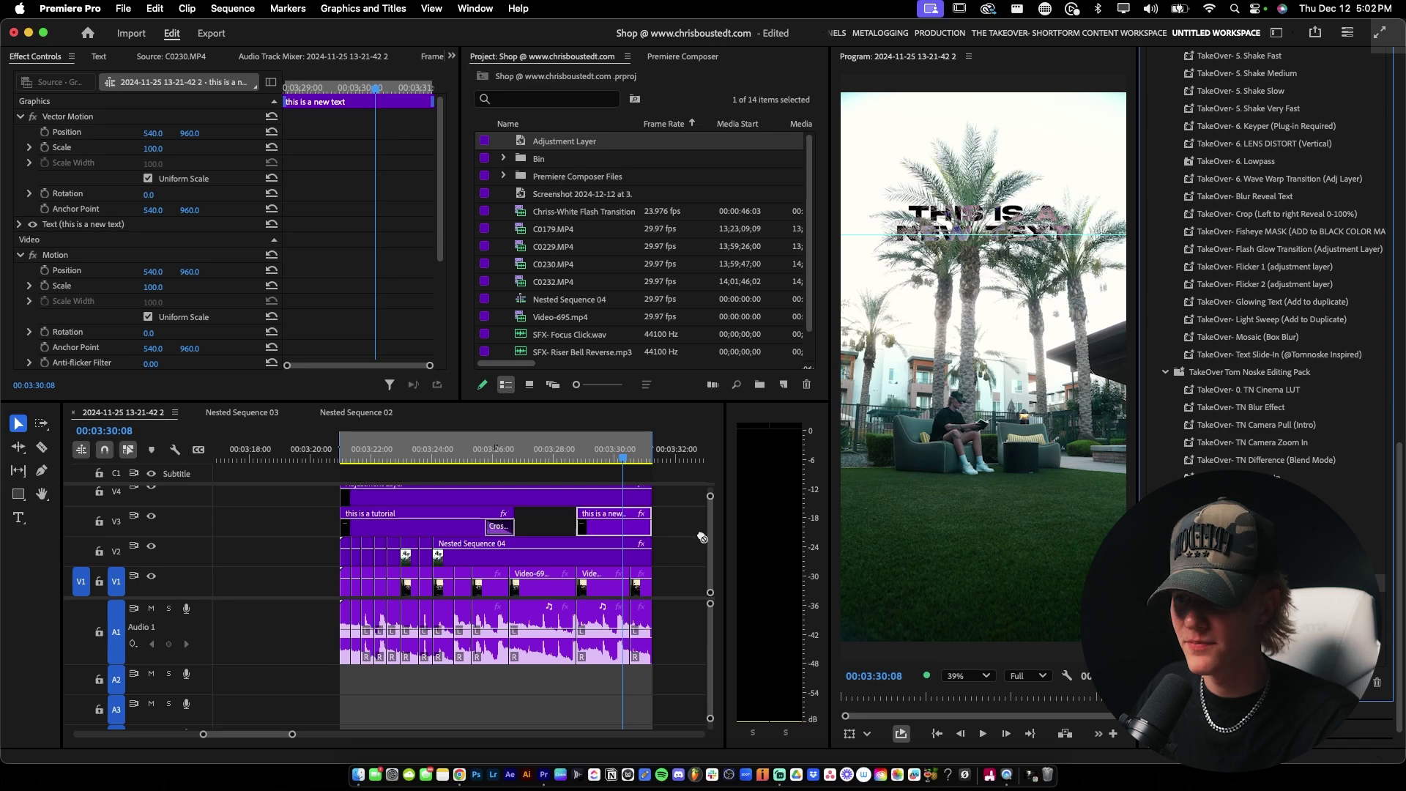
drag(587, 487, 596, 516)
Play back the second caption's slide-in animation and examine its Position keyframes and velocity curve
click(568, 459)
key(c)
key(v)
key(space)
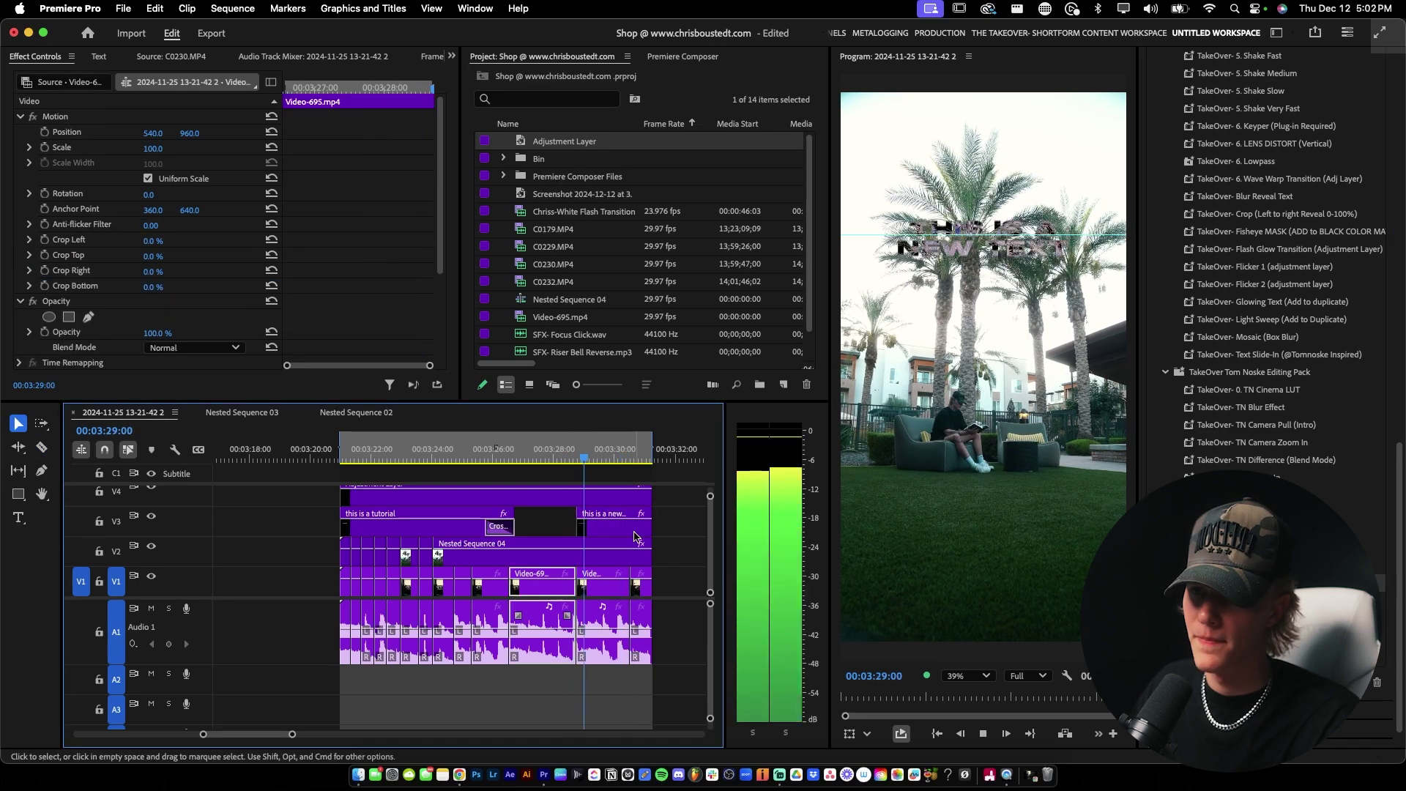
click(634, 533)
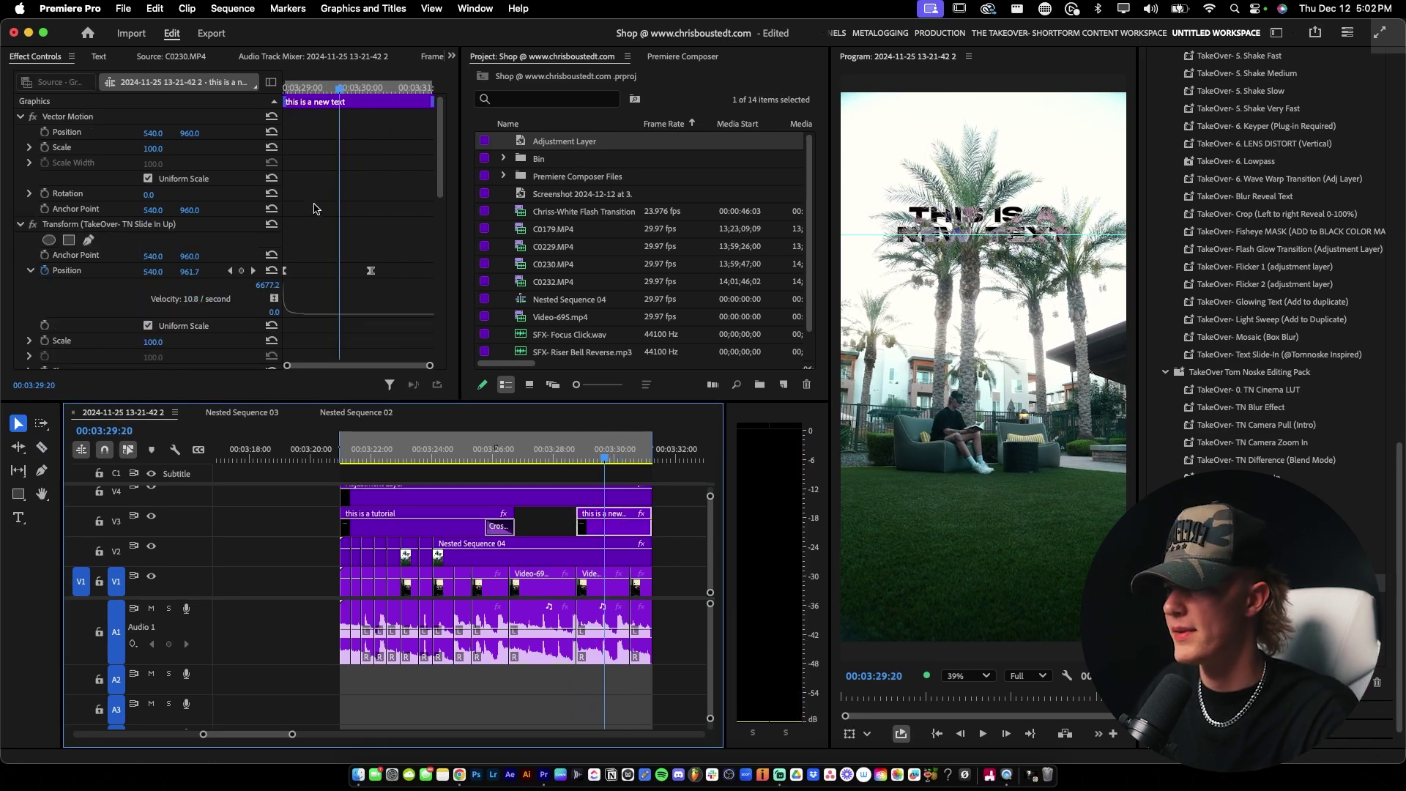
key(Up)
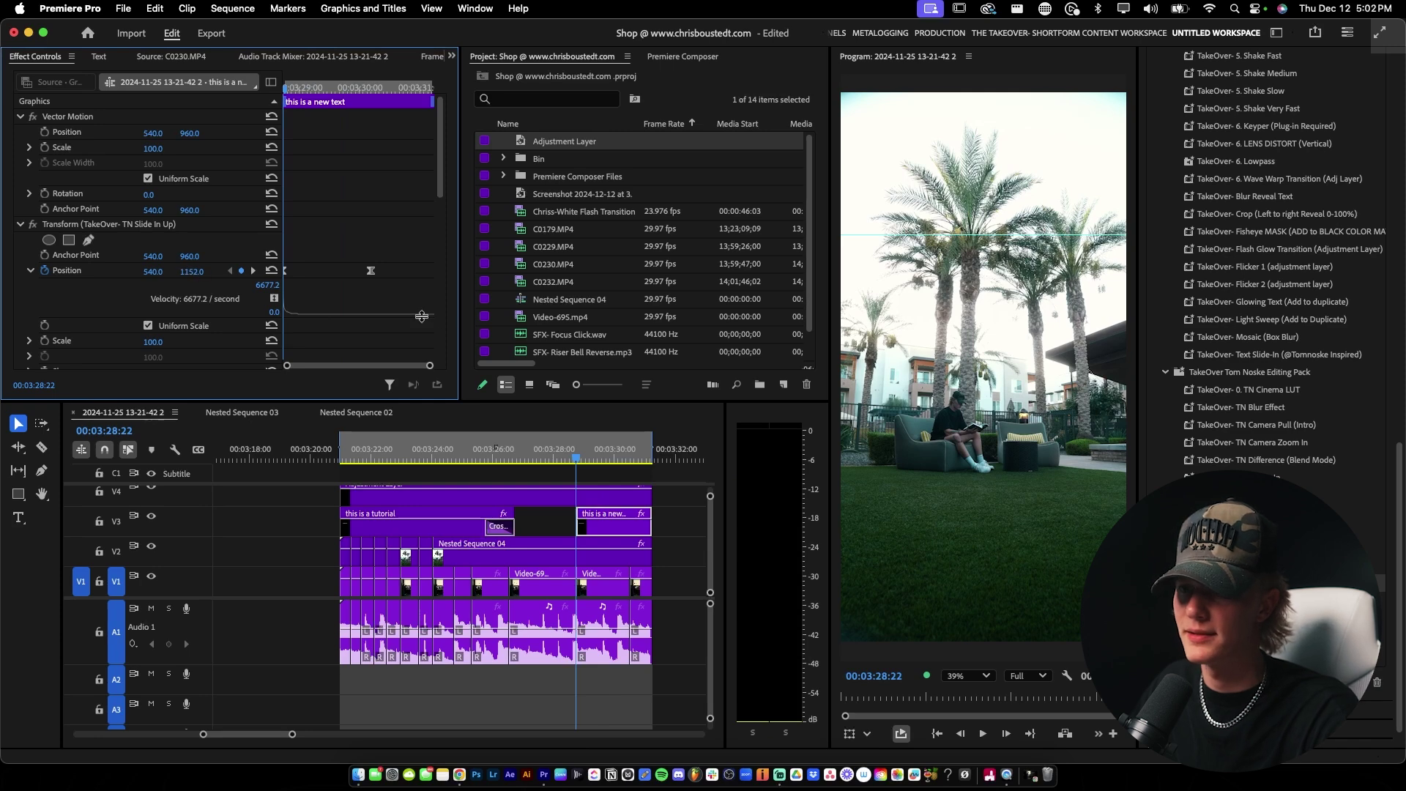
key(space)
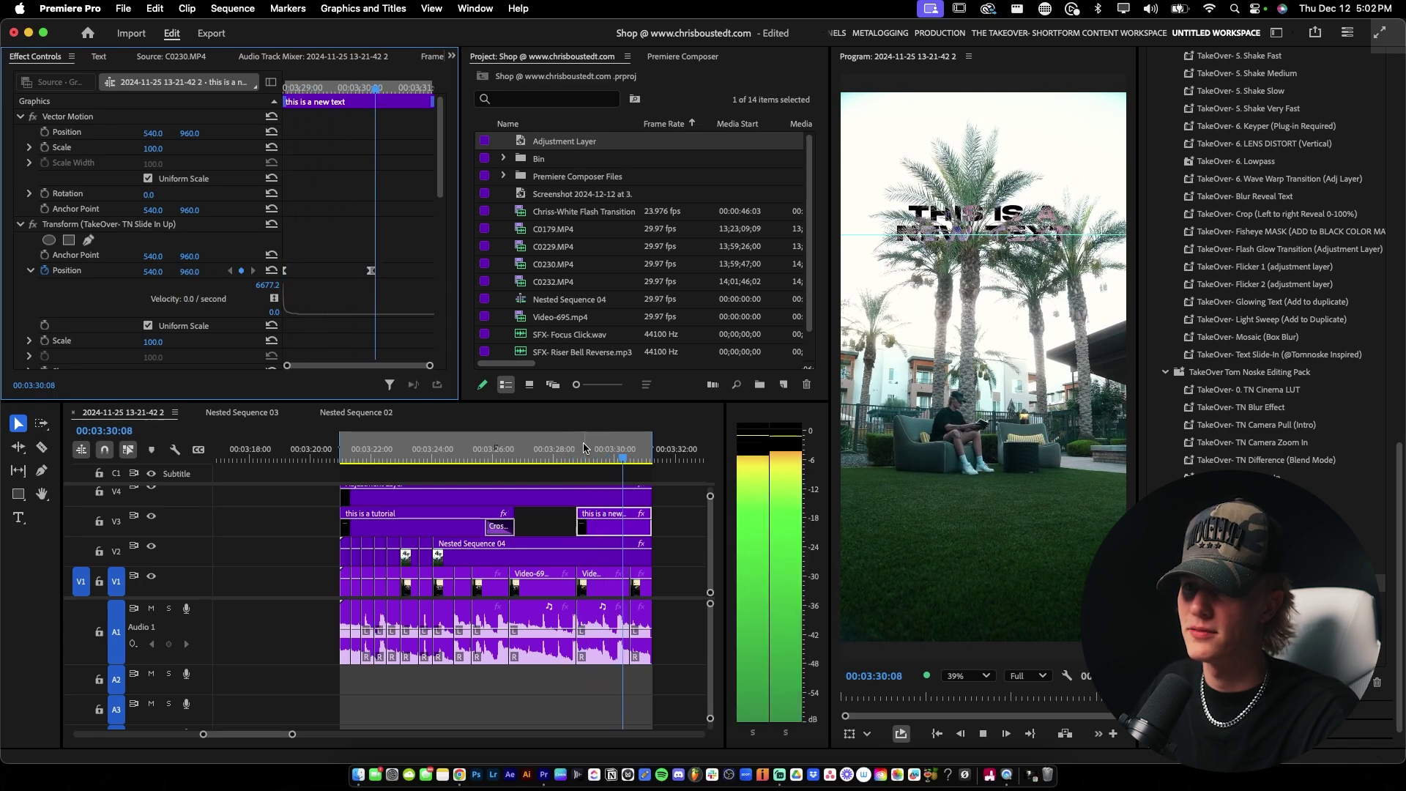
key(space)
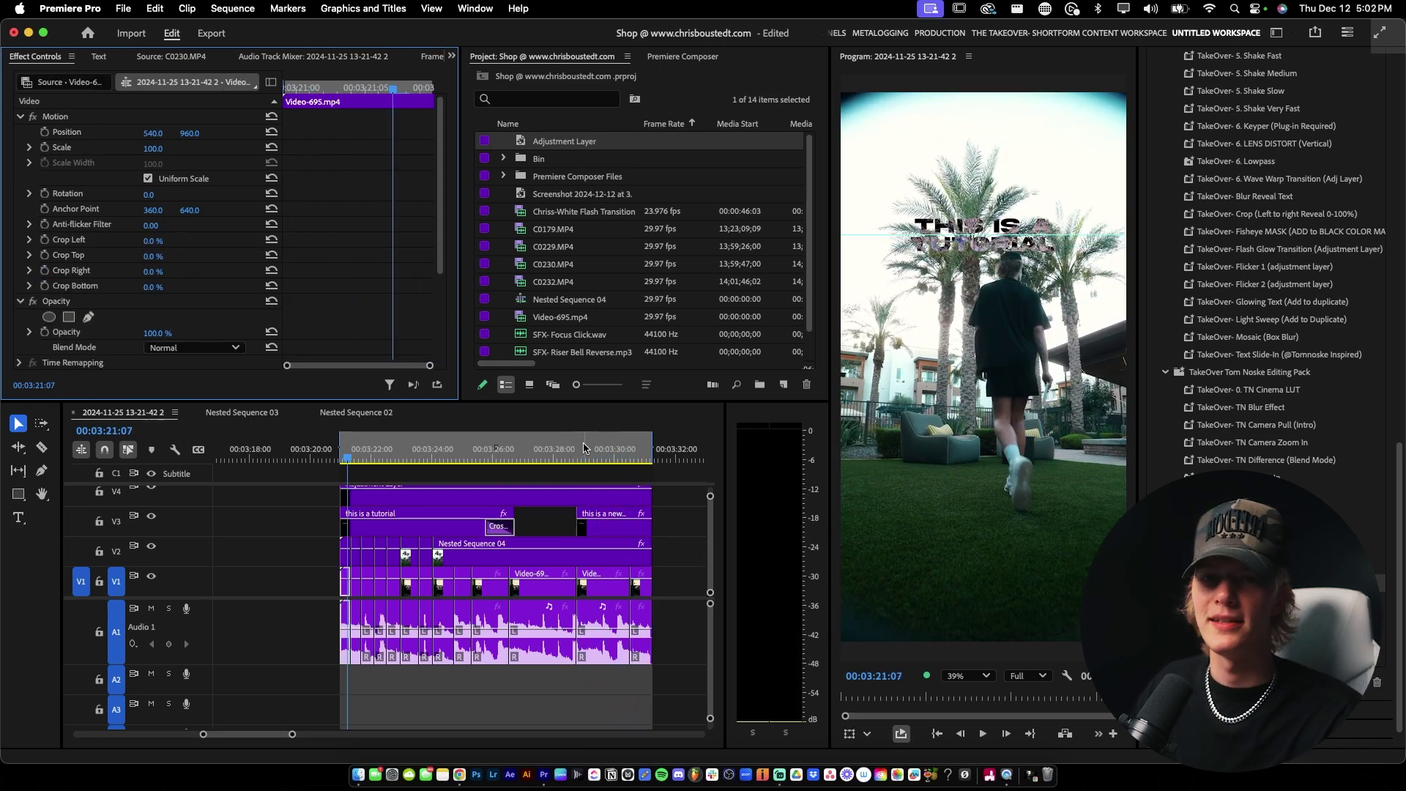